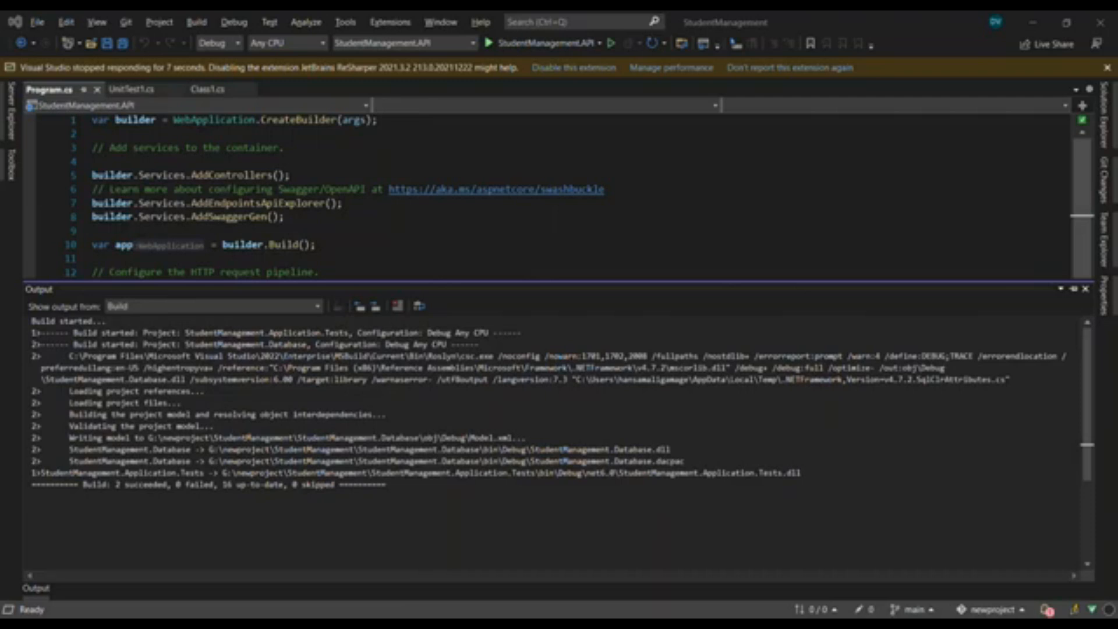
- Display the solution's projects and open the properties of the StudentManagement.API project to check its target framework
key("Escape")
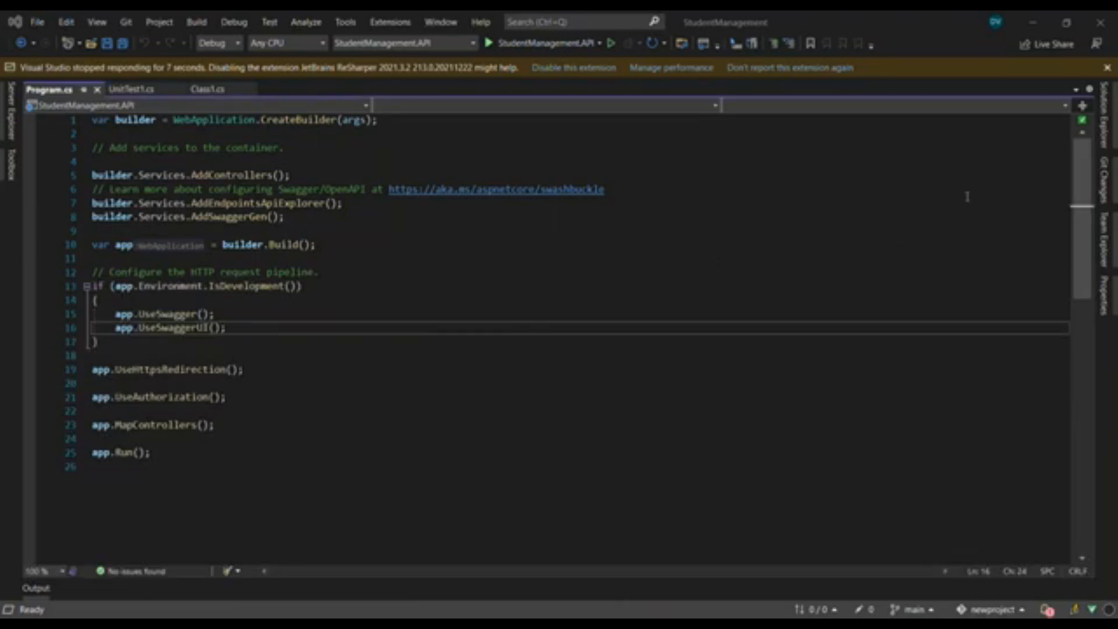
left_click(1110, 113)
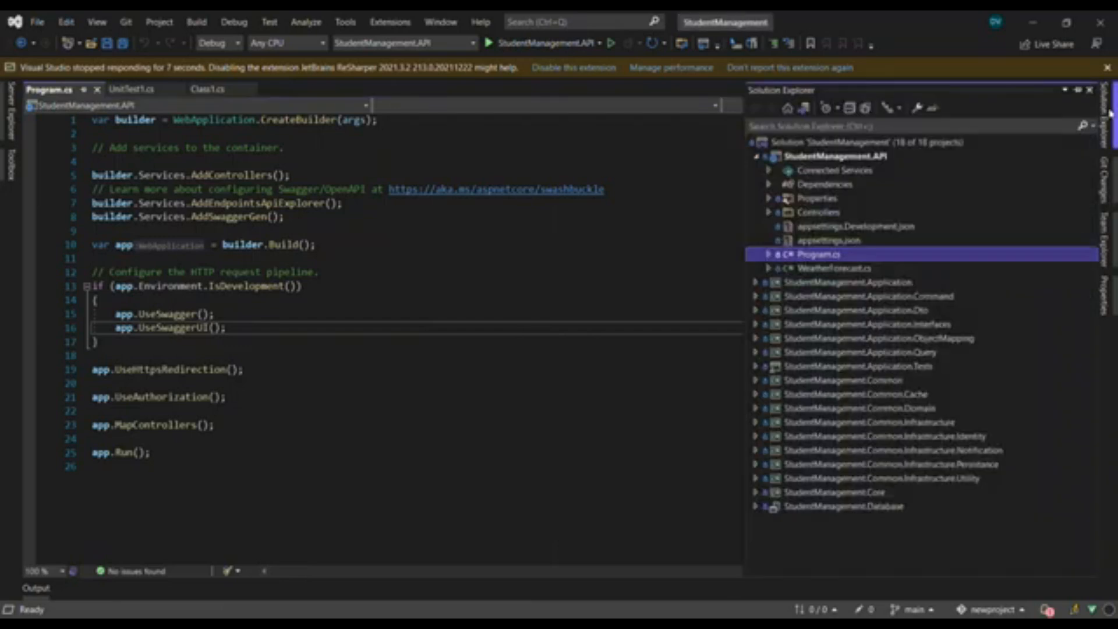
left_click(964, 145)
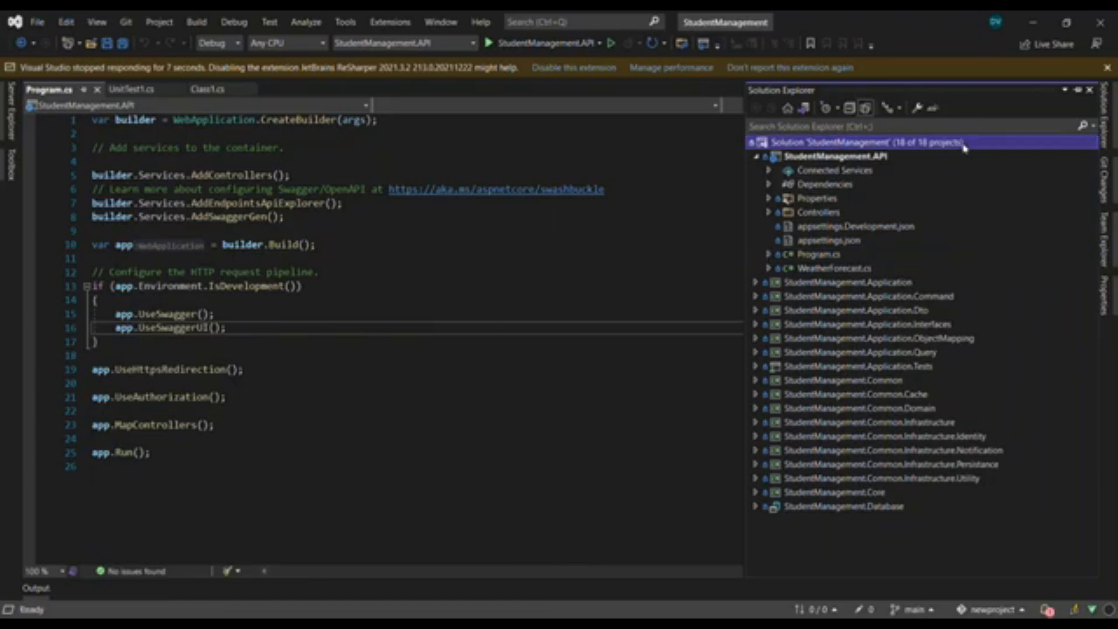
right_click(964, 148)
key("Escape")
left_click(824, 185)
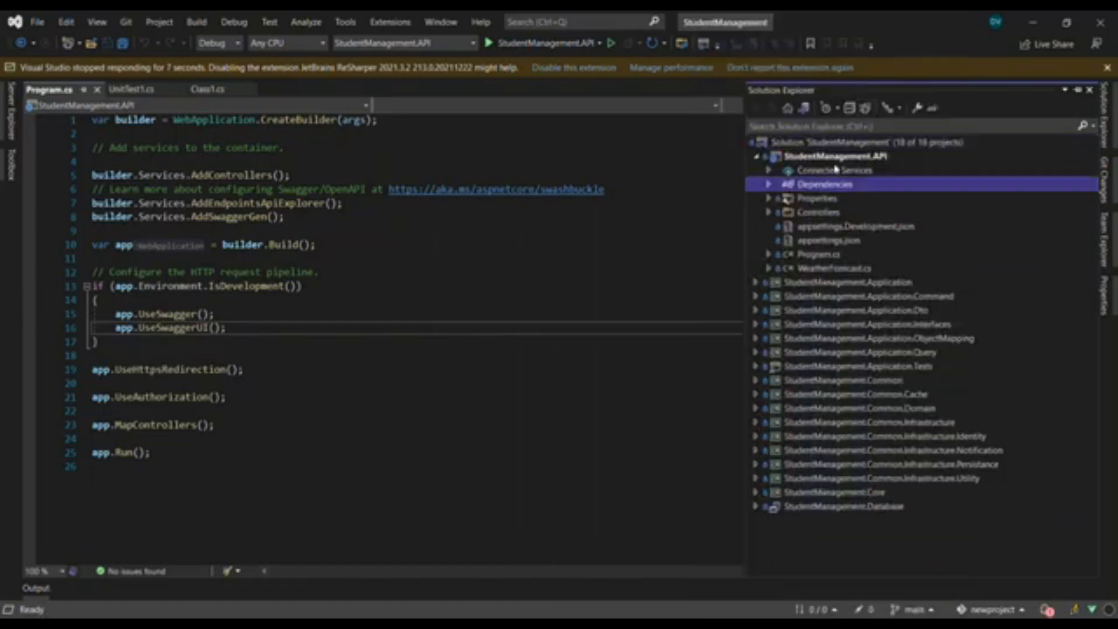
right_click(841, 159)
scroll(699, 559, "down", 5)
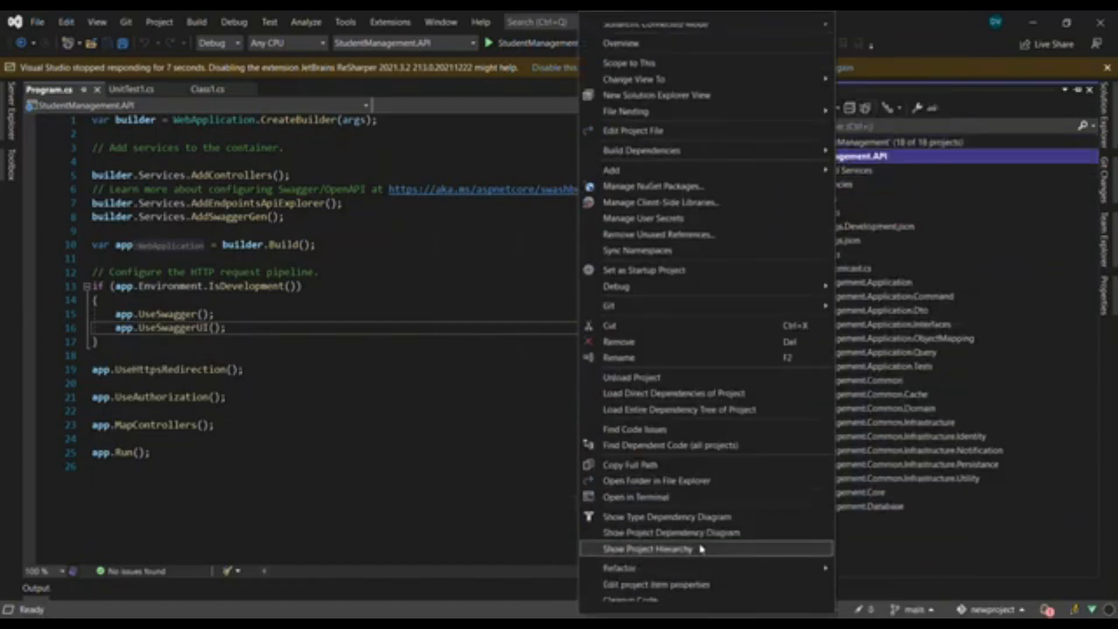
left_click(638, 604)
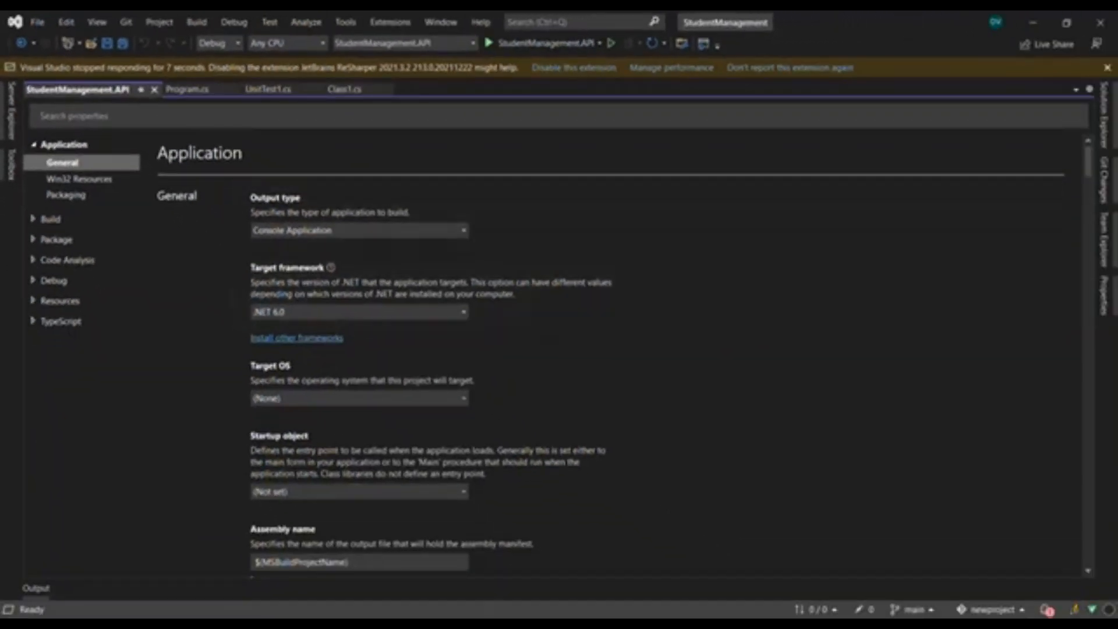
- Switch to Azure DevOps and start a new project with "demo project" as both name and description
key("alt+Tab")
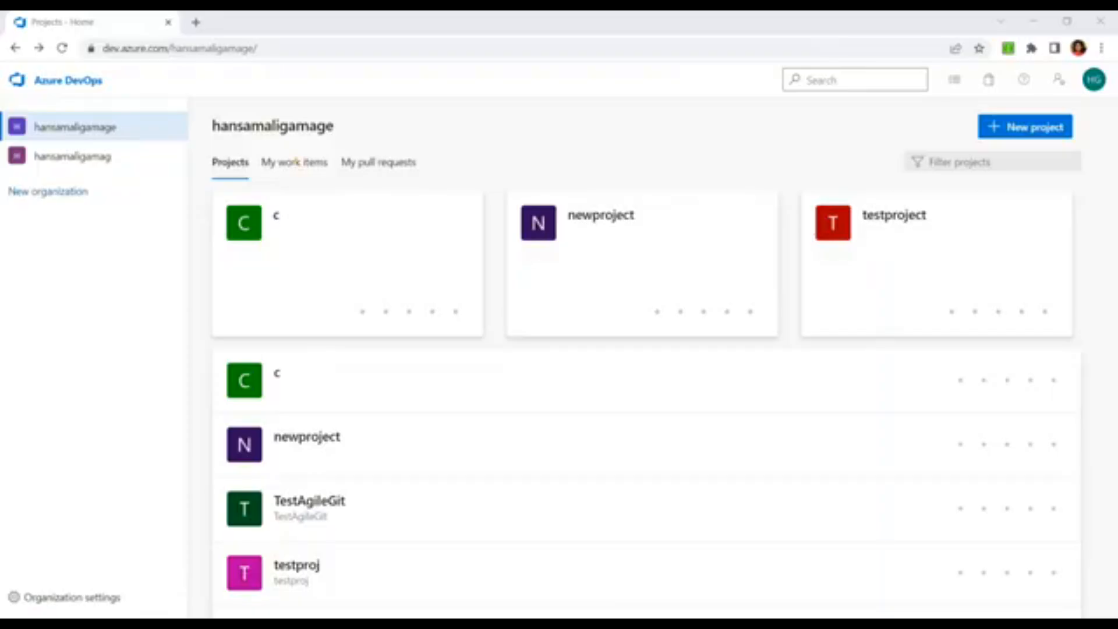
left_click(690, 135)
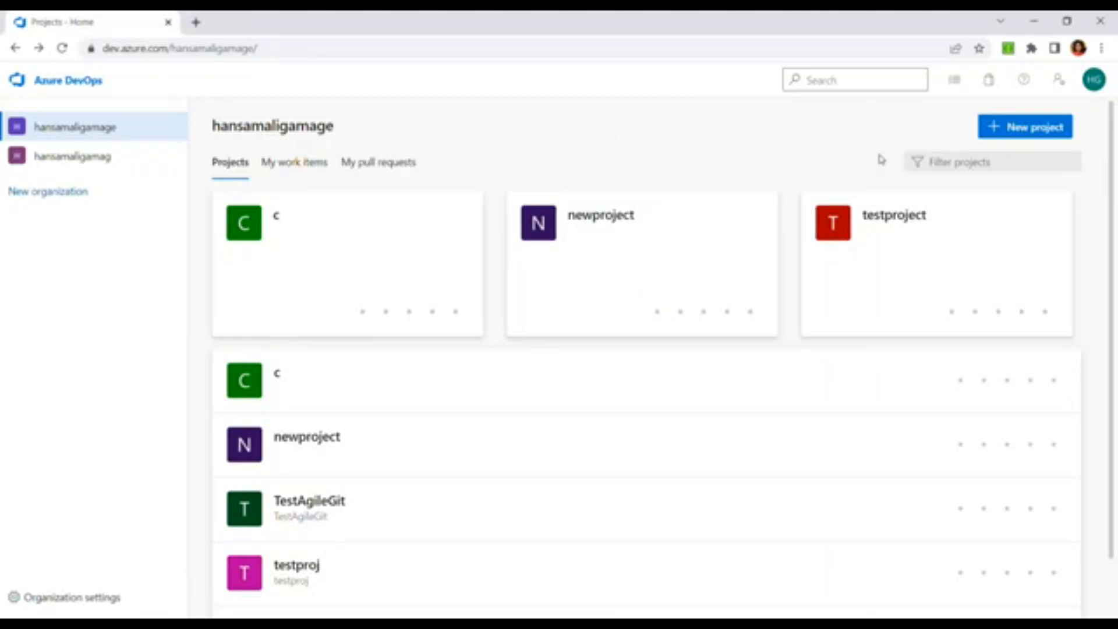
left_click(1016, 130)
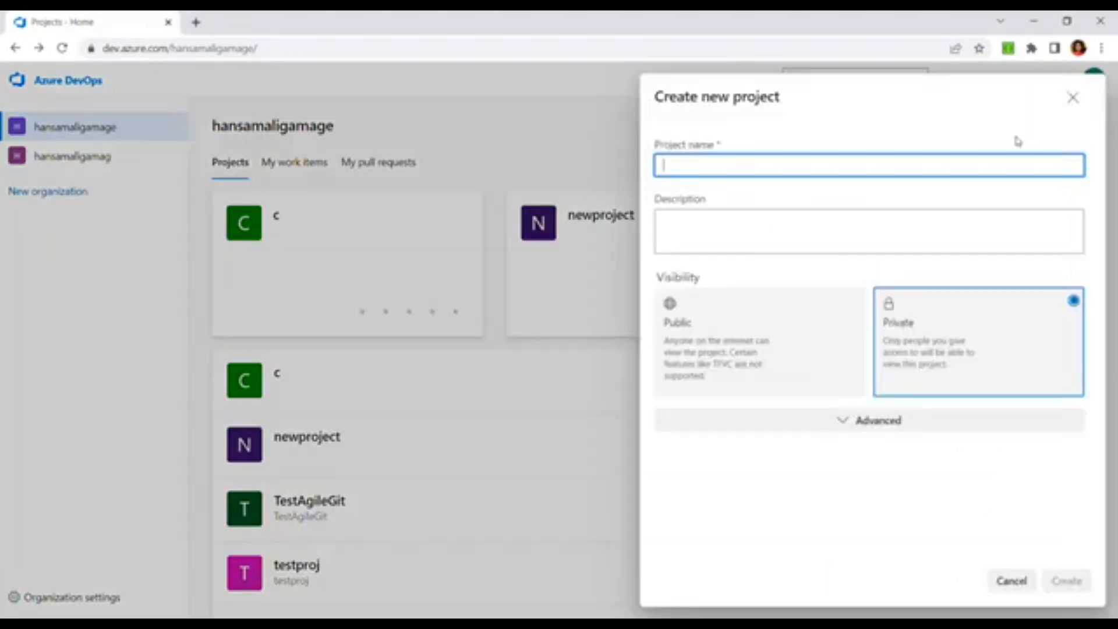
key("alt+Tab")
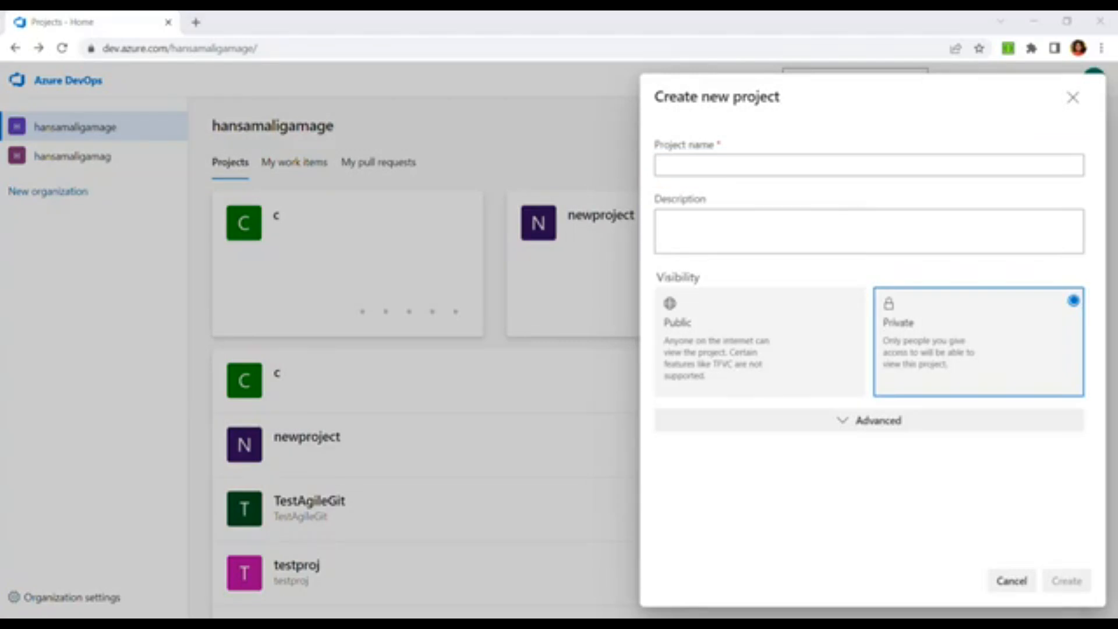
left_click(695, 162)
type("demo")
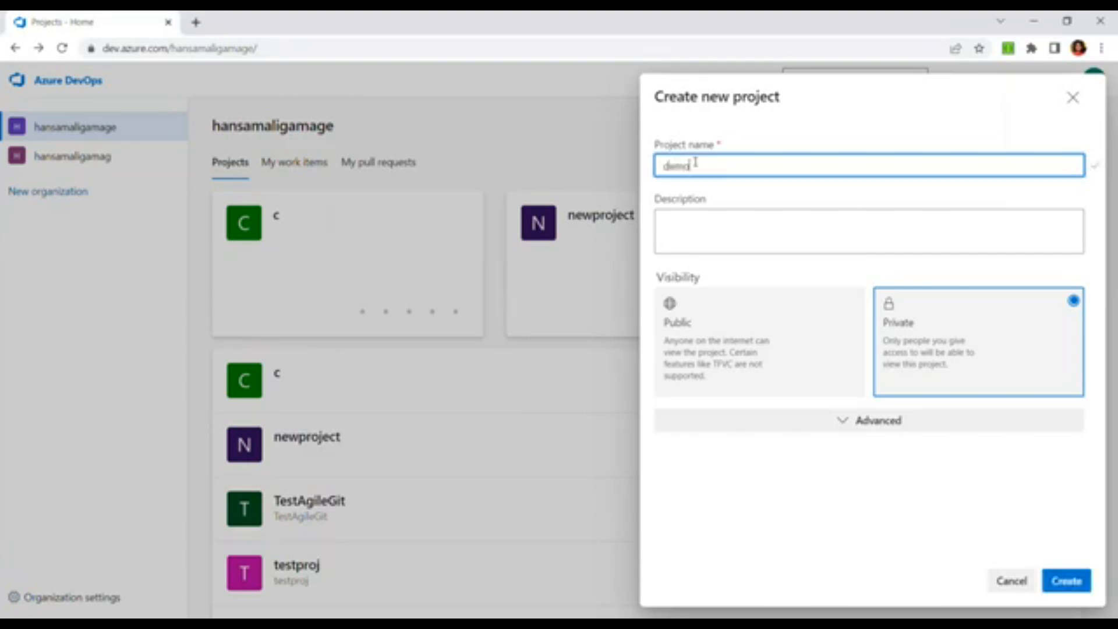
type(" aroject")
key("Tab")
type("dem")
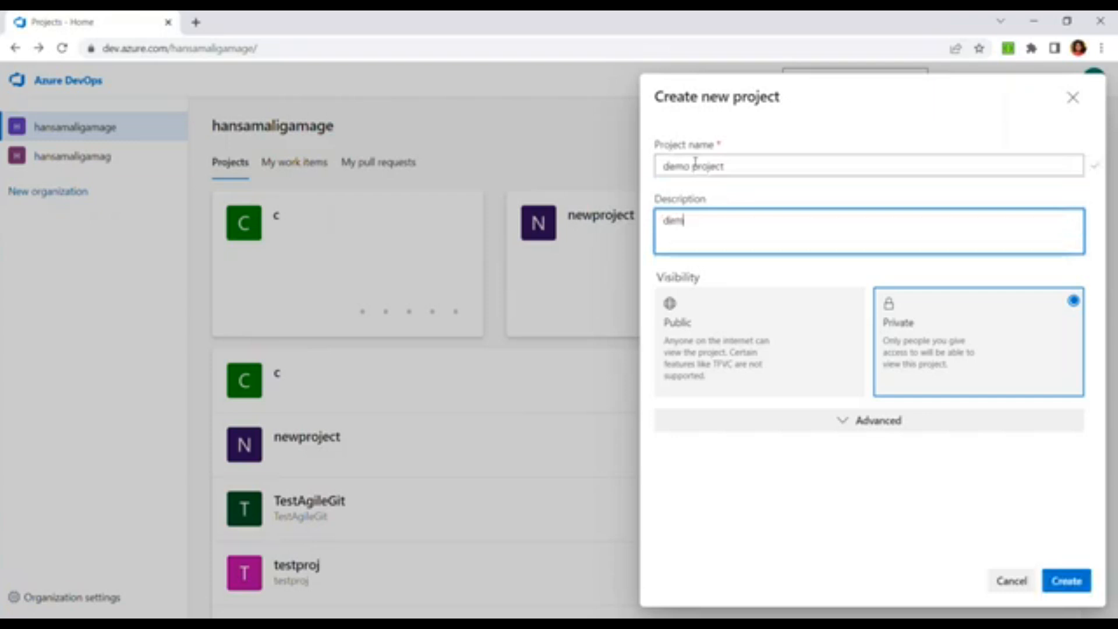
type("o project")
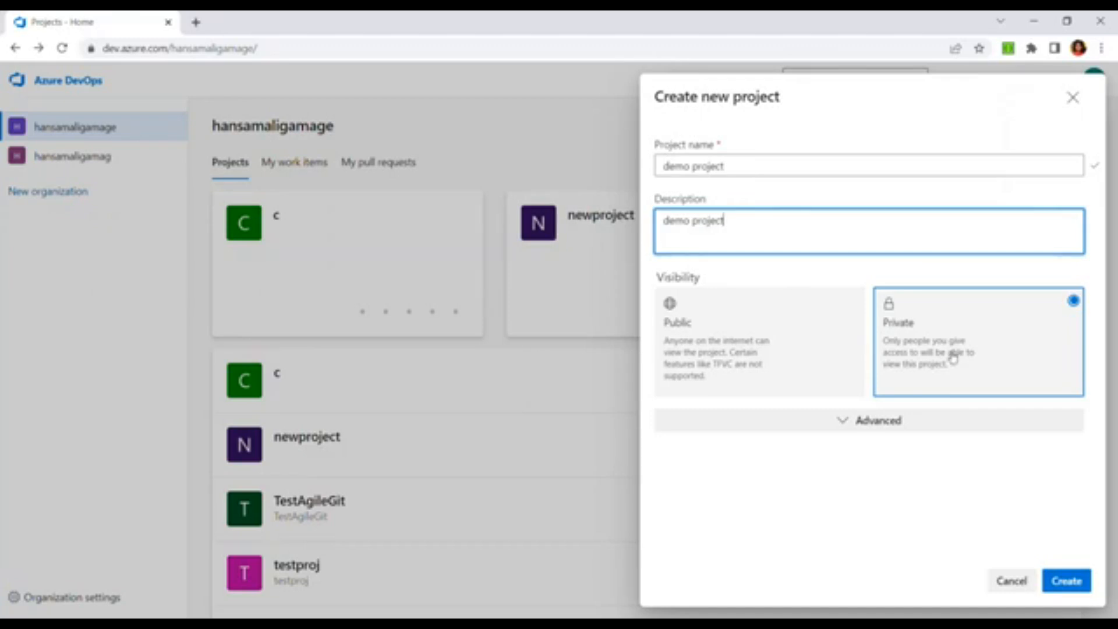
- Make the project Public, keep Git version control and the Basic work item process, and create it
left_click(716, 380)
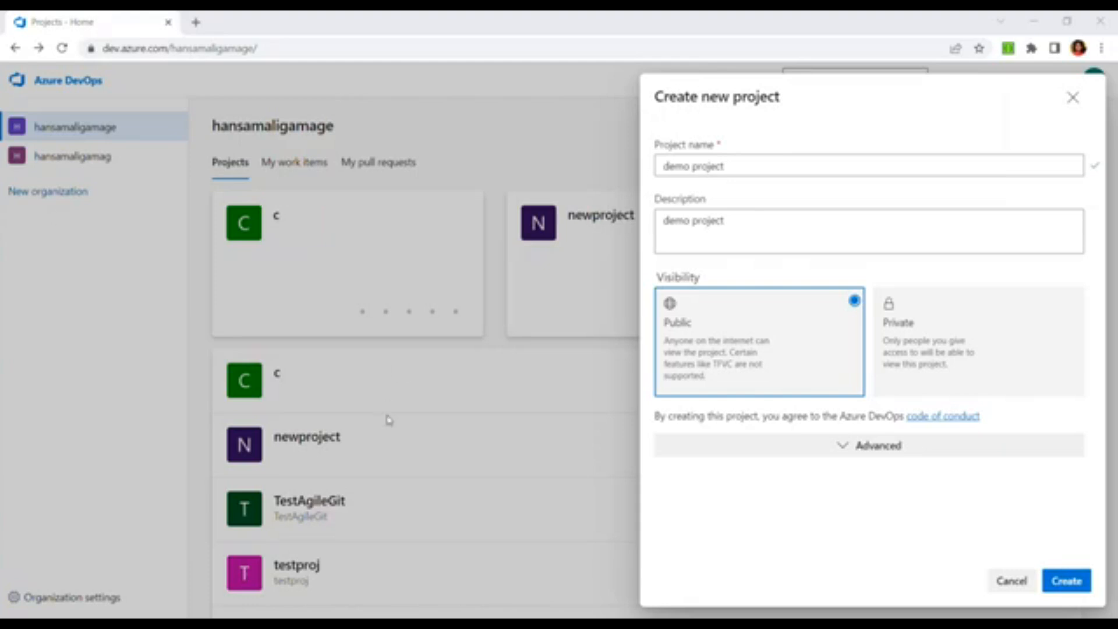
left_click(868, 448)
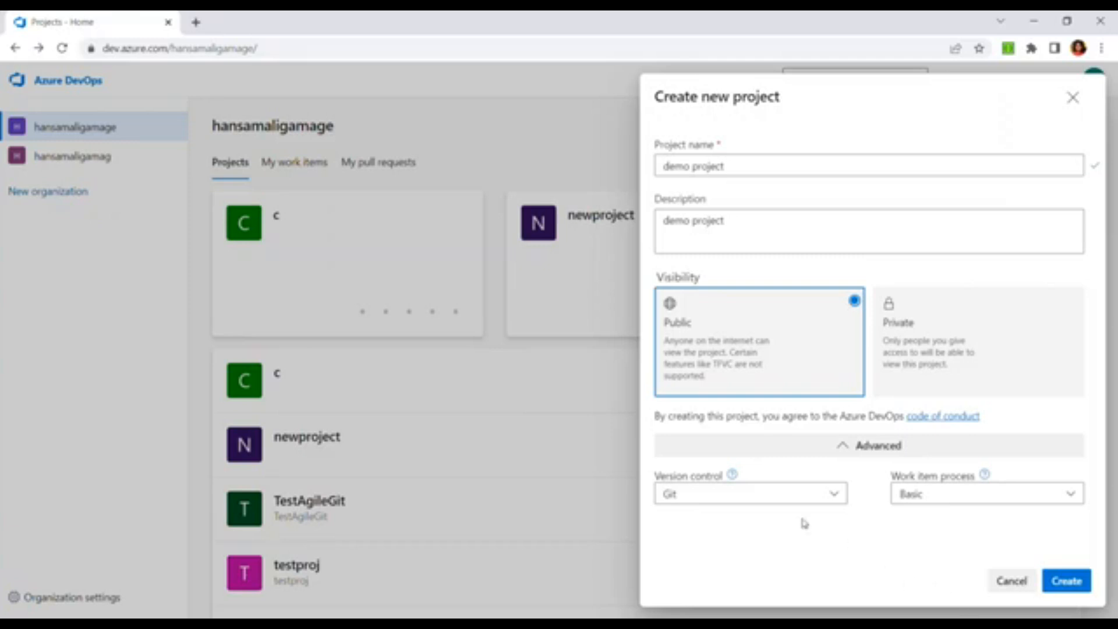
left_click(764, 496)
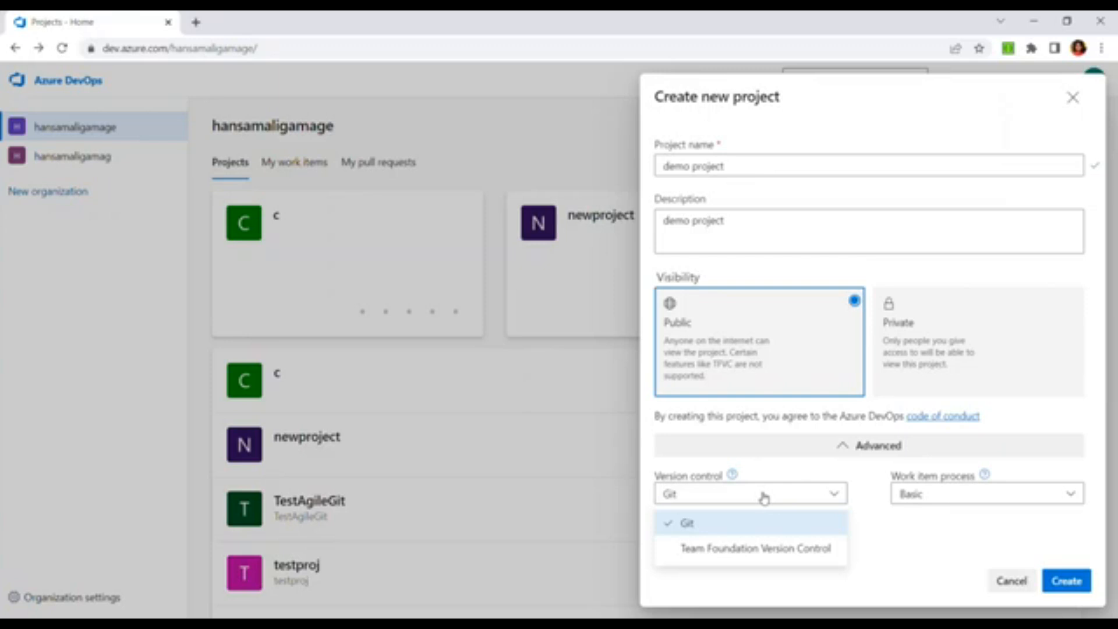
left_click(970, 506)
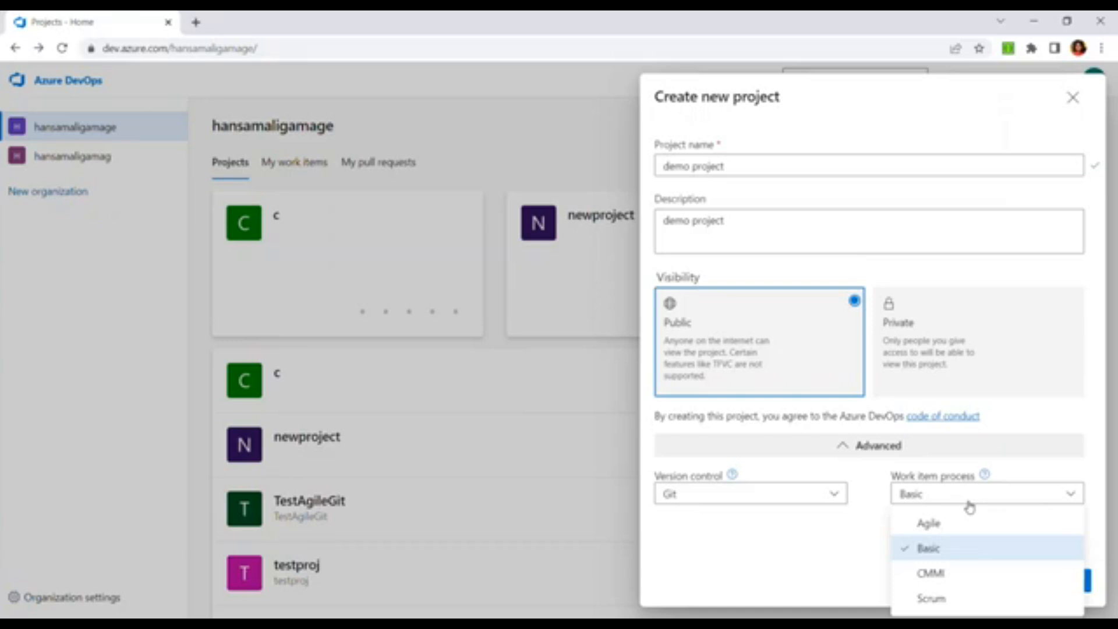
left_click(847, 554)
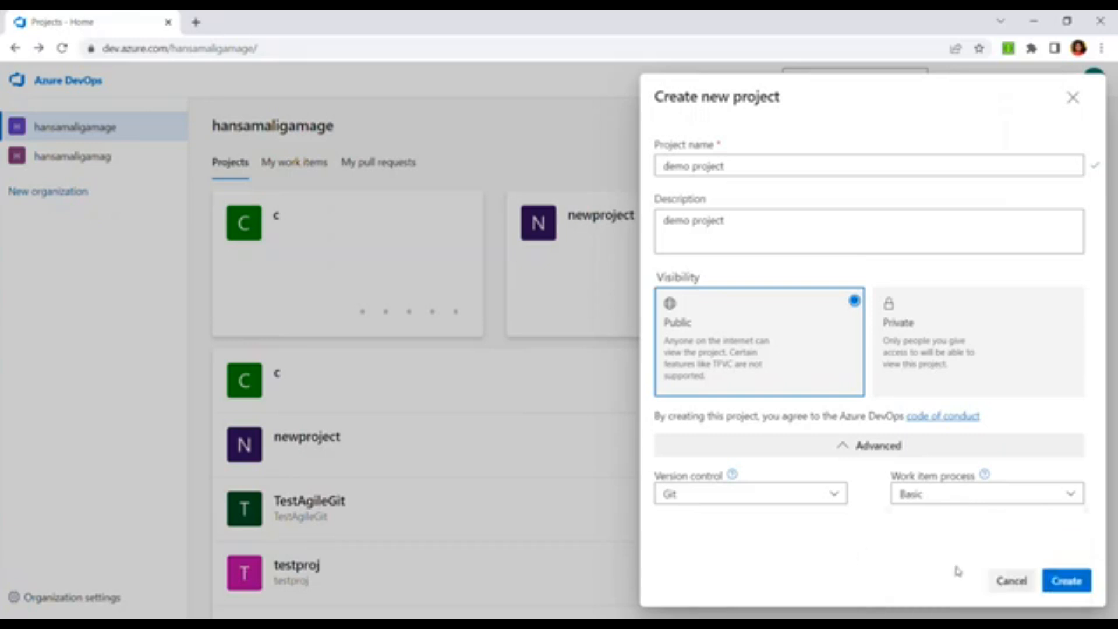
left_click(1076, 589)
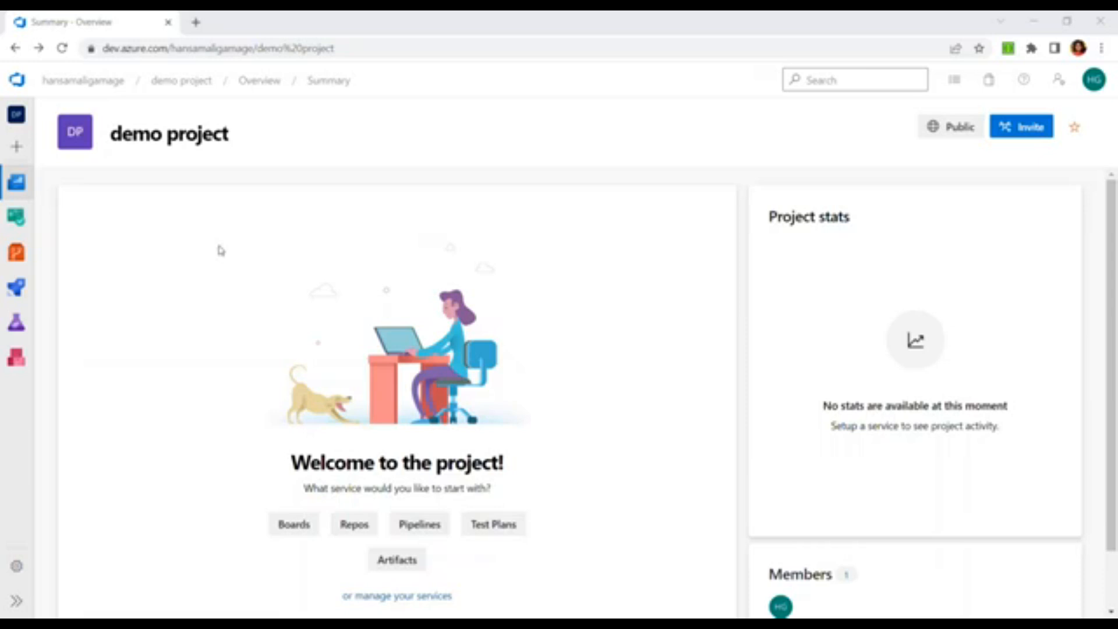
- Review the commits and pushes of the demo project repository, expanding the "solution files added" push
mouse_move(19, 256)
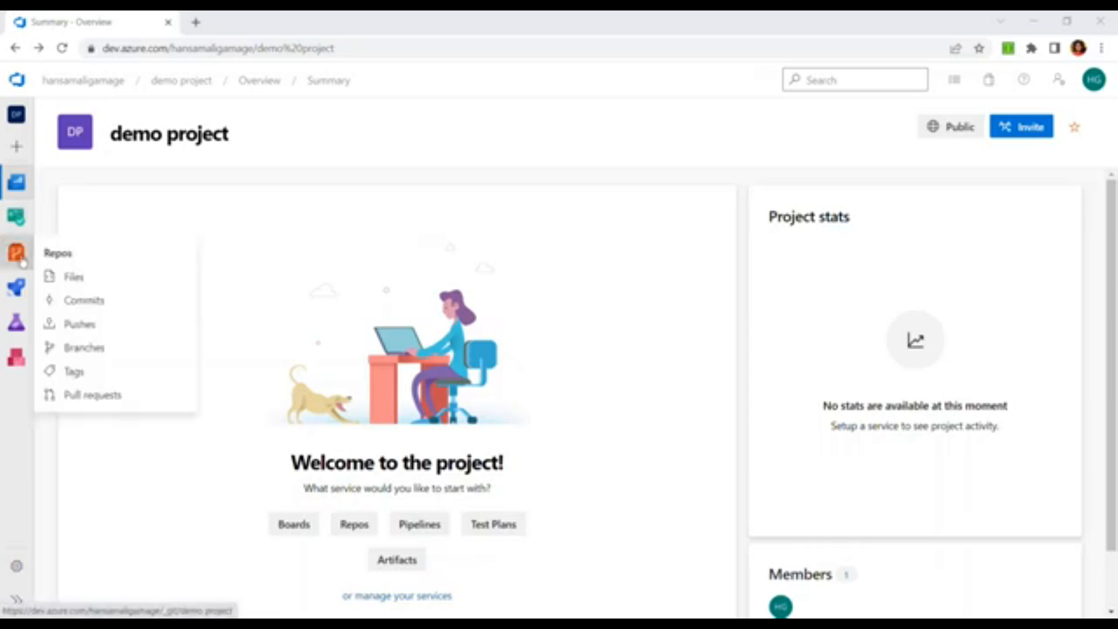
left_click(85, 304)
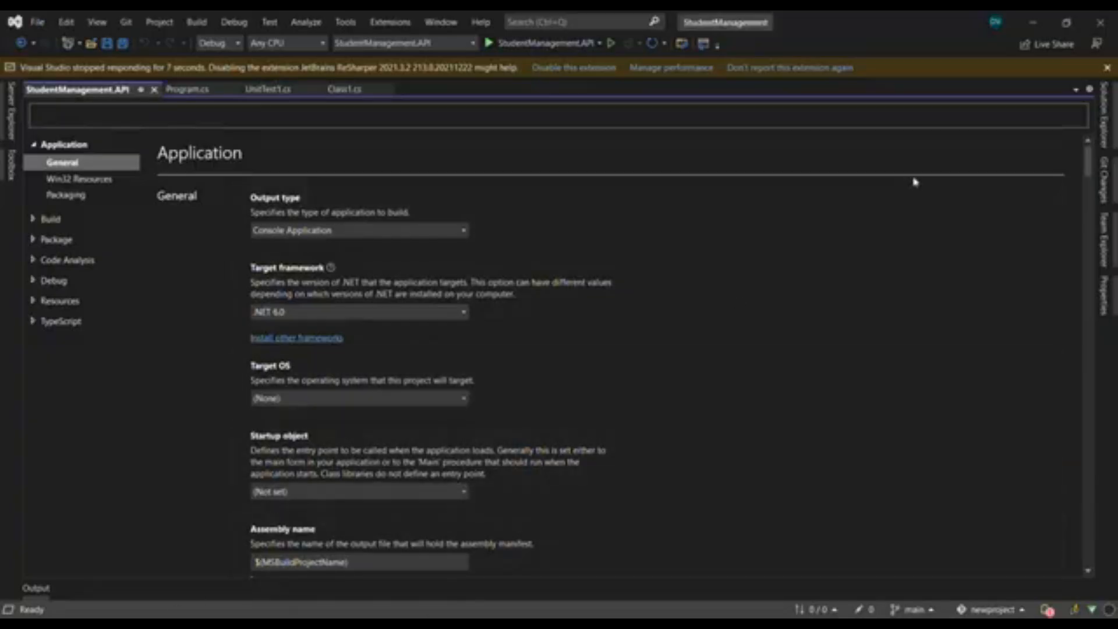
left_click(1034, 22)
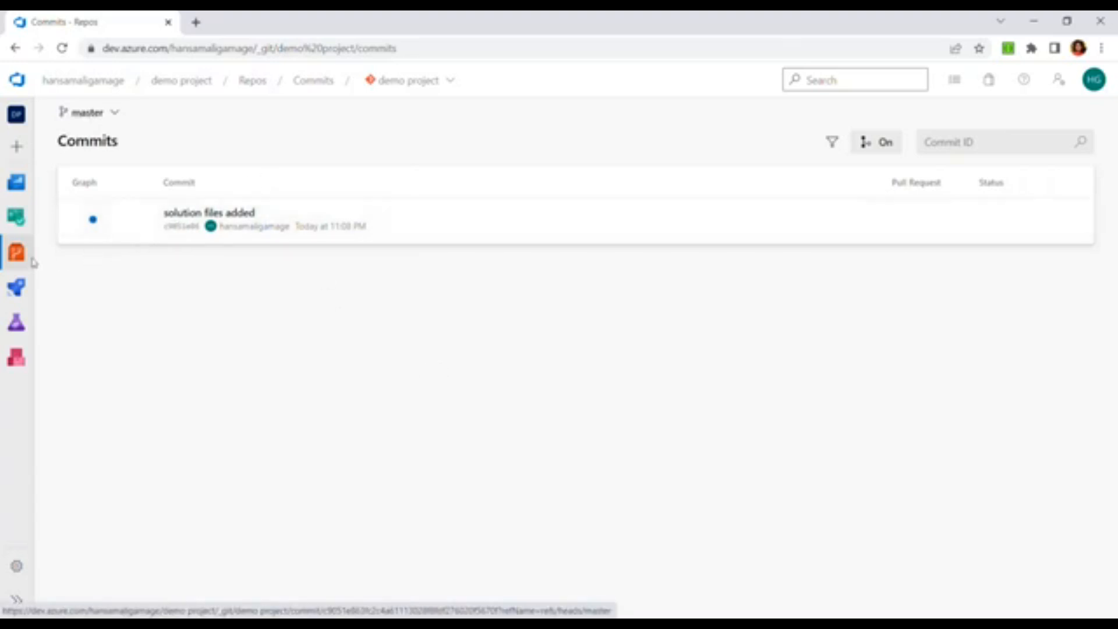
mouse_move(34, 260)
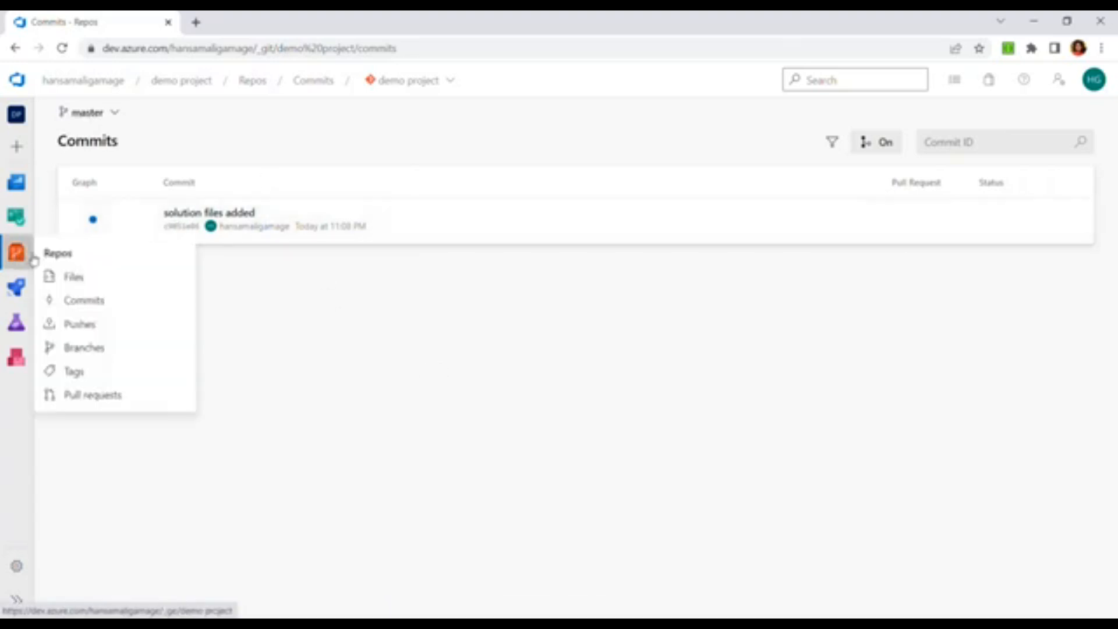
left_click(87, 329)
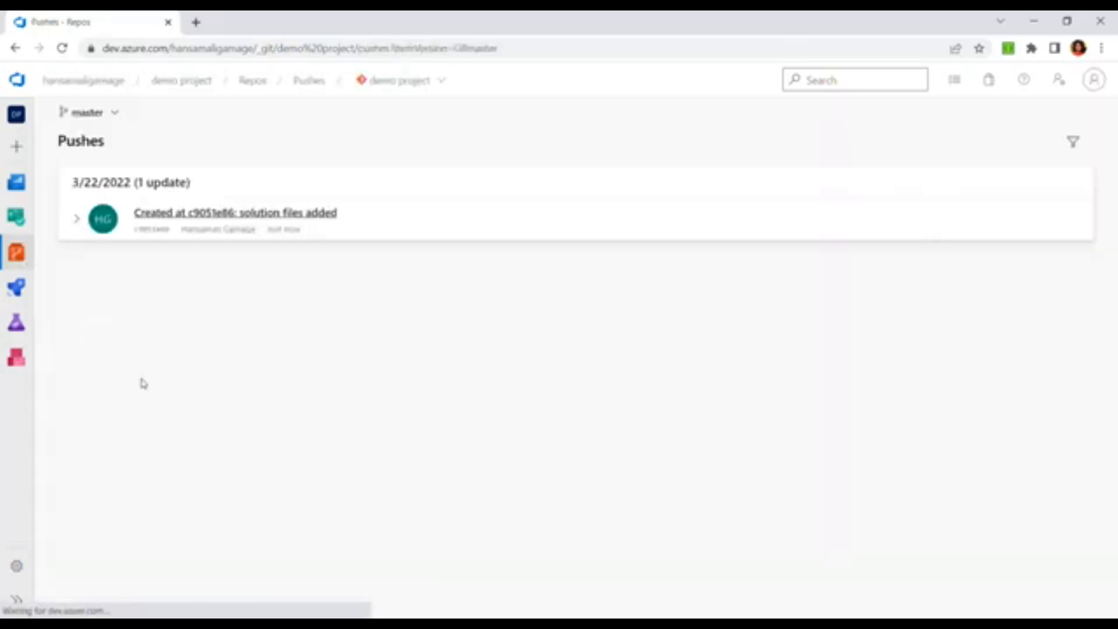
left_click(76, 219)
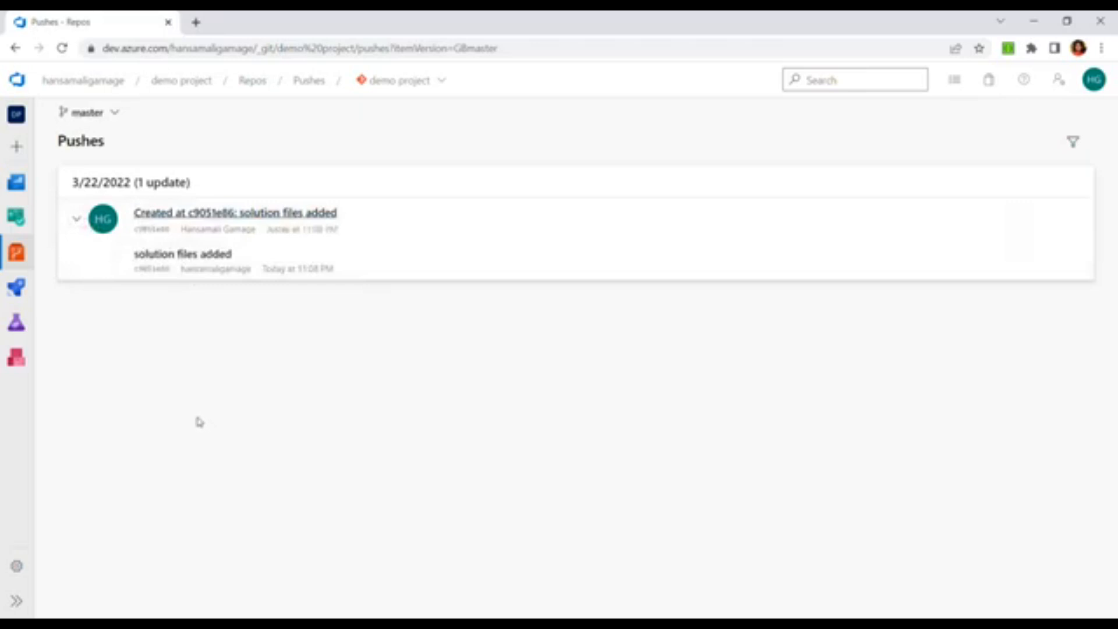
- Browse the repository files into the Controllers folder of StudentManagement.API
mouse_move(16, 254)
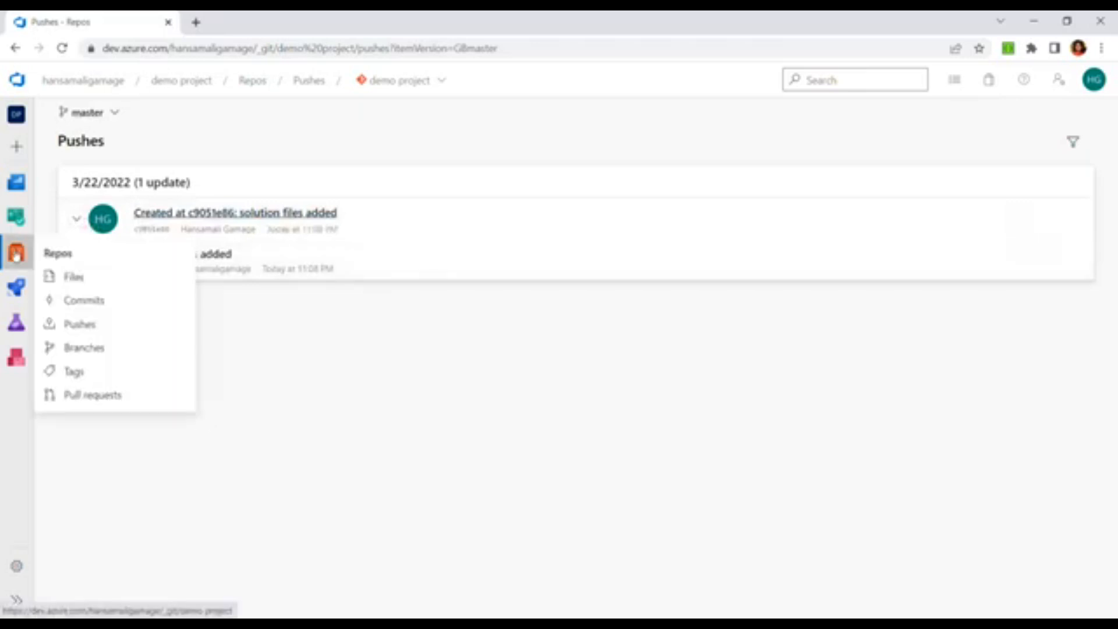
left_click(72, 286)
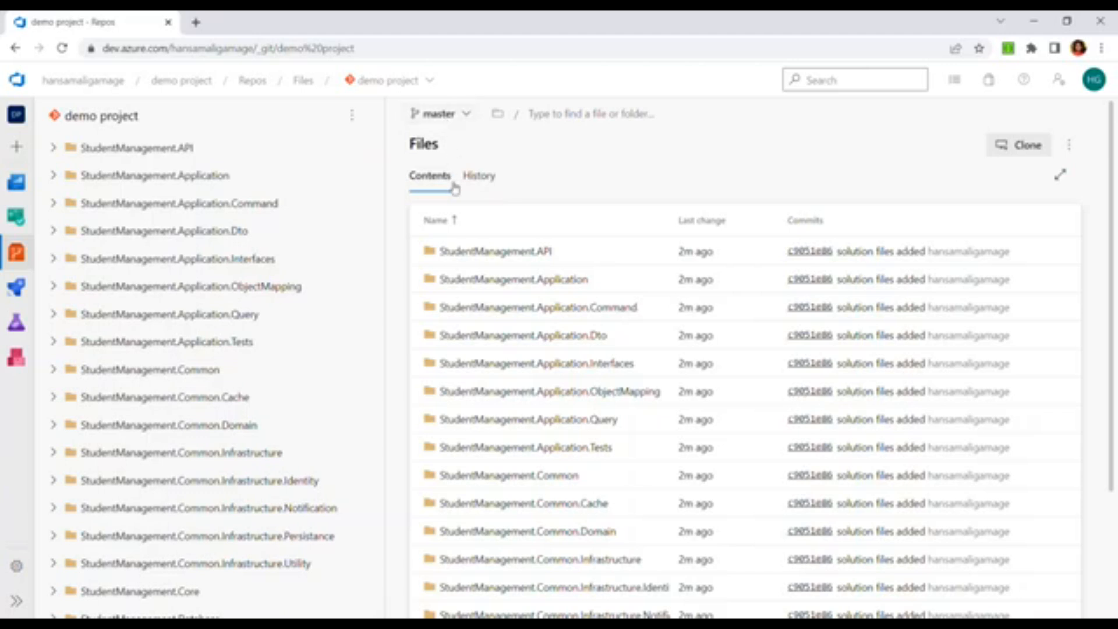
left_click(506, 255)
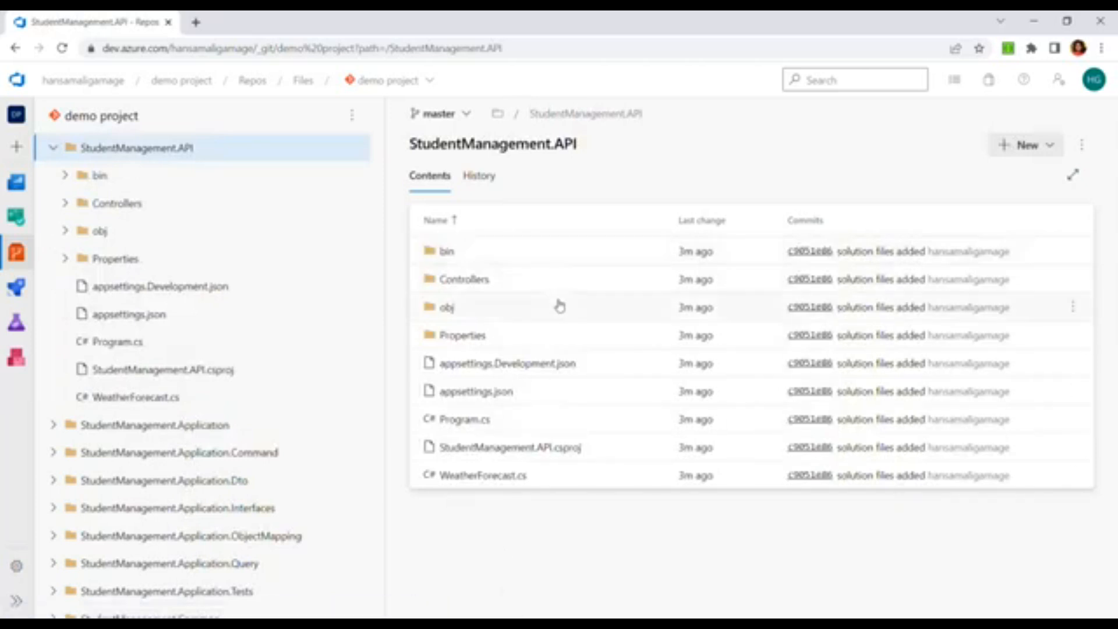
left_click(474, 286)
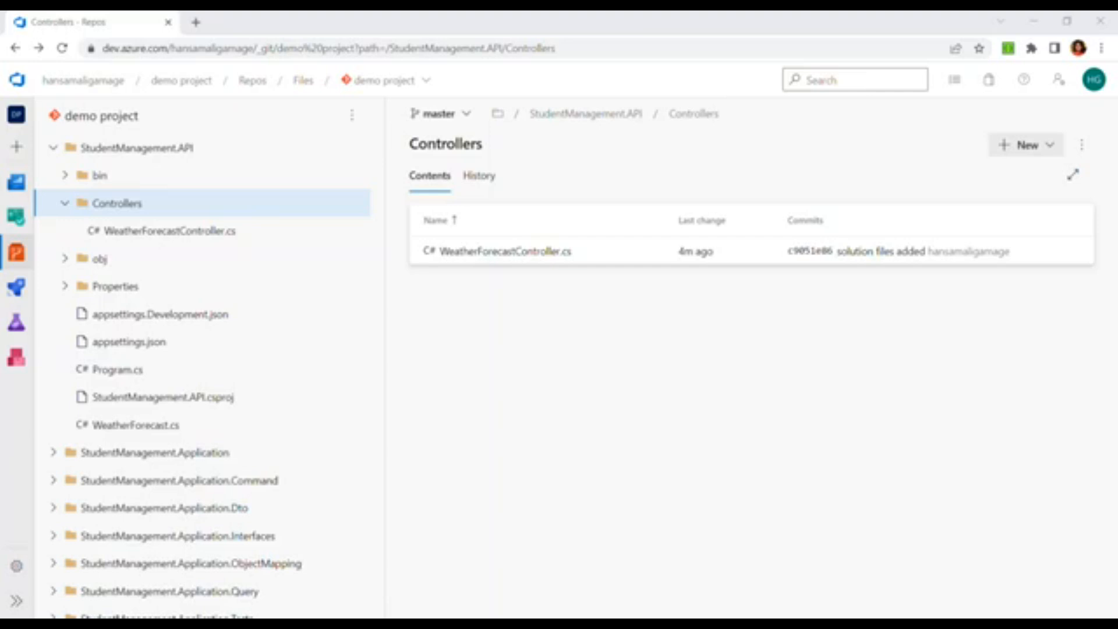
- Start creating the project's first pipeline with the classic editor instead of YAML
mouse_move(23, 293)
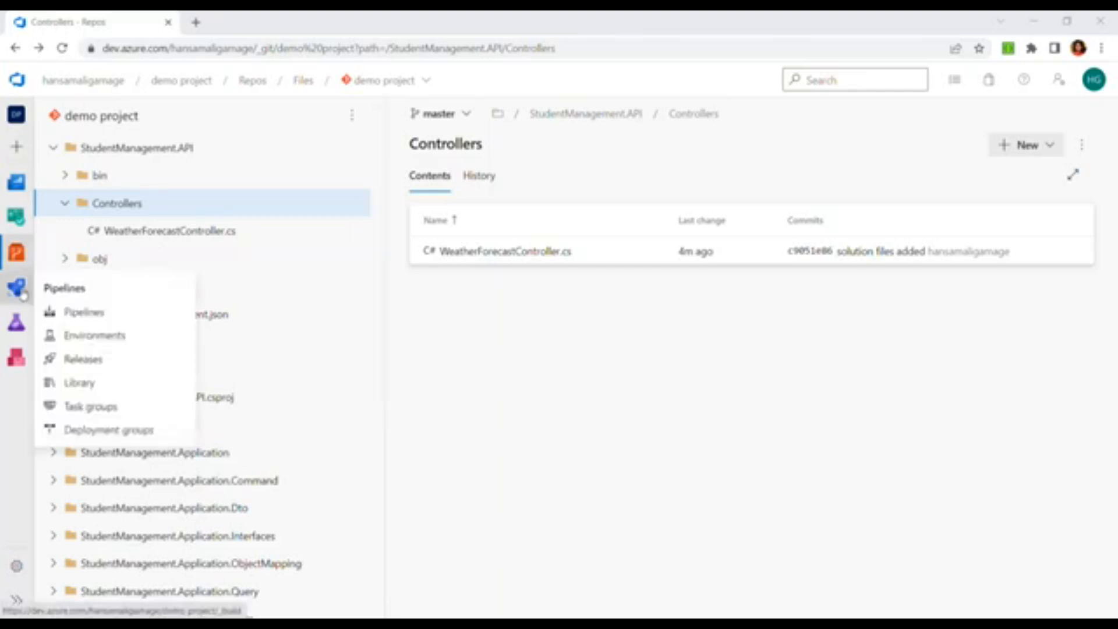
left_click(70, 315)
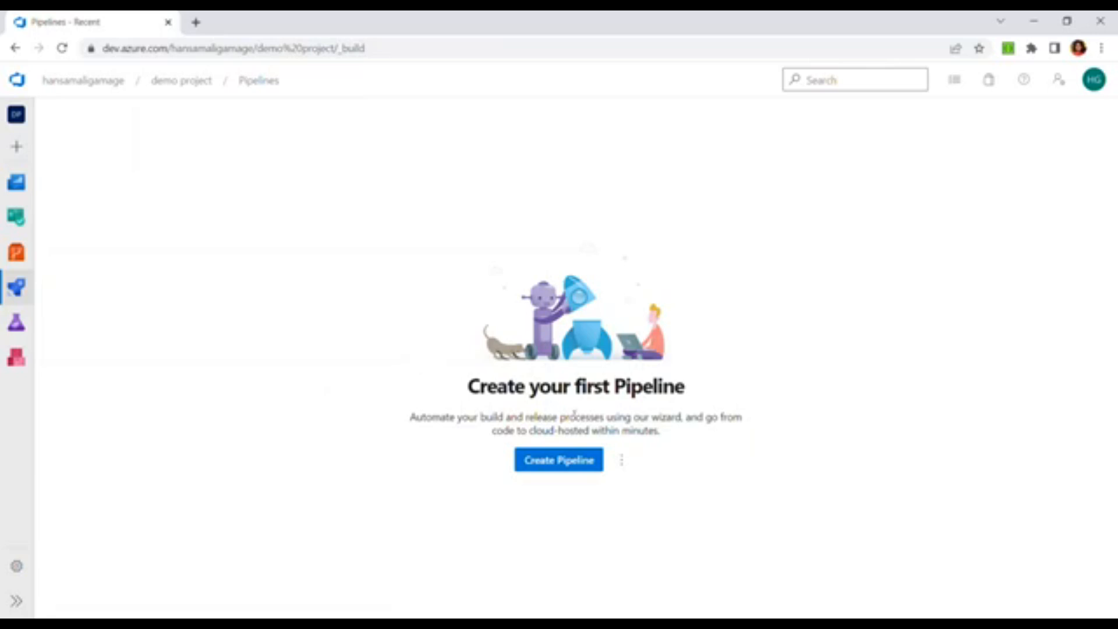
left_click(555, 472)
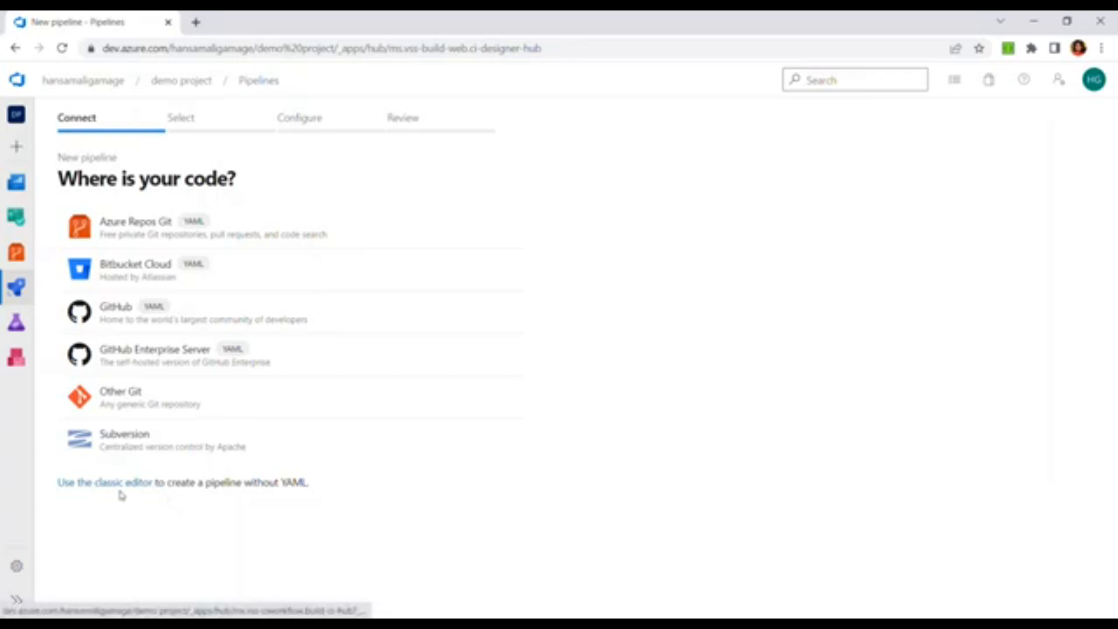
left_click(102, 485)
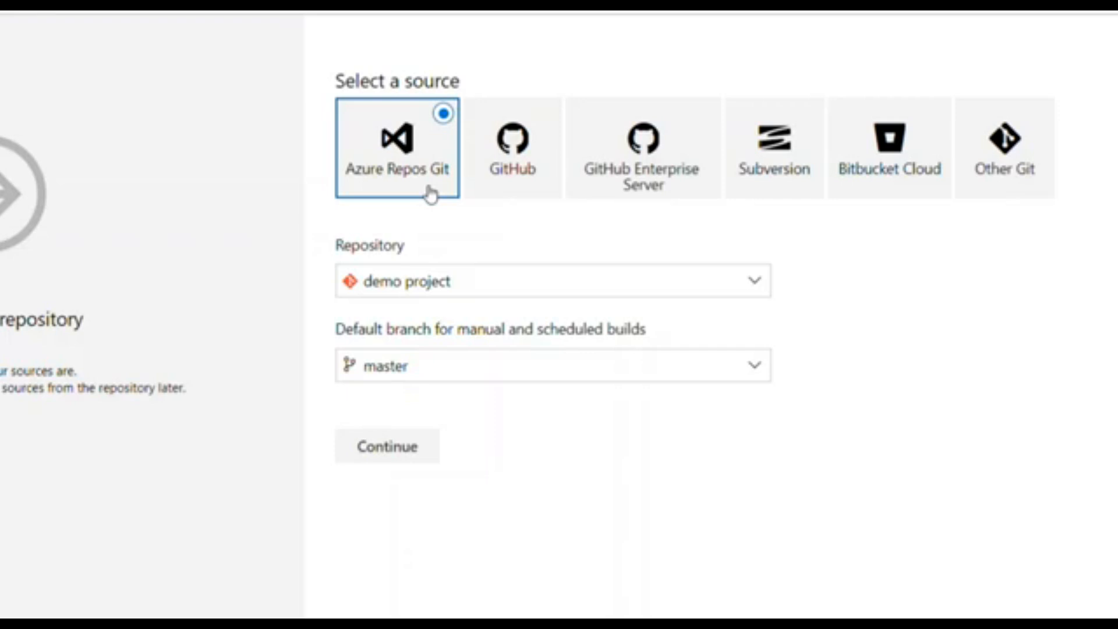
- Use Azure Repos Git as the pipeline source with the demo project repository and master branch, and continue to template selection
left_click(446, 299)
left_click(486, 216)
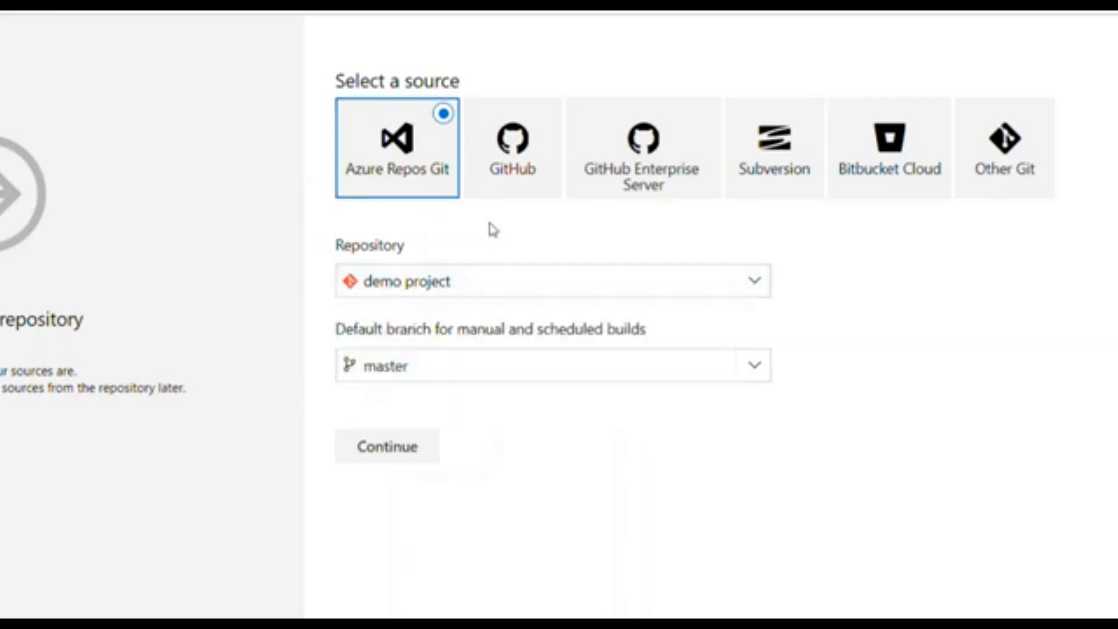
left_click(434, 298)
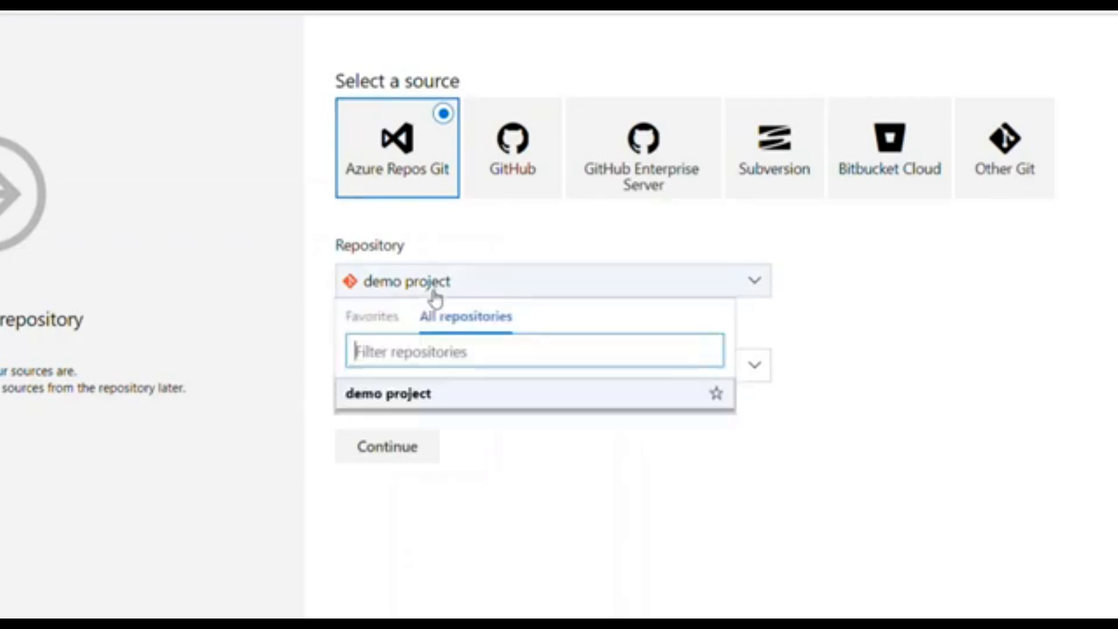
left_click(498, 249)
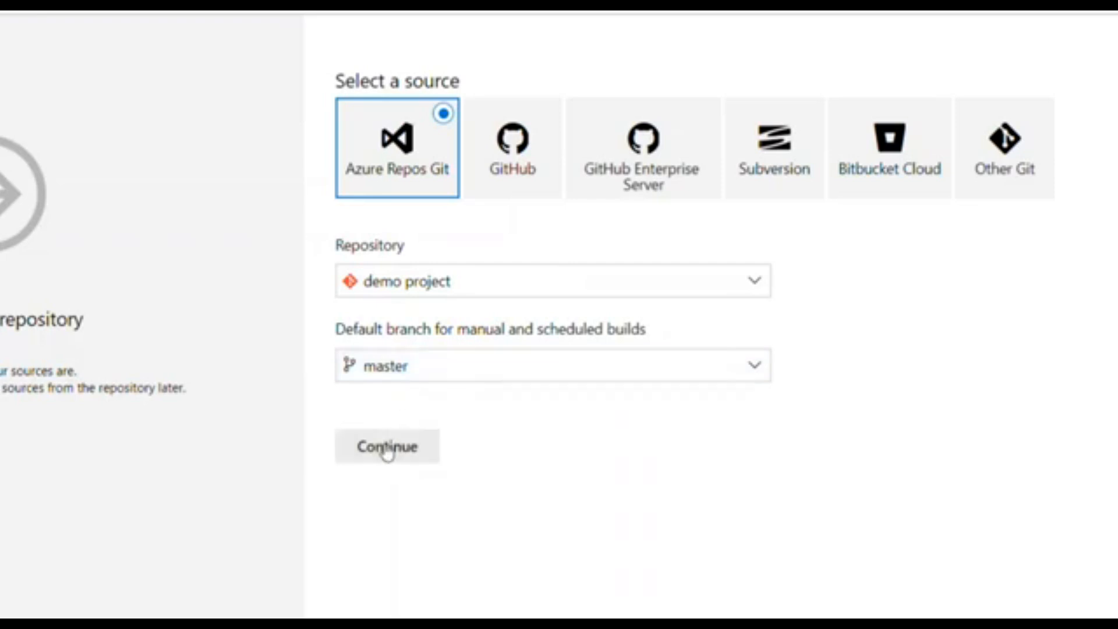
left_click(388, 453)
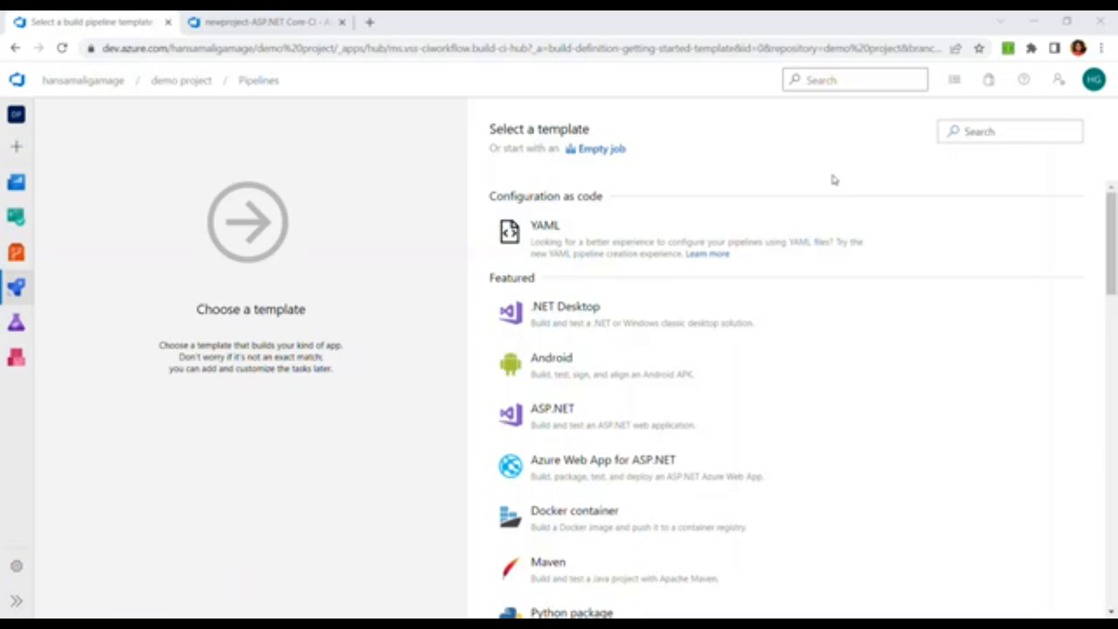
- Search the build templates for ".net core" and apply the ASP.NET Core template to the pipeline
left_click(979, 134)
type(".net core")
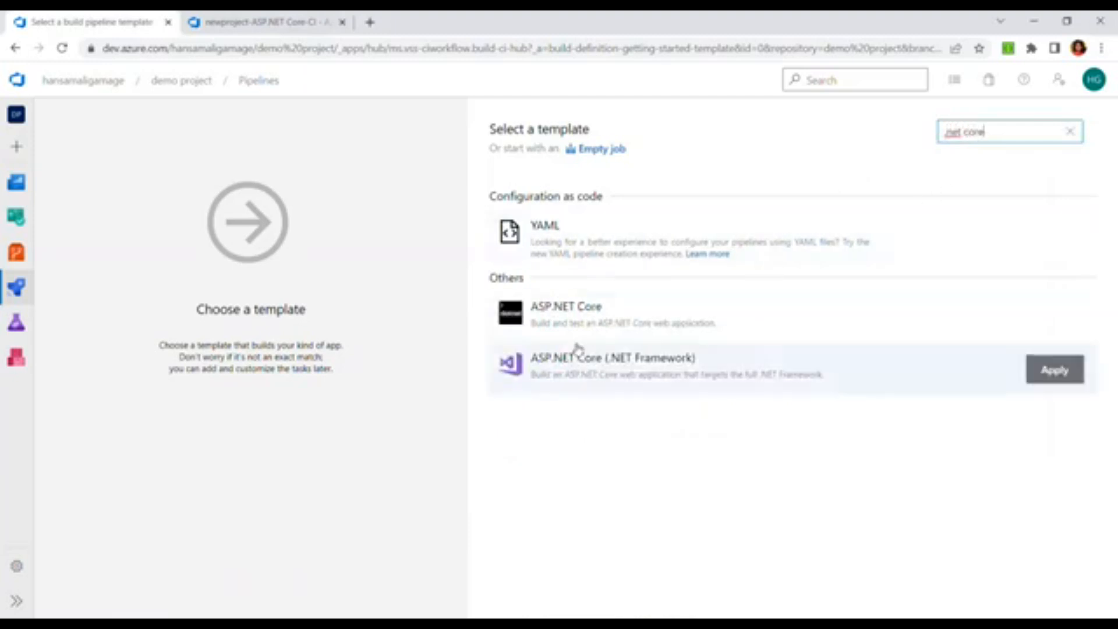
mouse_move(656, 317)
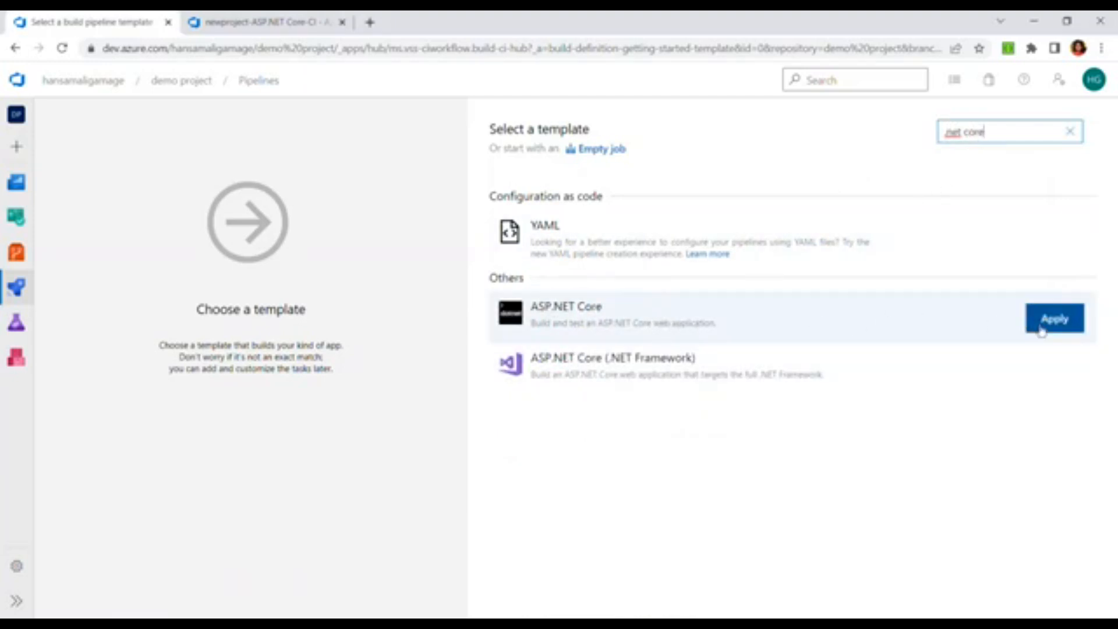
left_click(1040, 325)
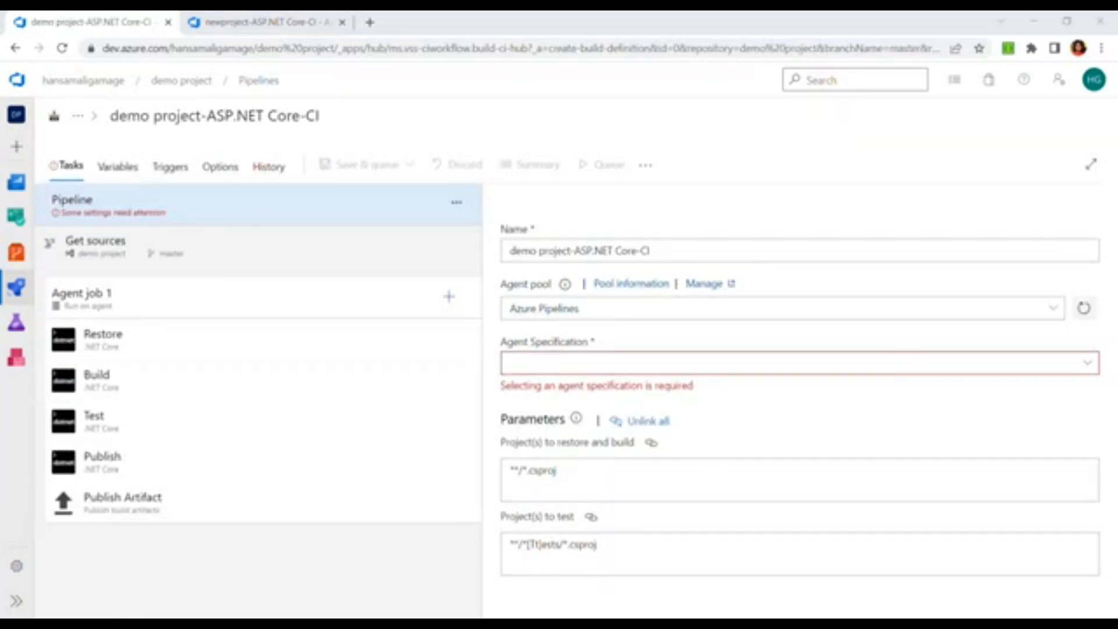
- Set the pipeline's agent specification to windows-2022, keeping Azure Pipelines as the agent pool
left_click(541, 126)
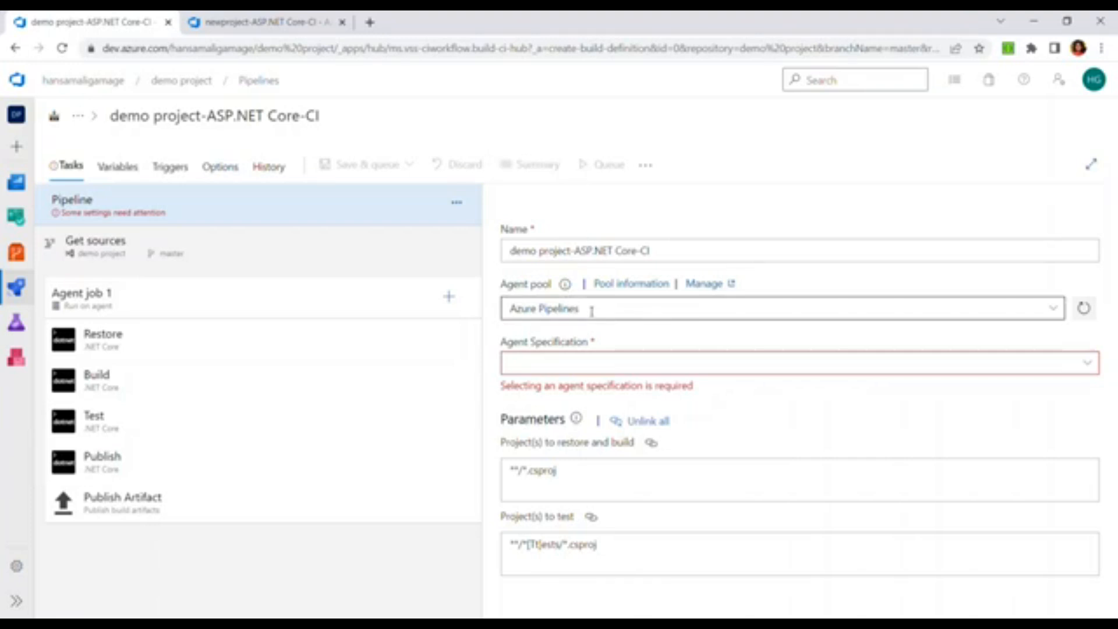
left_click(568, 361)
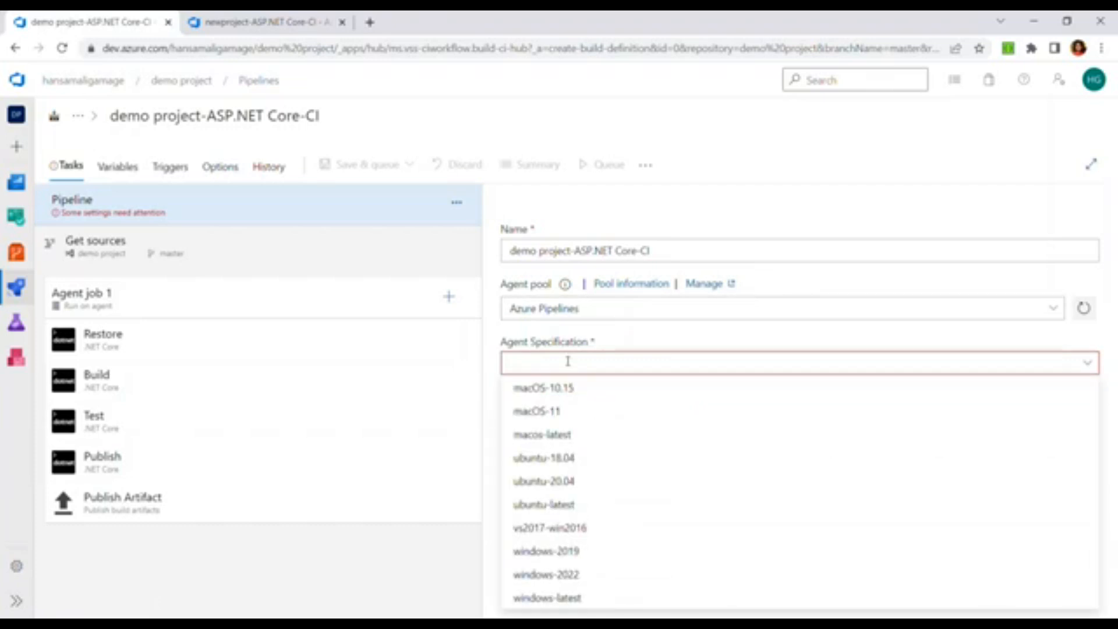
left_click(567, 576)
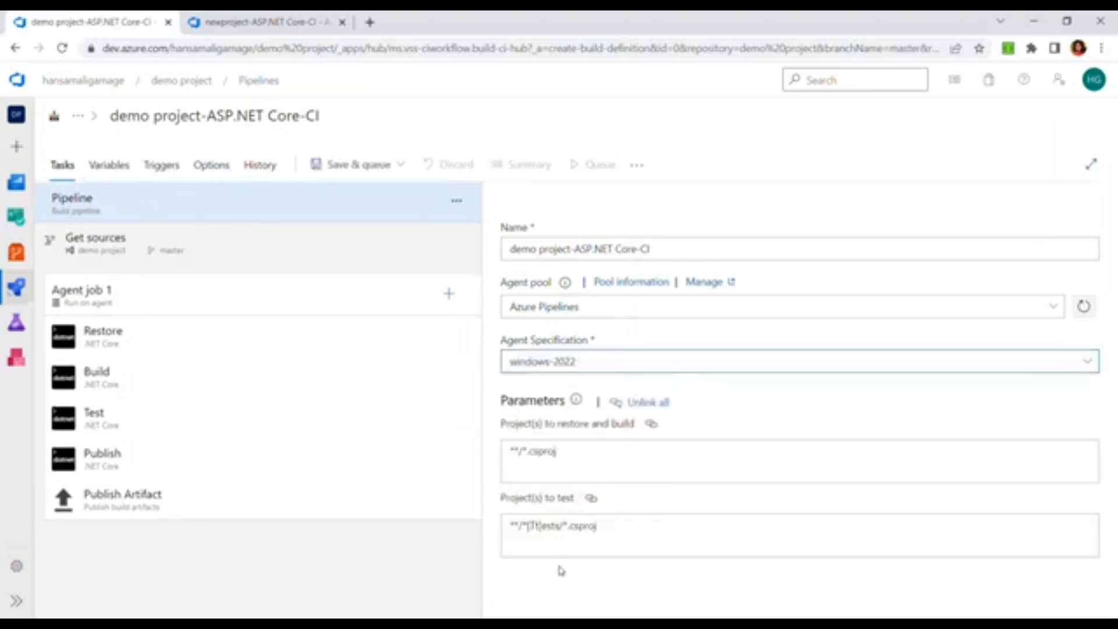
left_click(613, 306)
left_click(1054, 307)
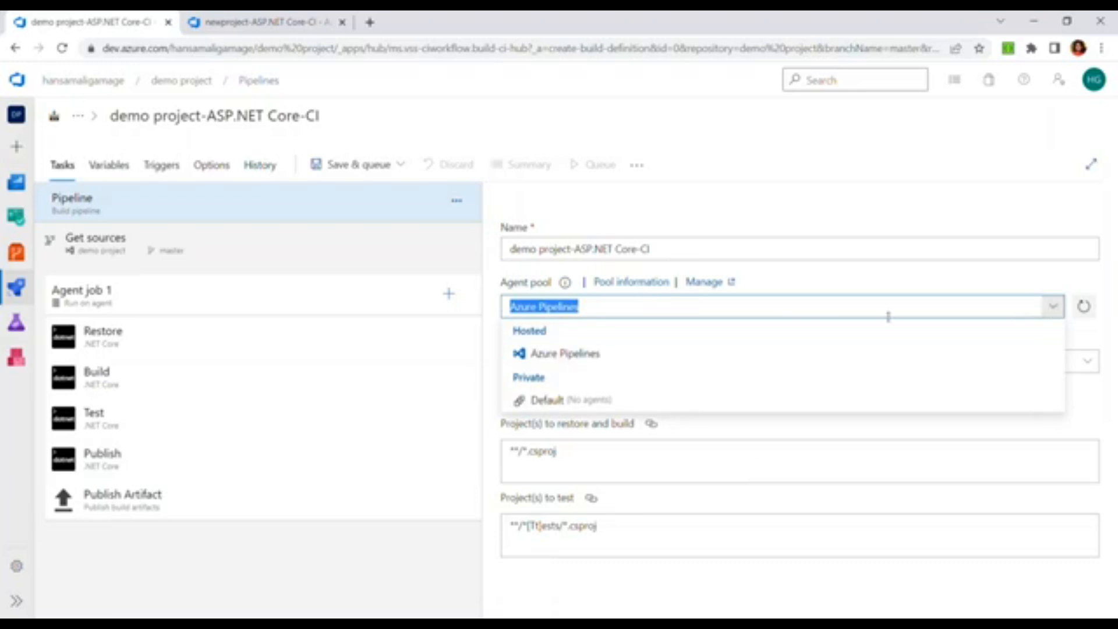
left_click(421, 560)
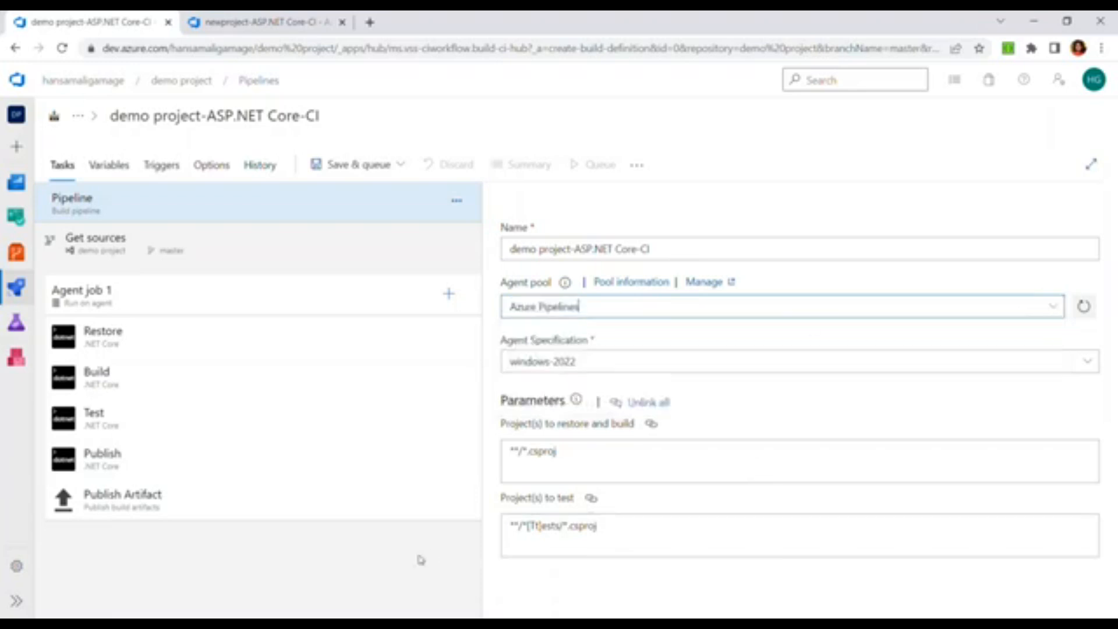
left_click(551, 452)
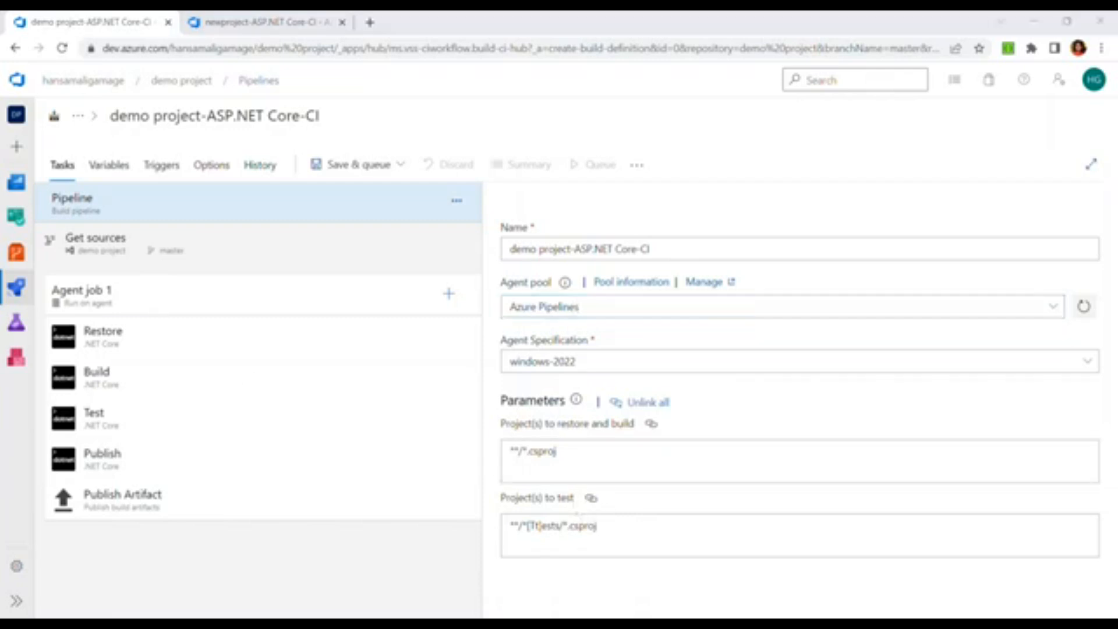
- Set Clean to true in the Get sources settings, keeping Sources as the clean option
left_click(128, 247)
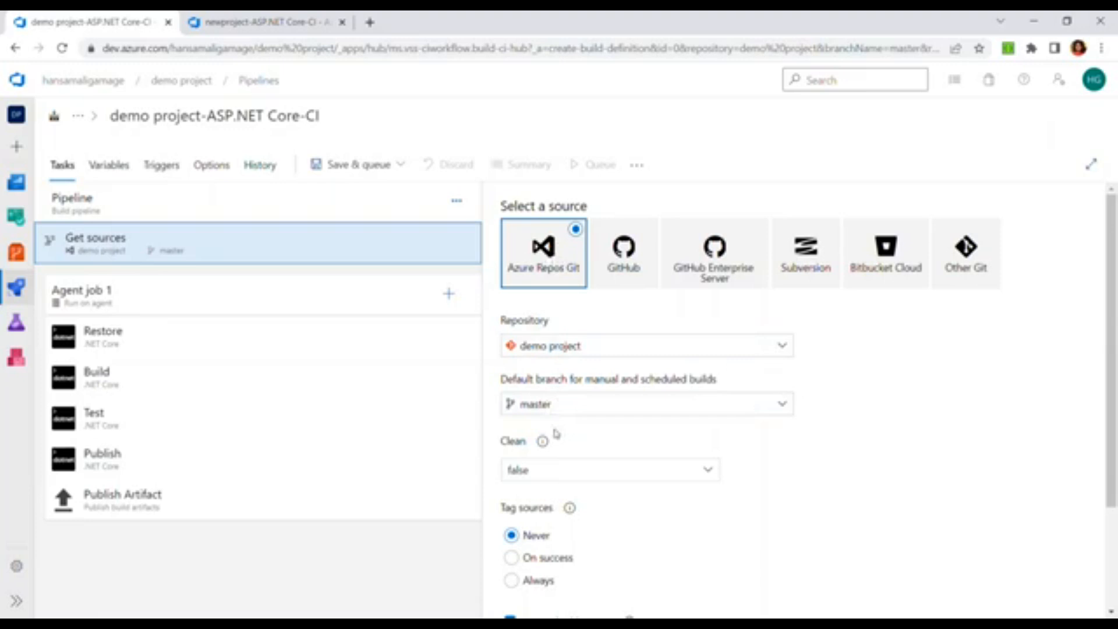
scroll(555, 432, "down", 1)
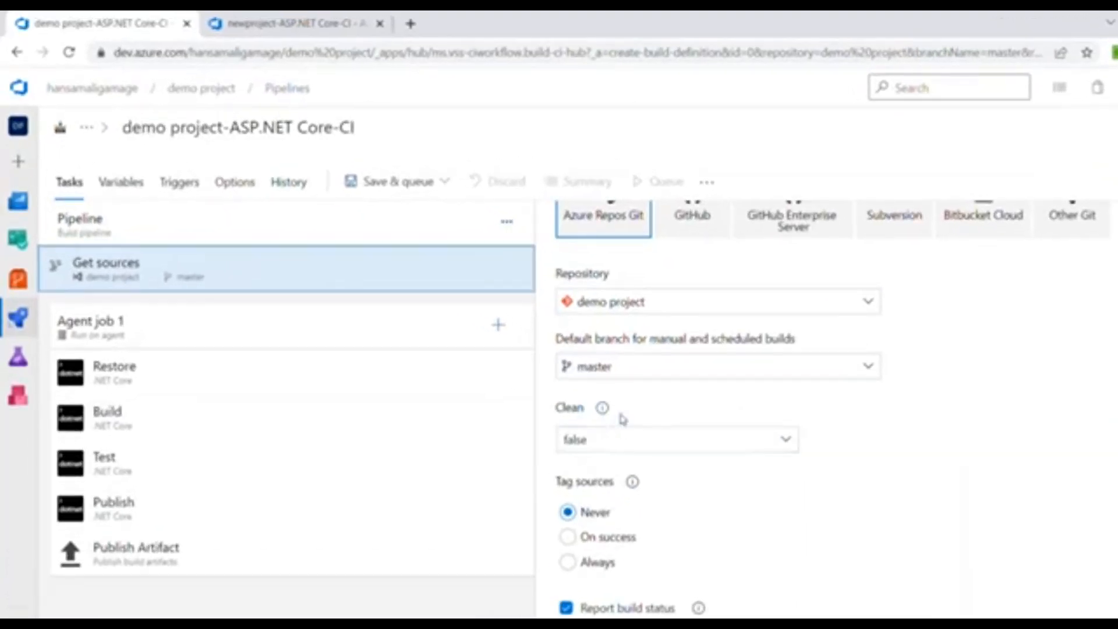
left_click(625, 448)
left_click(786, 440)
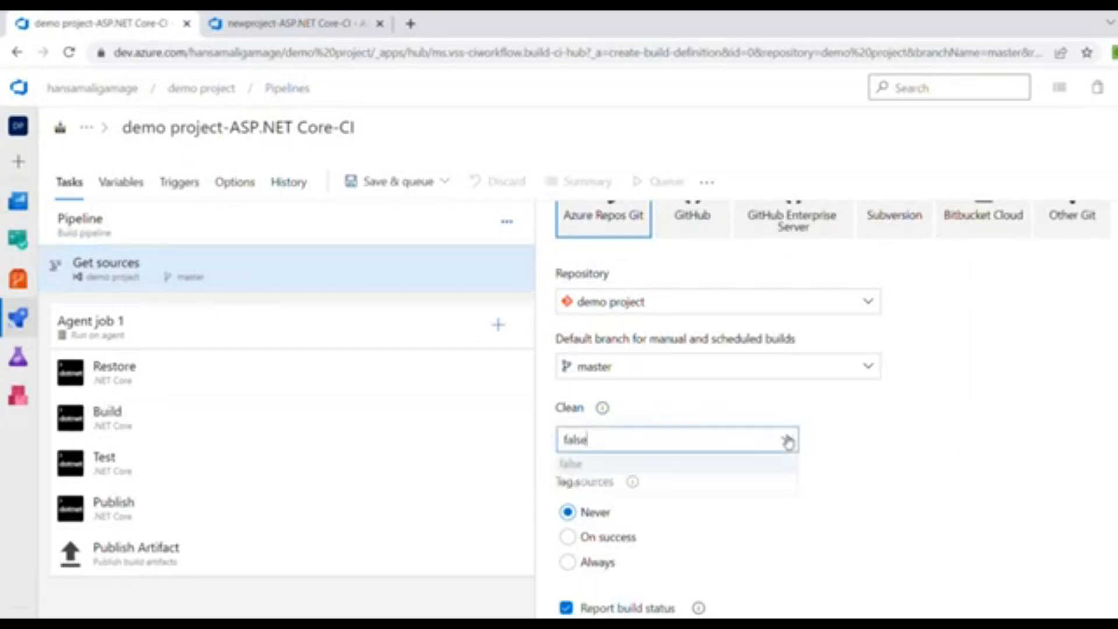
left_click(783, 484)
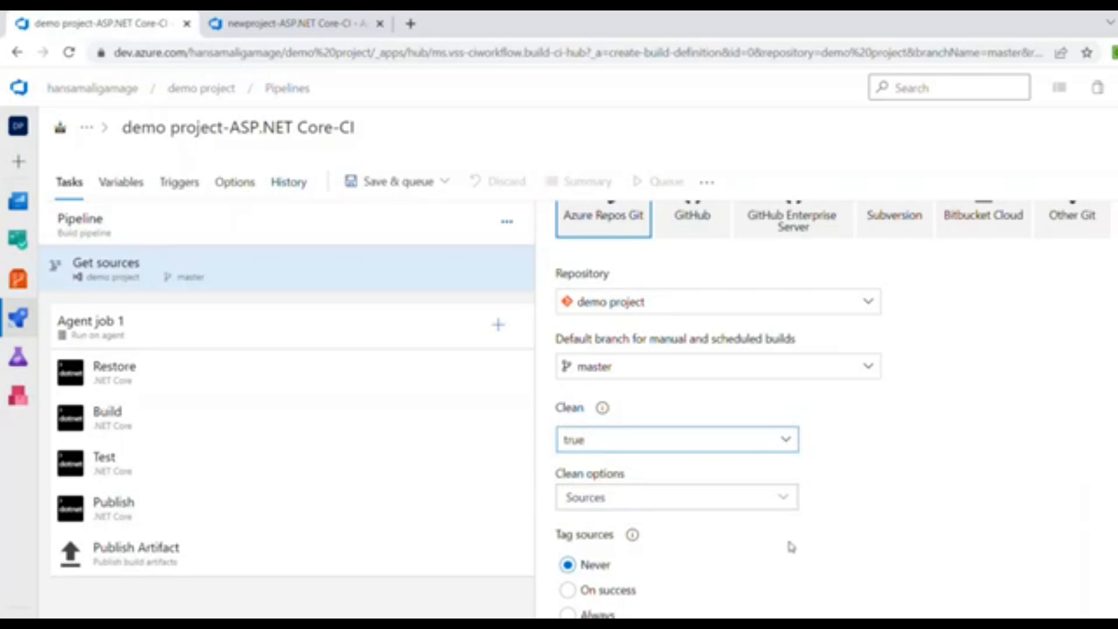
left_click(796, 556)
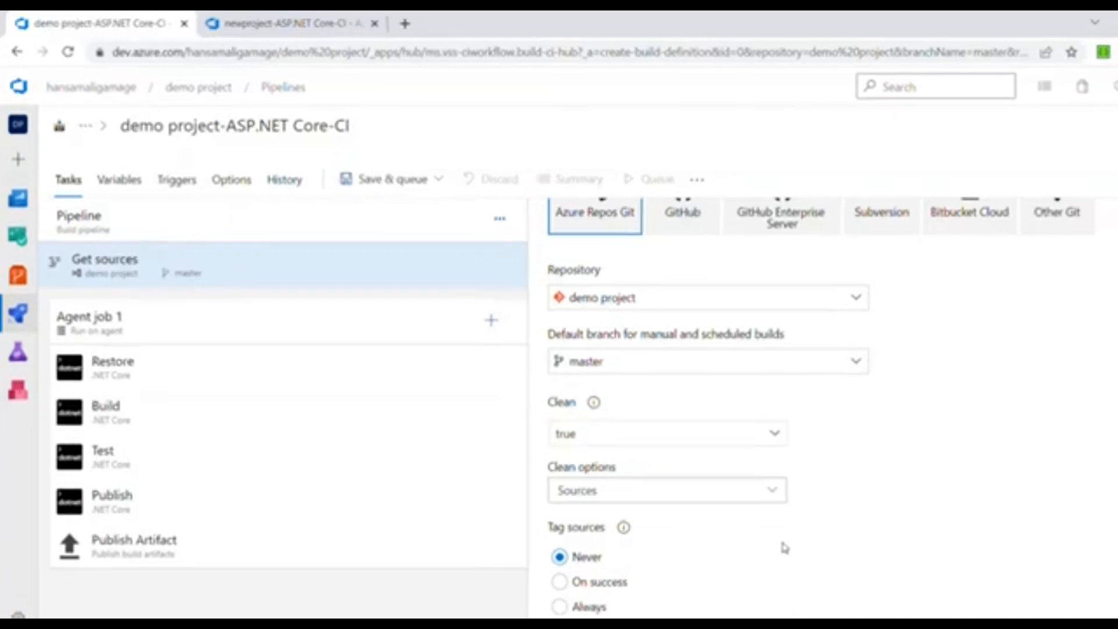
scroll(785, 548, "down", 1)
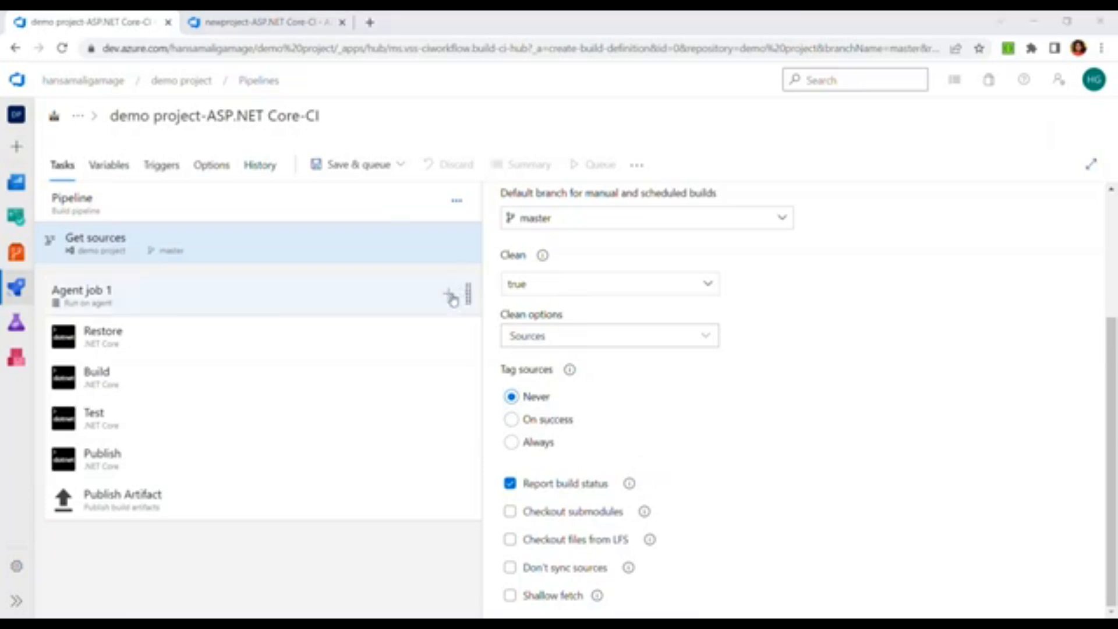
- Review the Agent job 1 settings, including agent selection, execution plan, dependencies and additional options
left_click(119, 301)
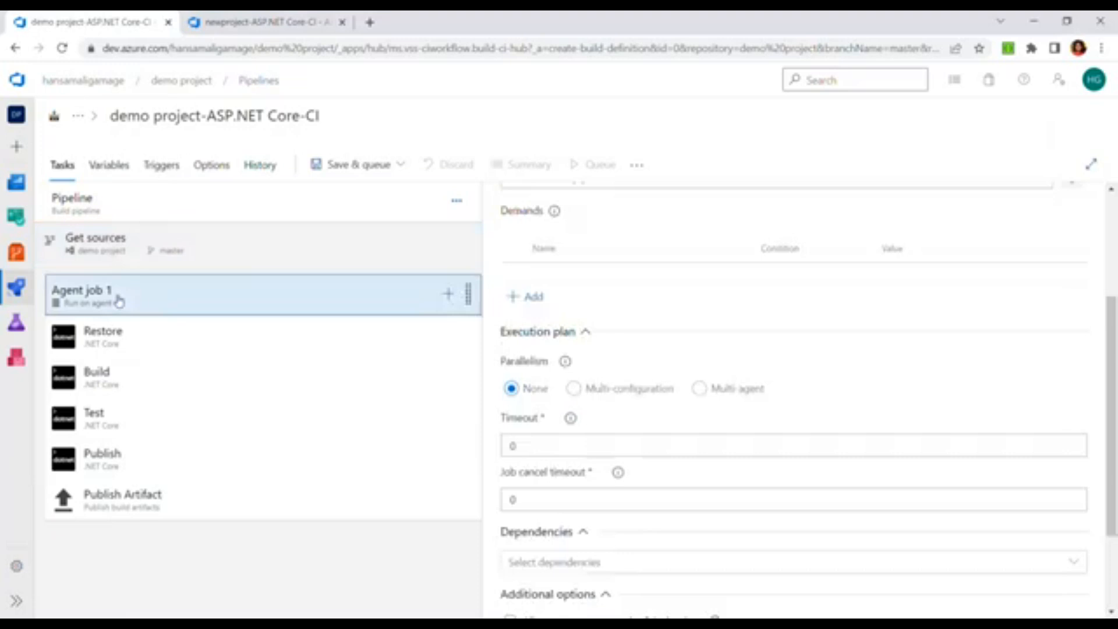
scroll(692, 345, "up", 3)
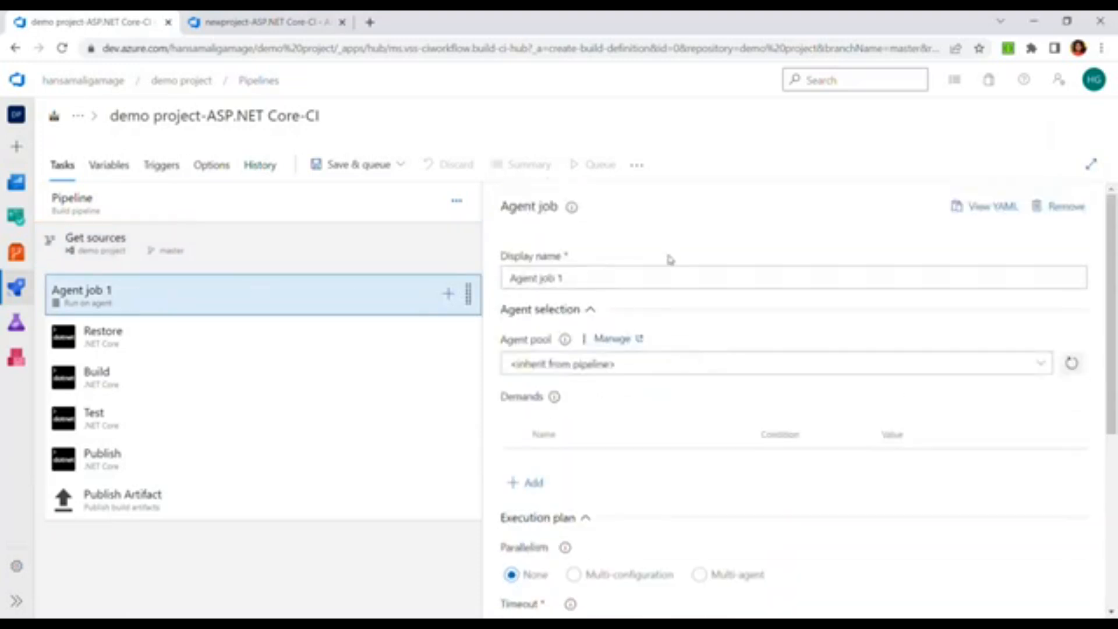
scroll(619, 389, "down", 5)
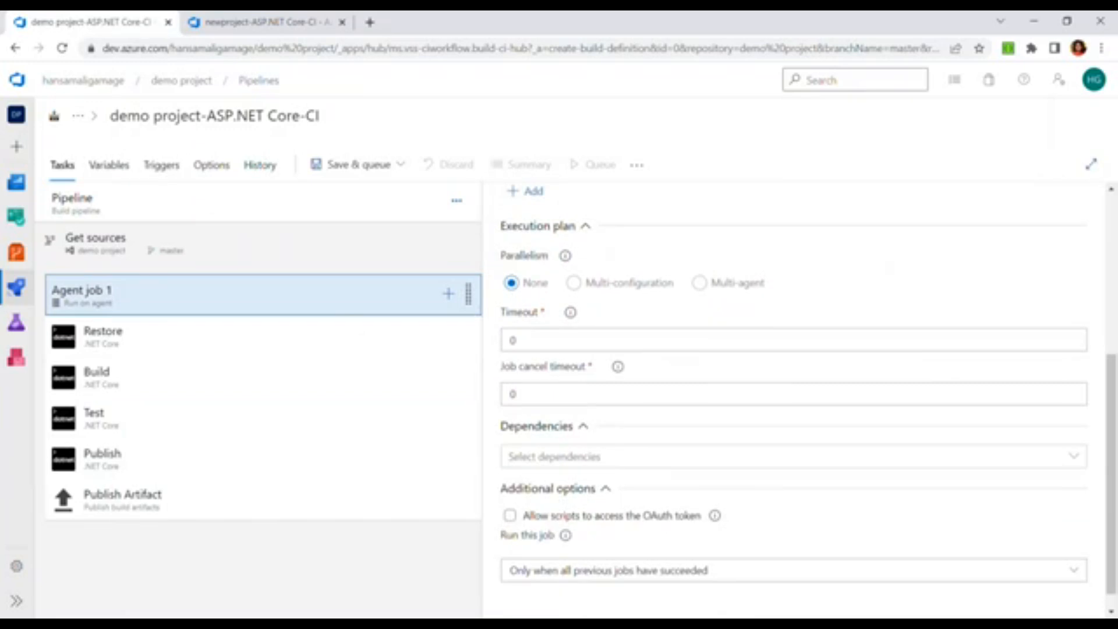
scroll(794, 396, "down", 1)
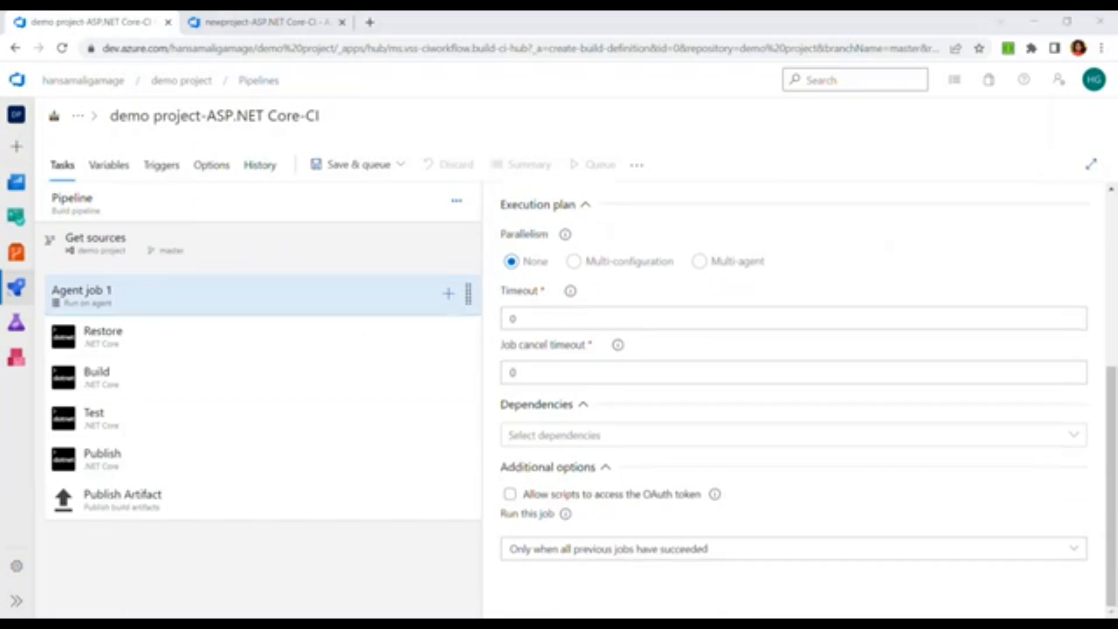
- Change the Restore task's display name to "dotnet restore" and check its feed settings
left_click(121, 350)
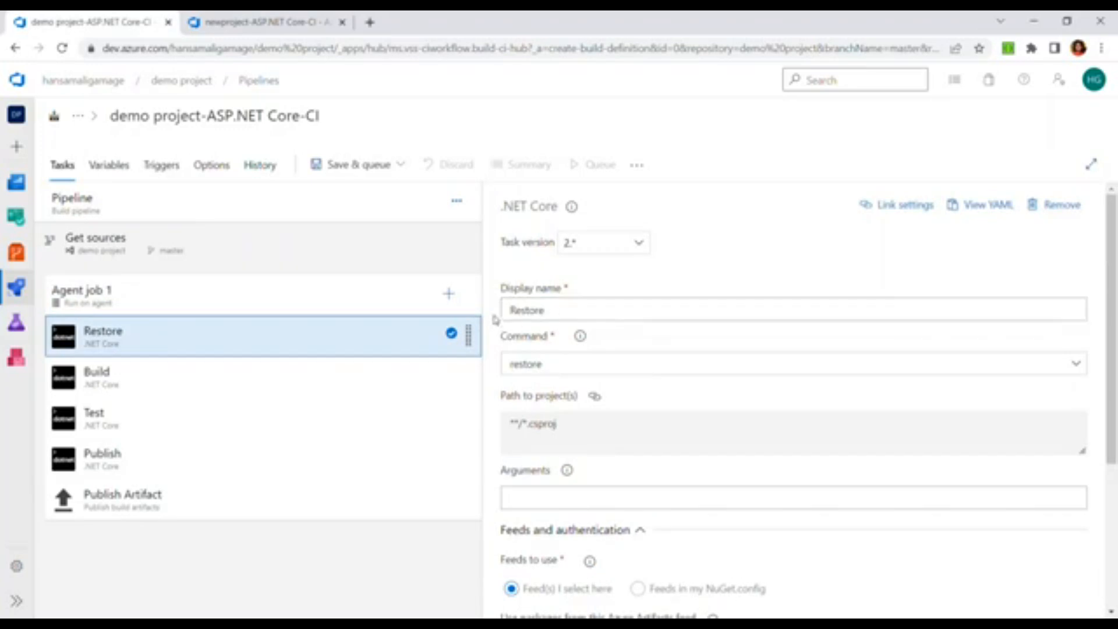
left_click(512, 310)
type("dotnet")
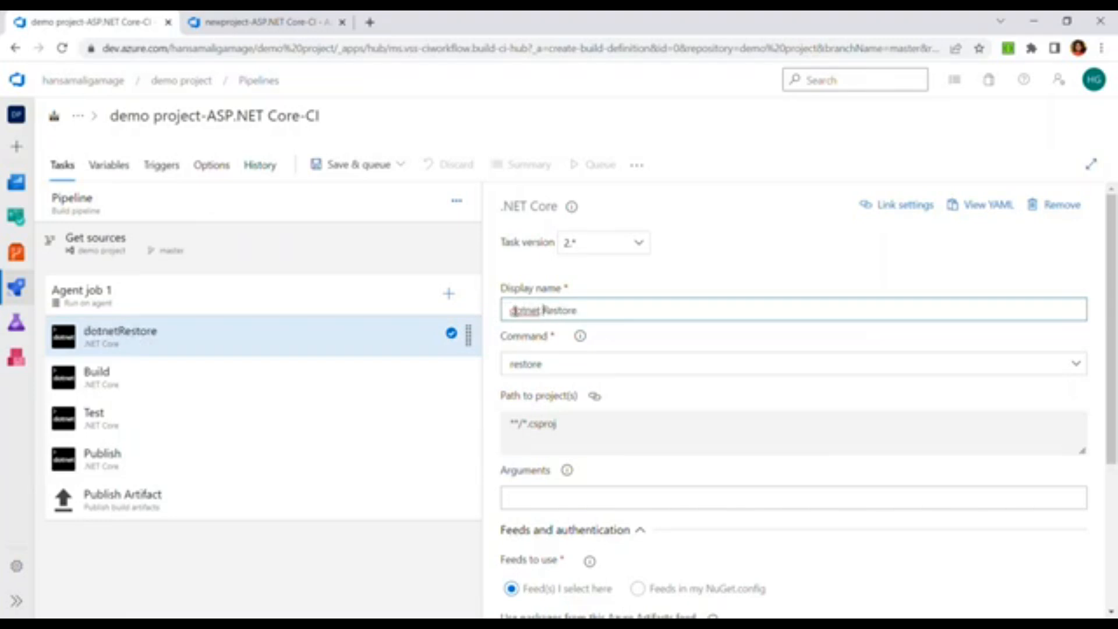
key("Delete")
type("r")
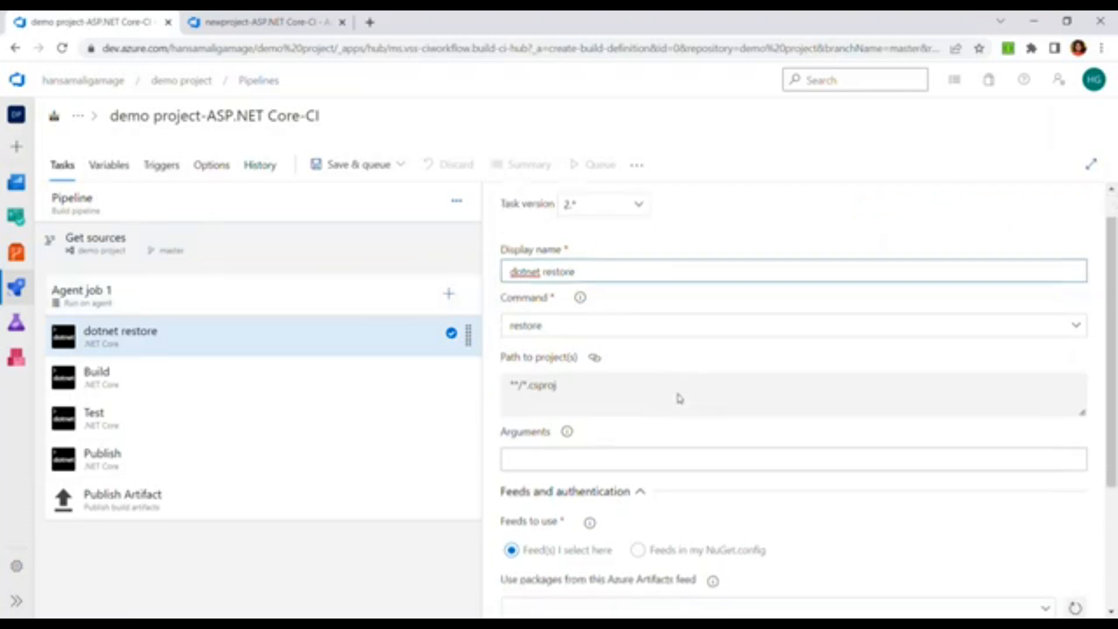
scroll(679, 396, "down", 4)
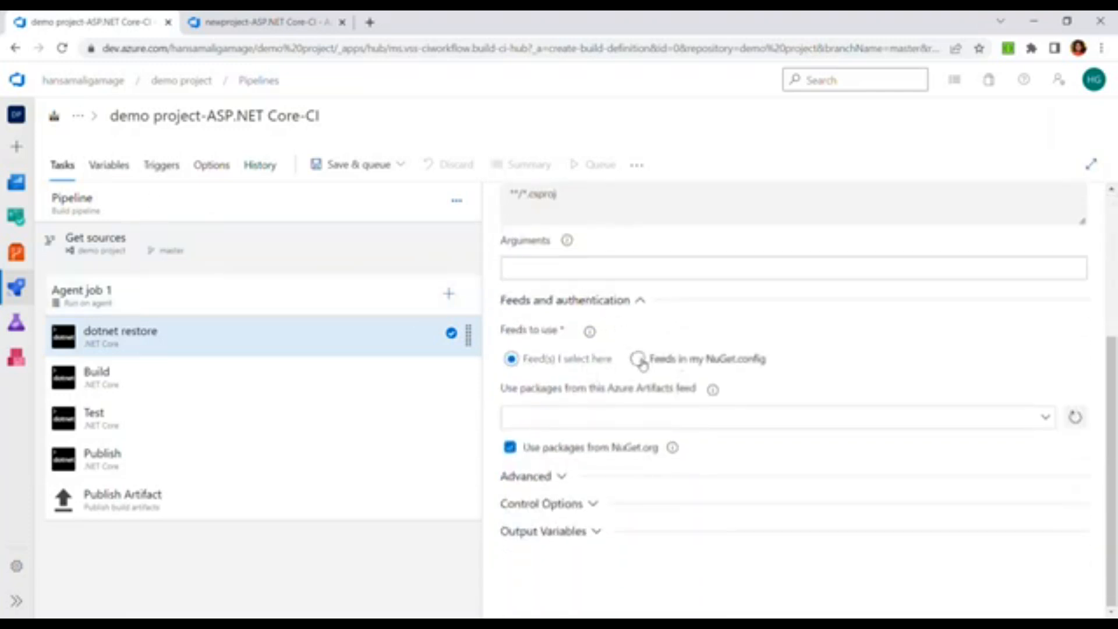
- Change the Build task's display name to "dotnet build"
left_click(116, 375)
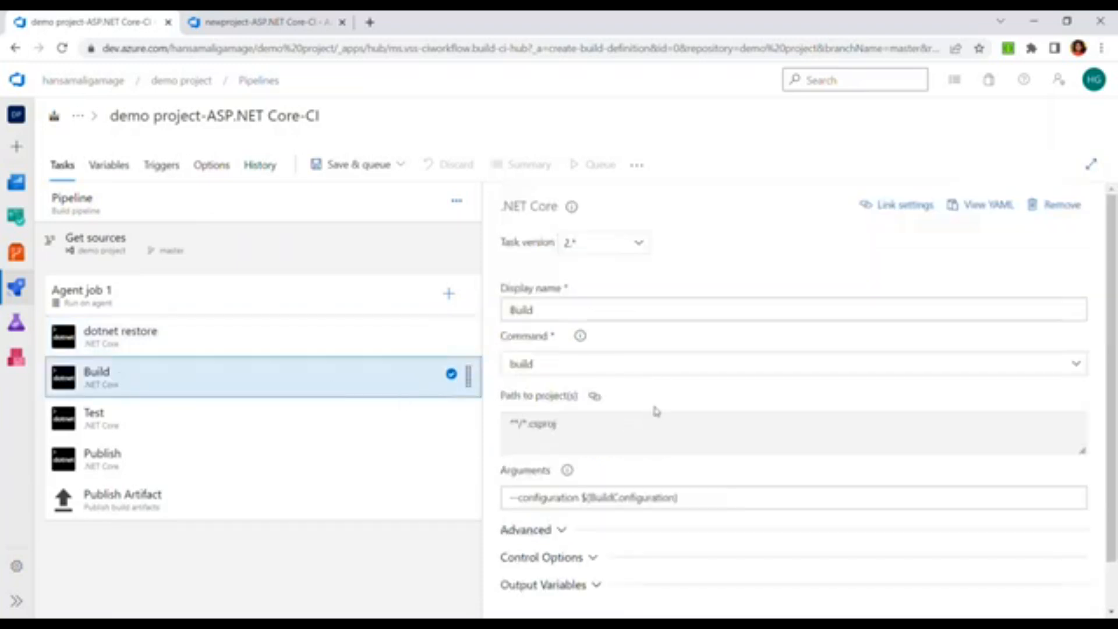
scroll(667, 333, "down", 1)
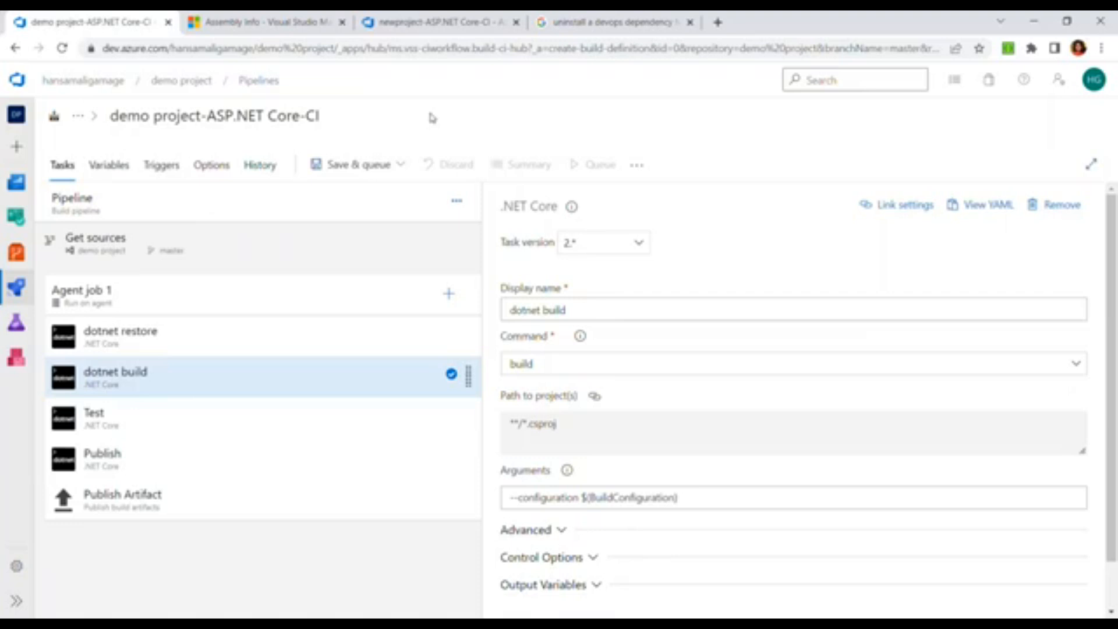
- Start adding a task to Agent job 1 and search the available tasks for "assembly"
left_click(449, 294)
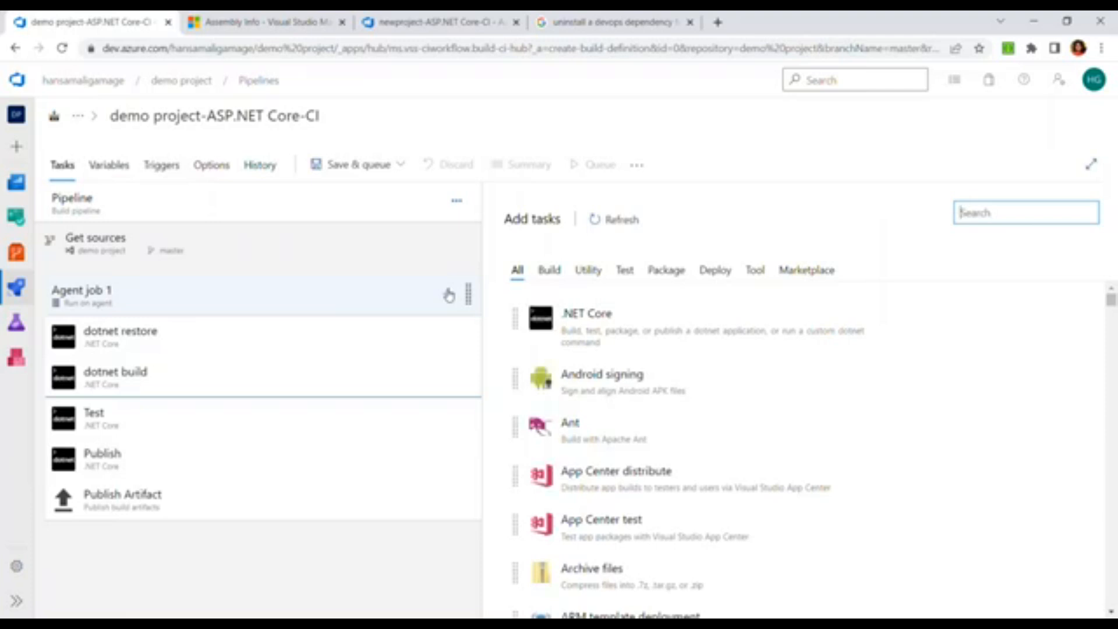
mouse_move(697, 328)
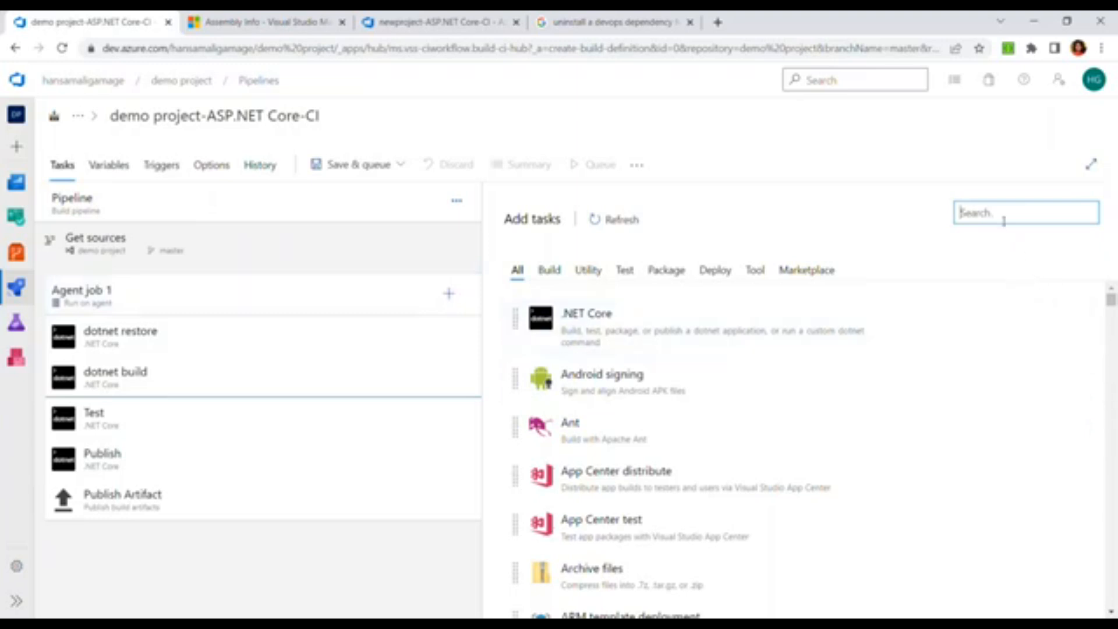
type("assembly")
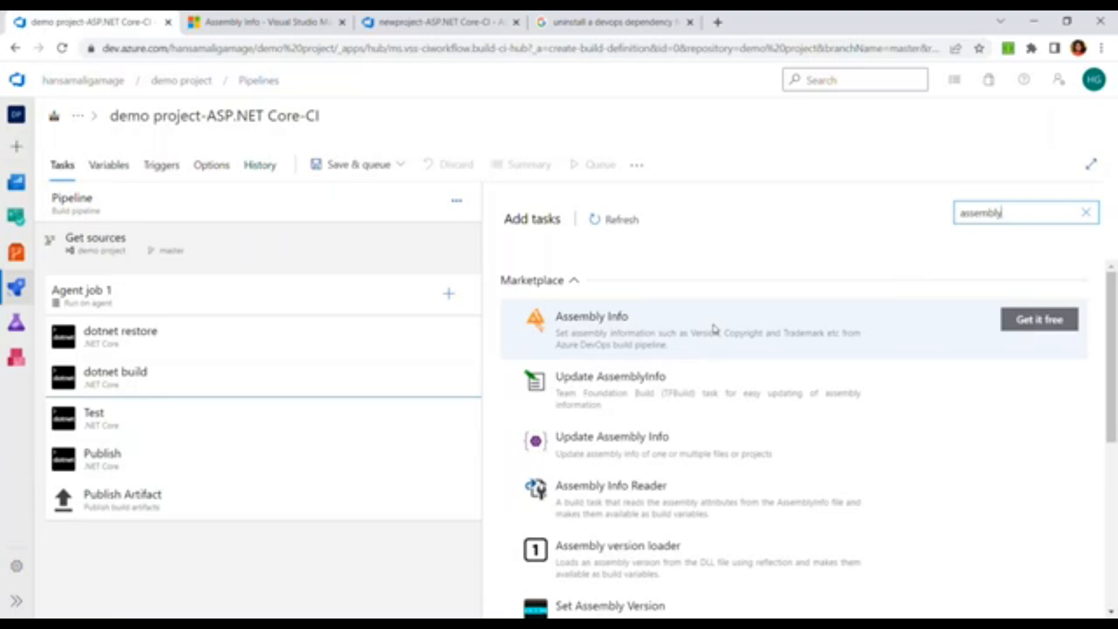
- Get the free Assembly Info extension from the Visual Studio Marketplace and install it in the preselected Azure DevOps organization
left_click(1032, 331)
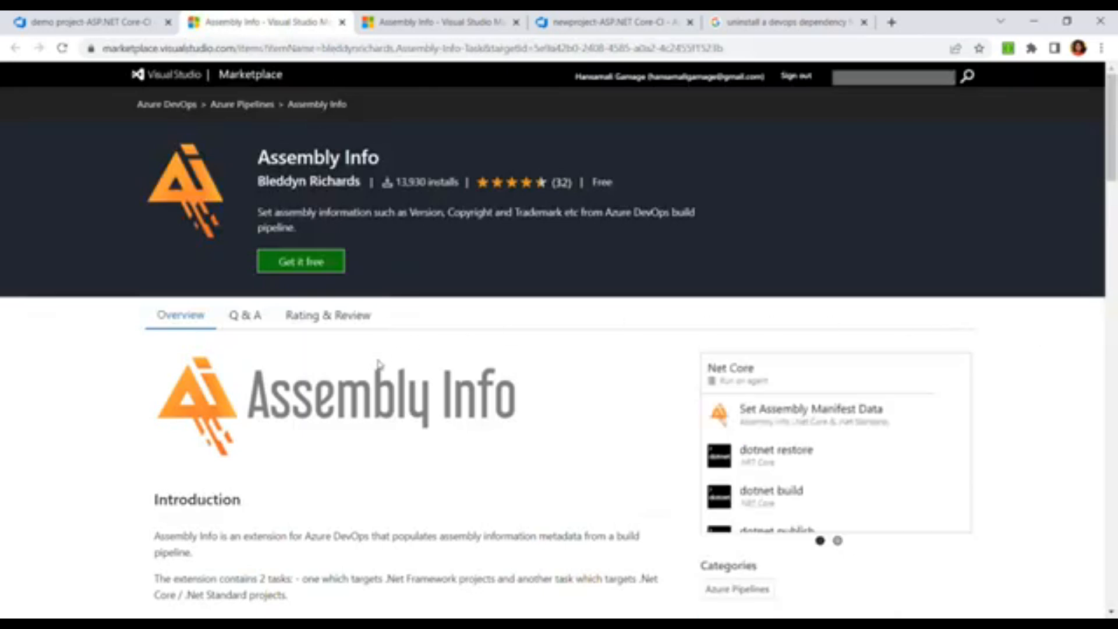
left_click(312, 264)
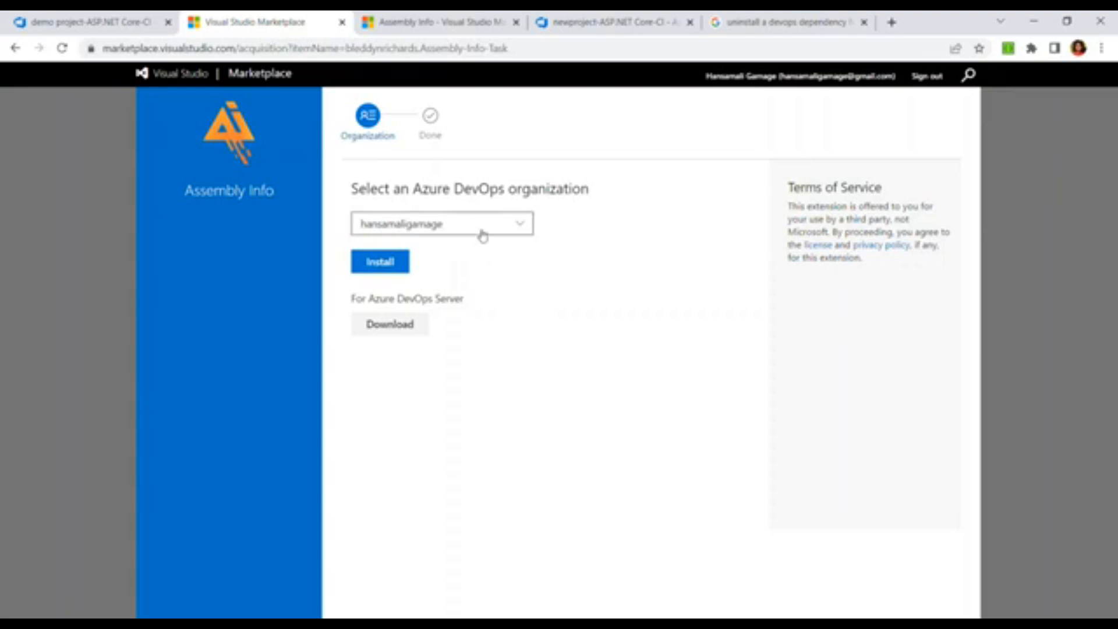
left_click(395, 268)
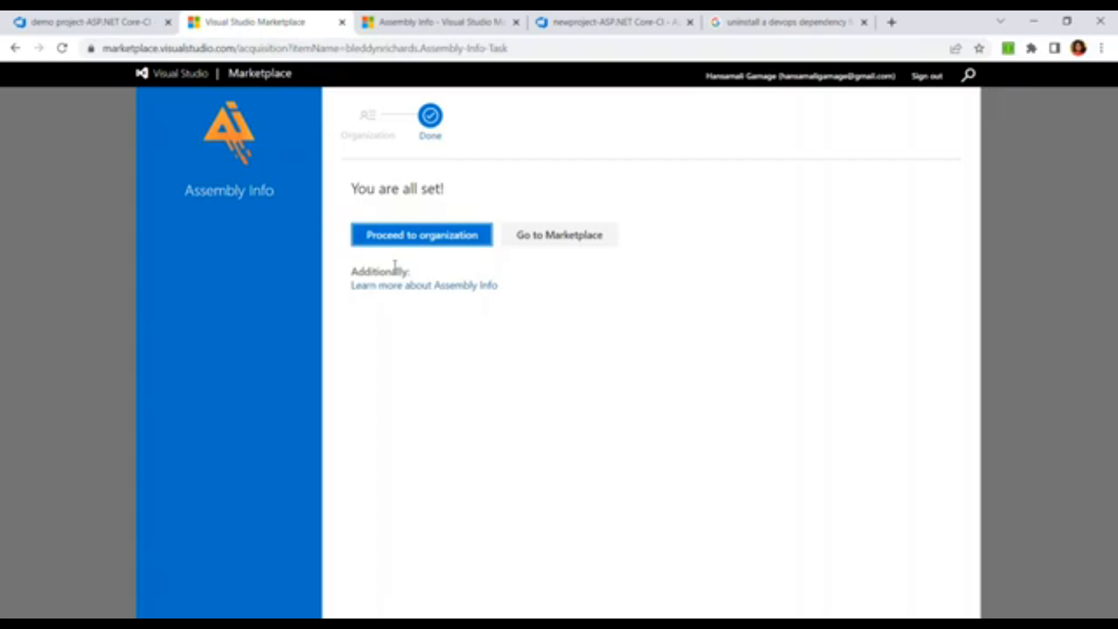
- Return to the demo project-ASP.NET Core-CI pipeline, save it in the root folder and reload its editor
left_click(434, 239)
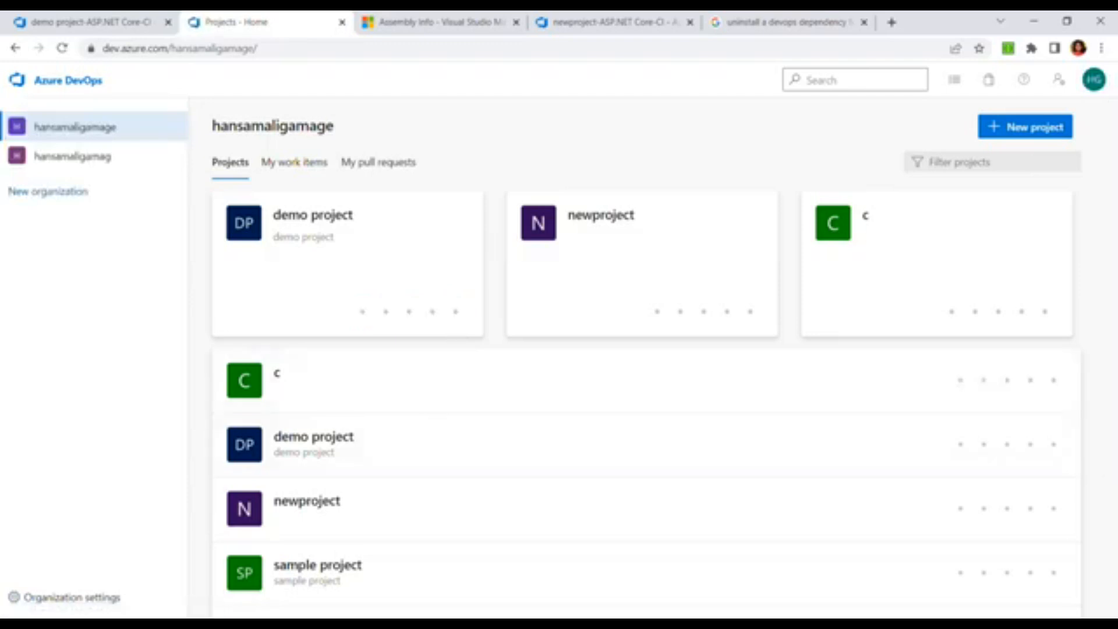
left_click(88, 22)
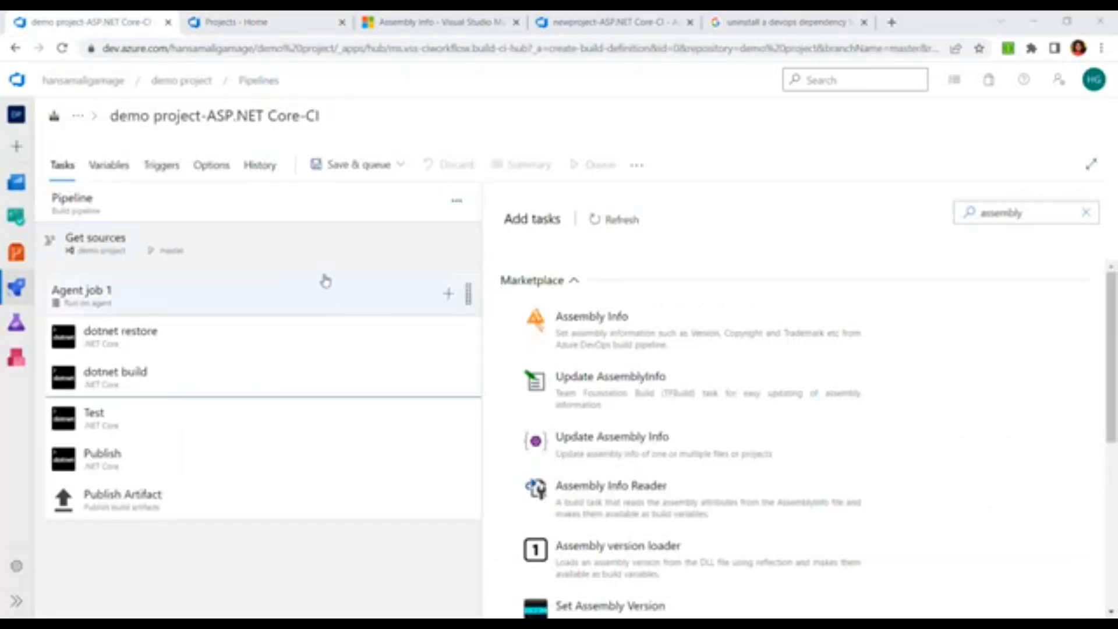
left_click(341, 168)
left_click(337, 218)
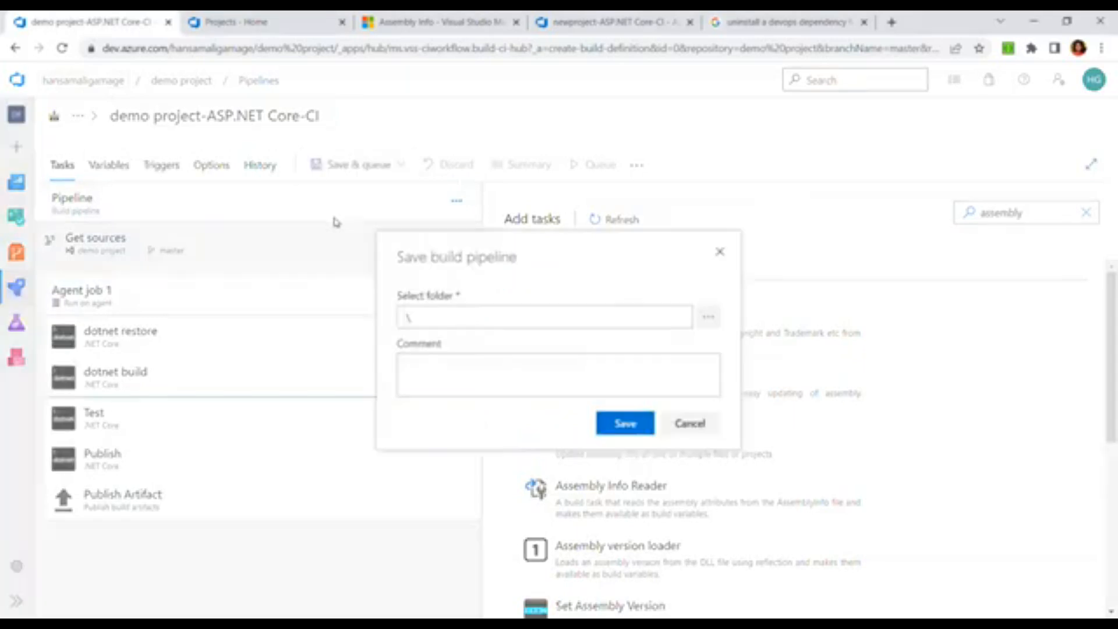
left_click(631, 430)
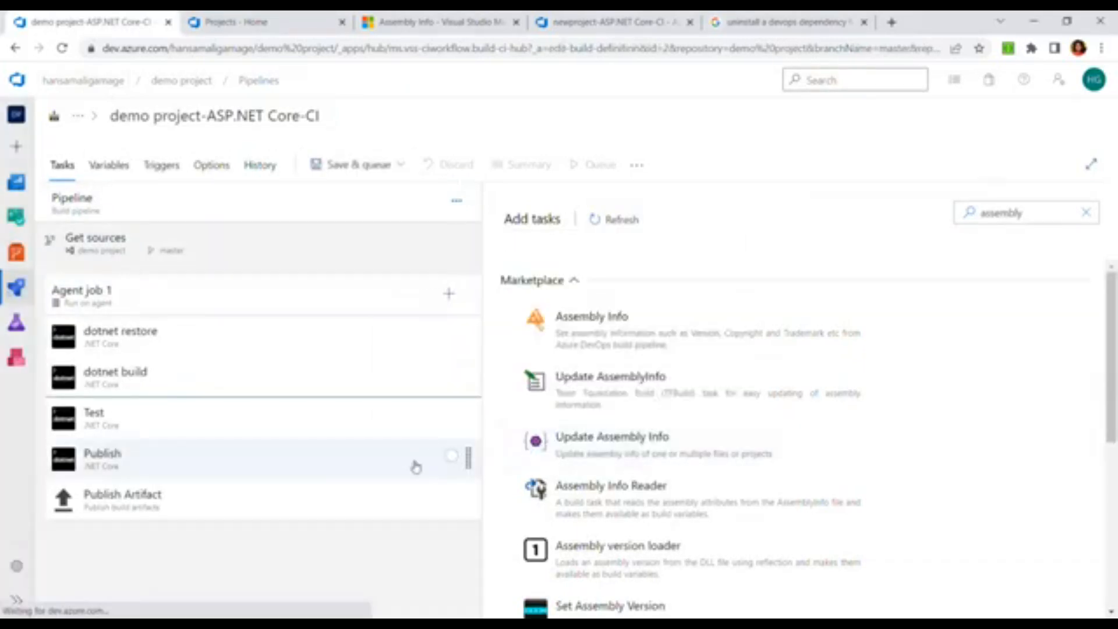
left_click(62, 49)
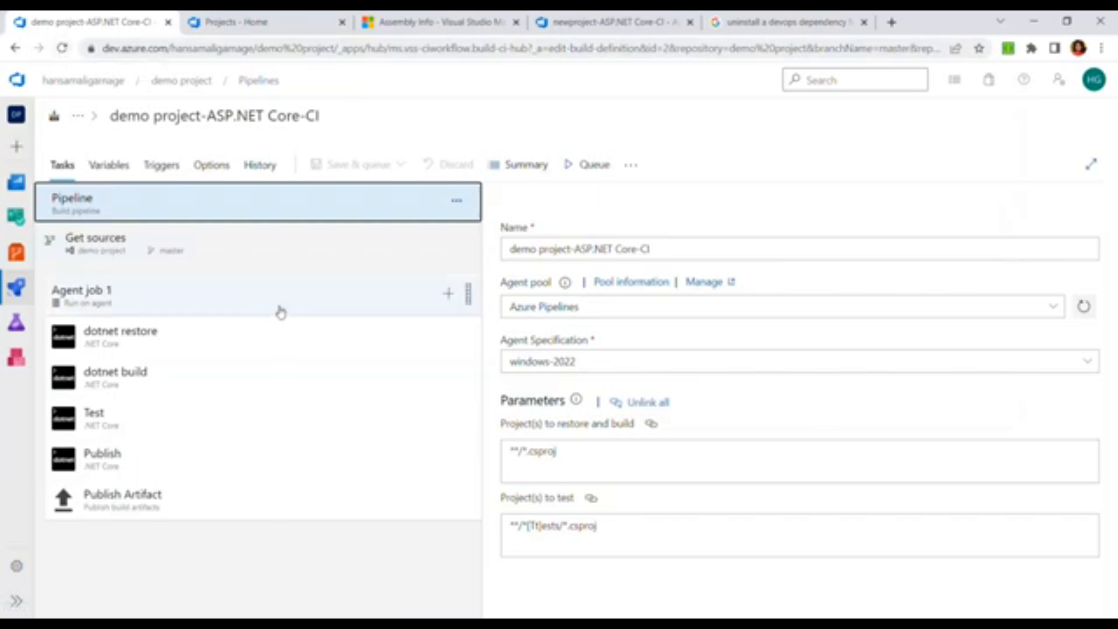
- Add the Assembly Info (.Net Core & .Net Standard) task to Agent job 1 and move it ahead of dotnet restore
left_click(449, 292)
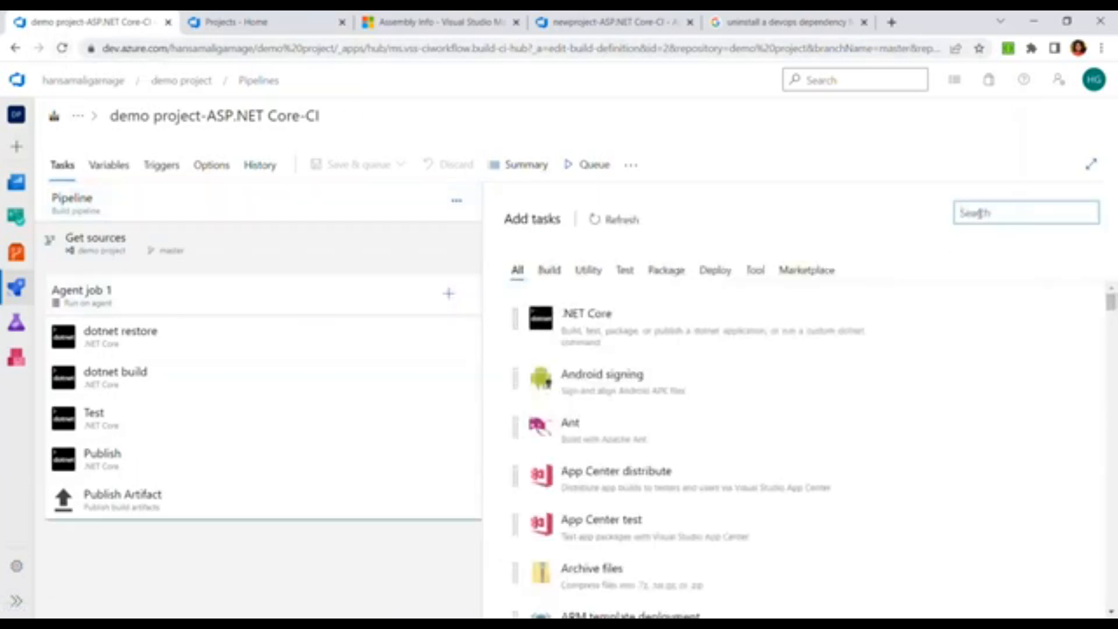
type("asse")
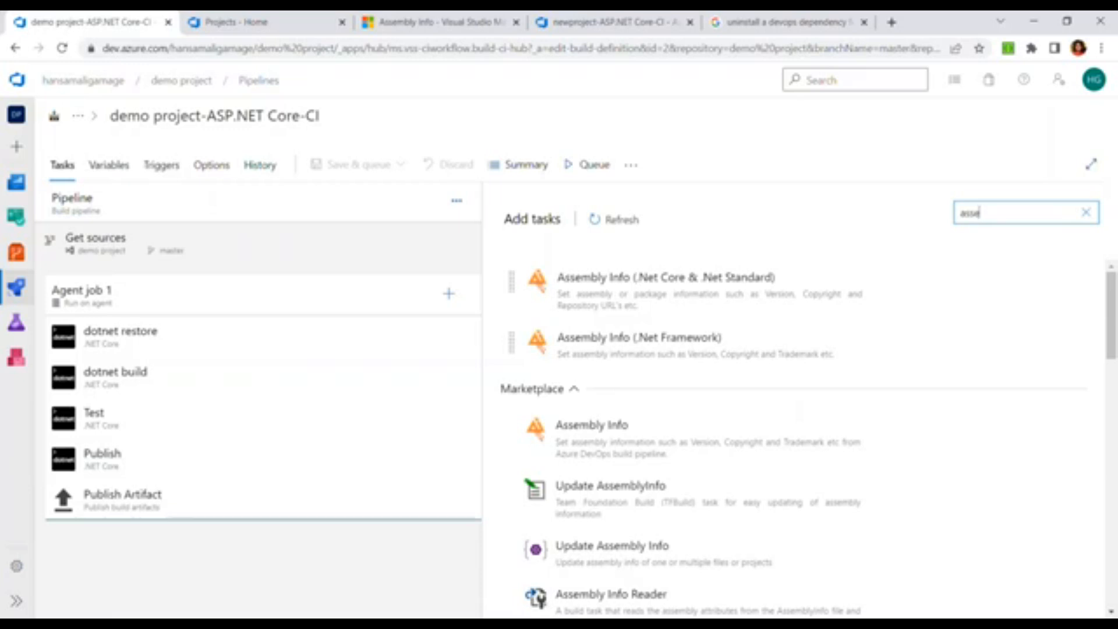
mouse_move(771, 320)
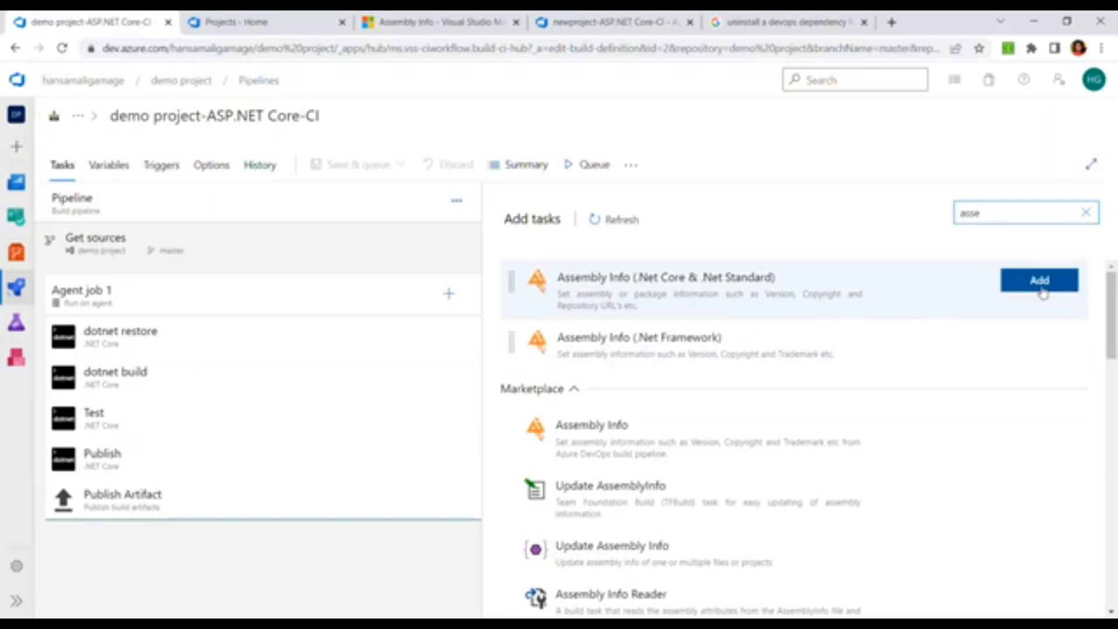
left_click(1040, 280)
left_click(137, 531)
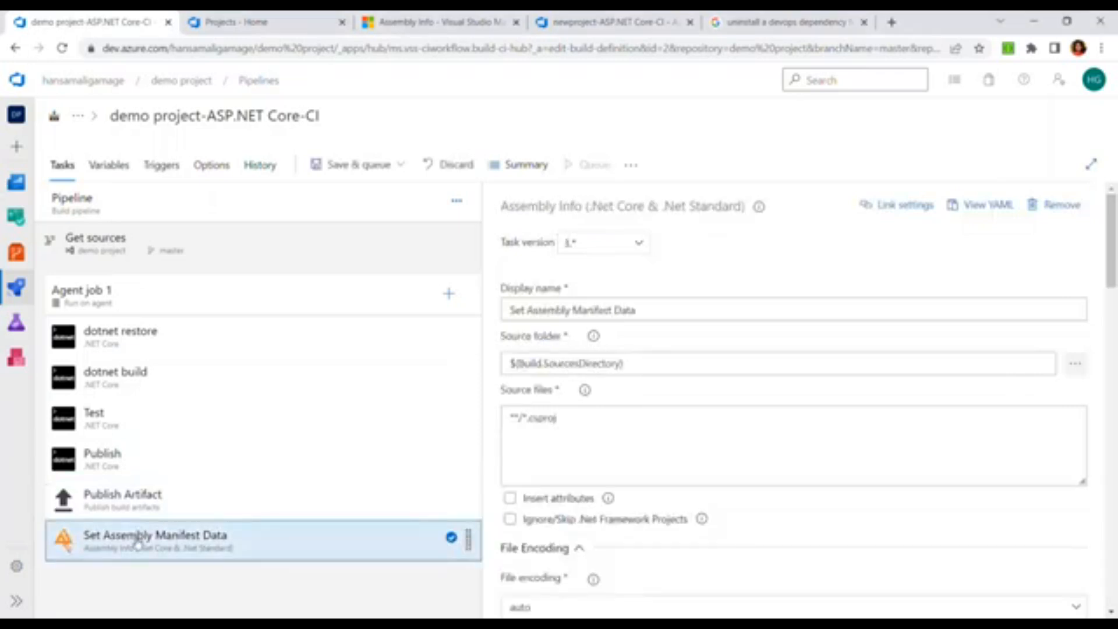
left_click_drag(138, 546, 164, 335)
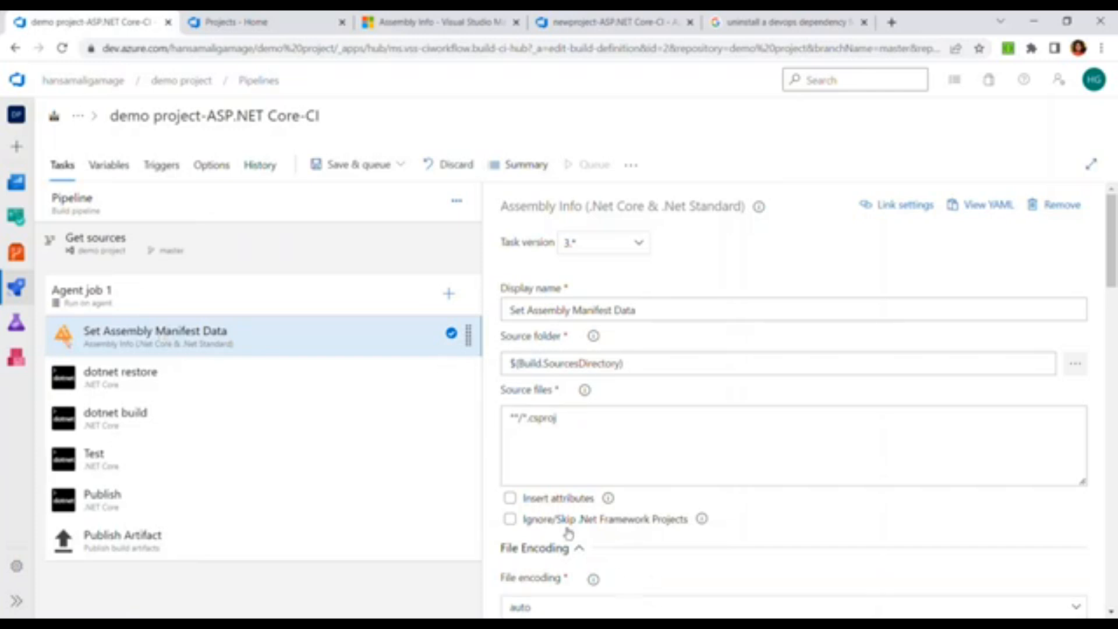
- Enable Insert attributes for the Set Assembly Manifest Data task and set its assembly version to $(Build.BuildNumber)
left_click(510, 498)
scroll(591, 402, "down", 3)
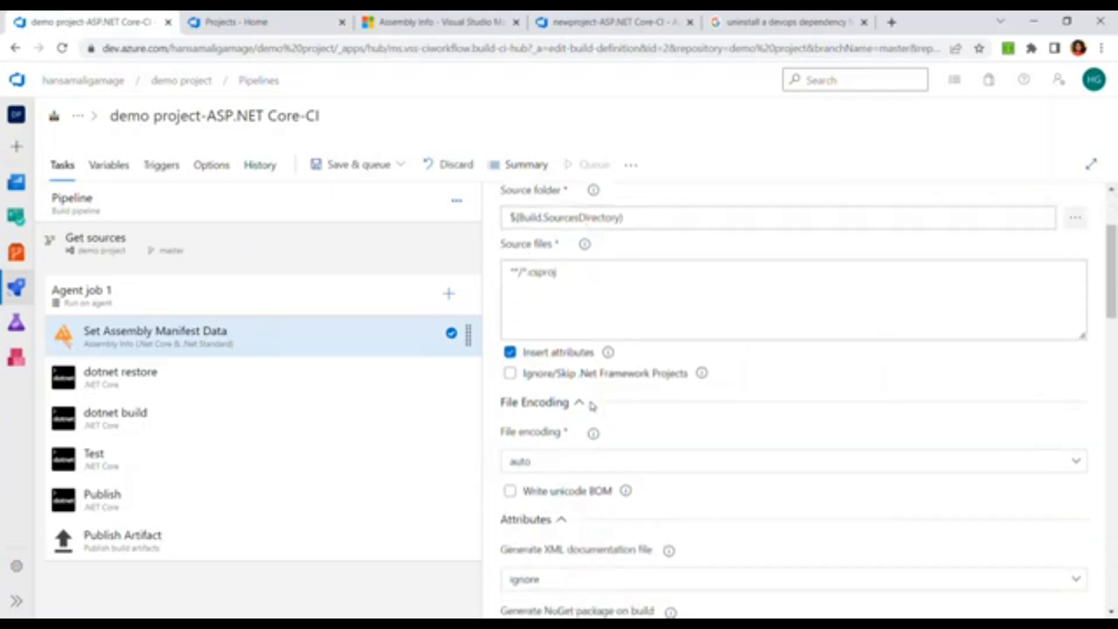
scroll(642, 409, "down", 3)
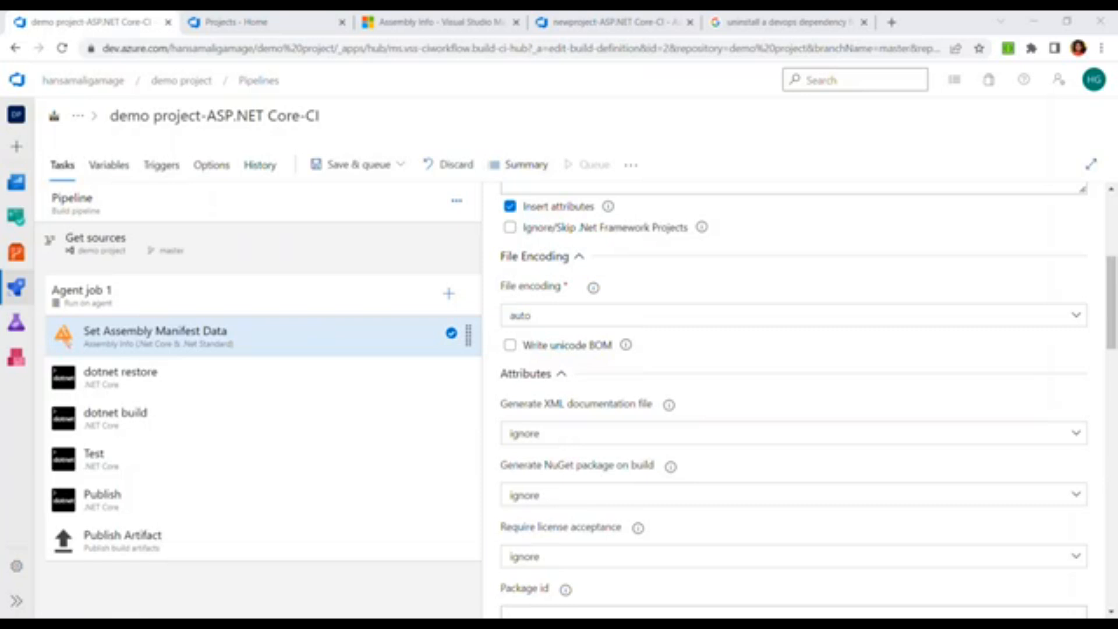
scroll(600, 500, "down", 3)
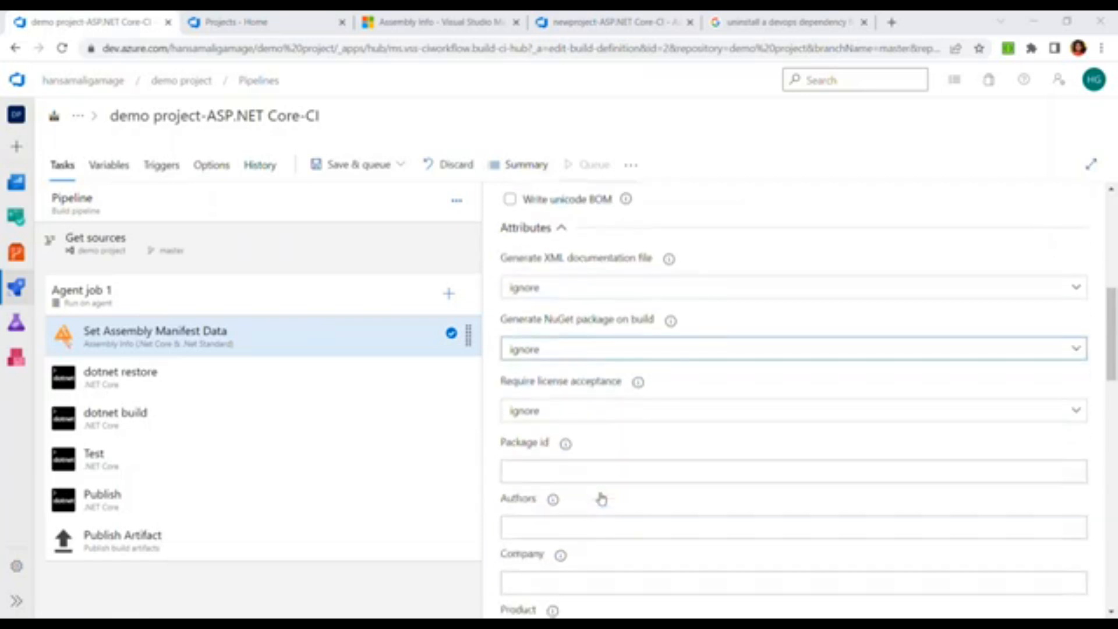
scroll(601, 500, "down", 3)
scroll(602, 498, "down", 6)
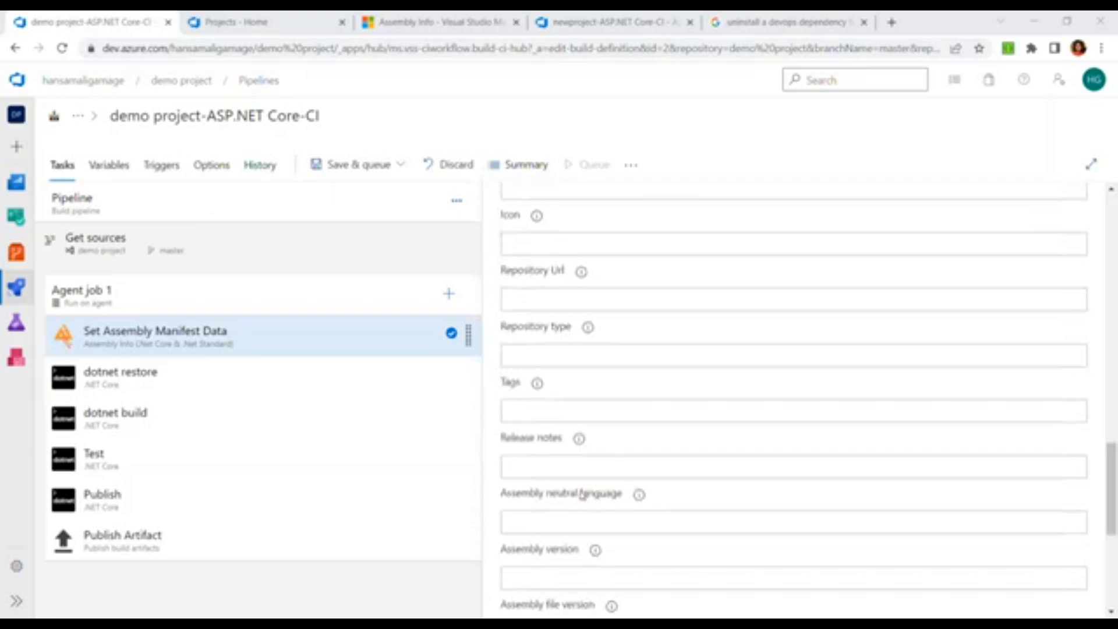
left_click(548, 572)
type("$(Build.BuildNumber)")
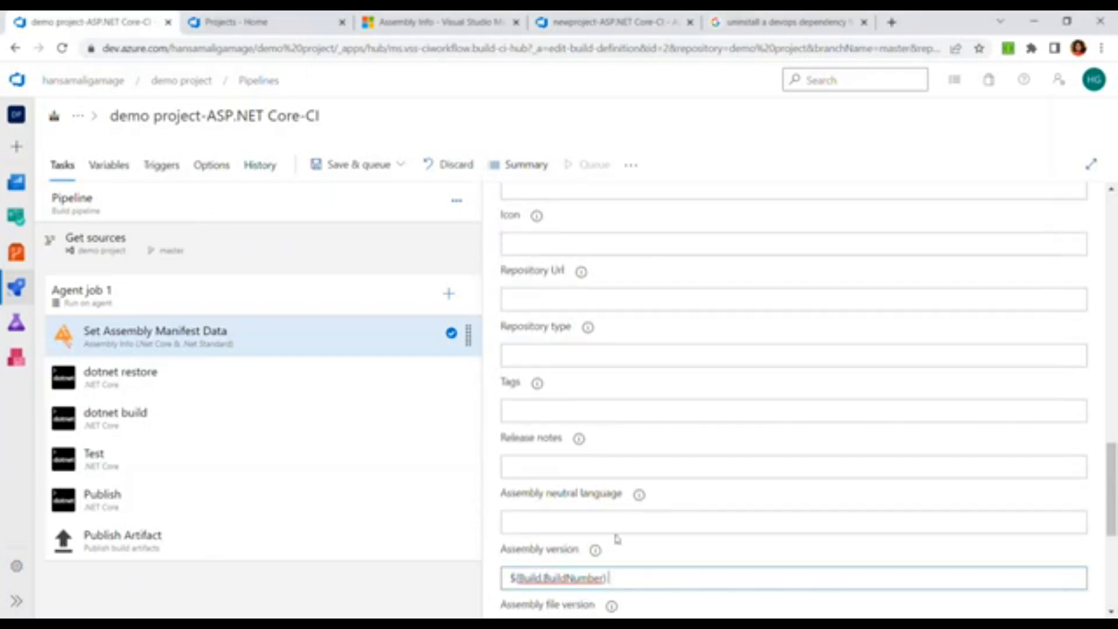
- Set the assembly file version and package version of the Set Assembly Manifest Data task to $(Build.BuildNumber)
scroll(617, 538, "down", 4)
left_click(564, 409)
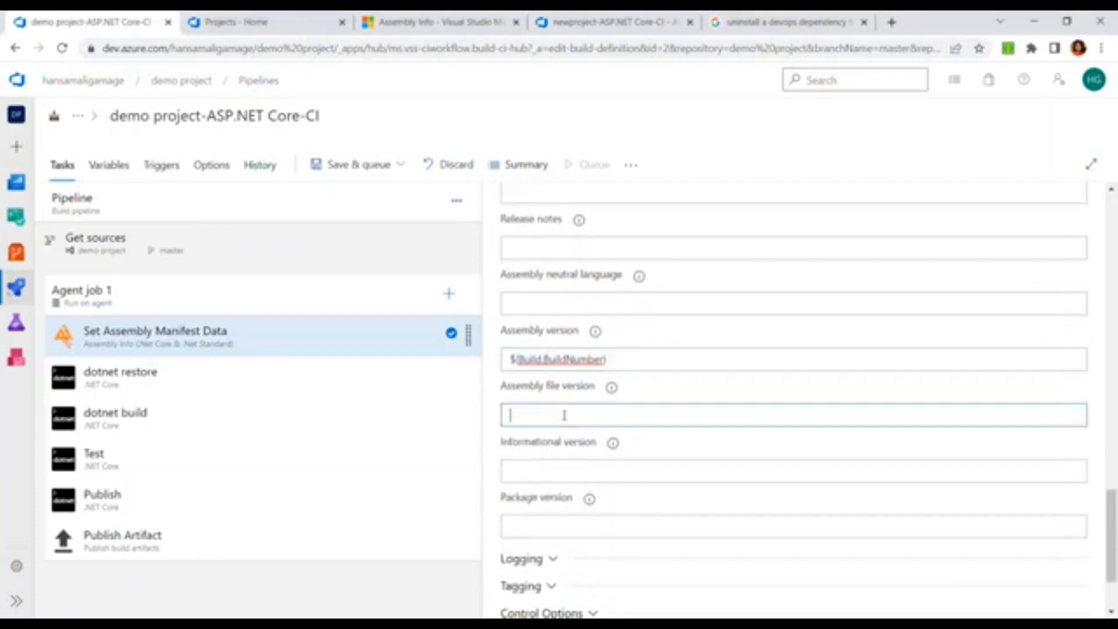
type("$(Build.BuildNumber)")
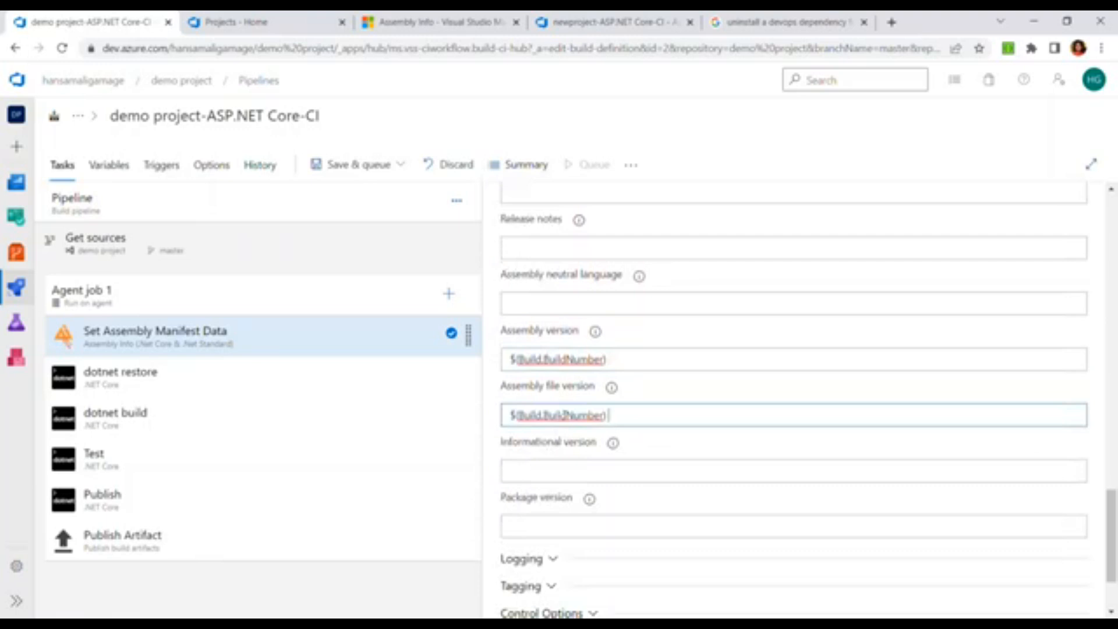
scroll(536, 472, "down", 1)
left_click(541, 456)
type("$(Build.BuildNumber)")
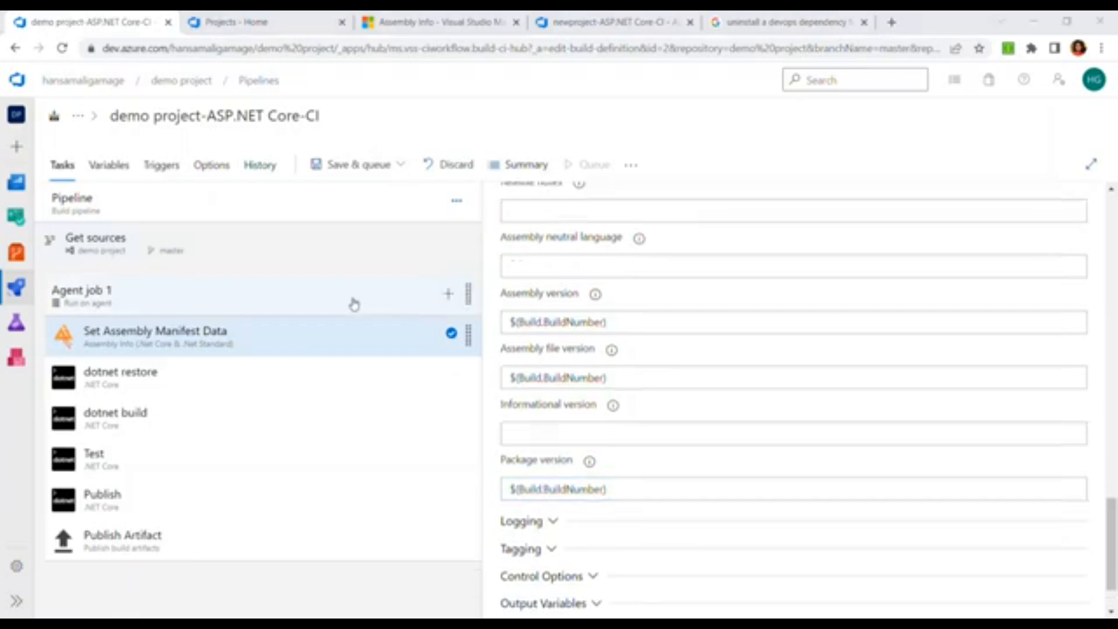
- Check the dotnet build task's project path and remove the Test task from Agent job 1
left_click(199, 344)
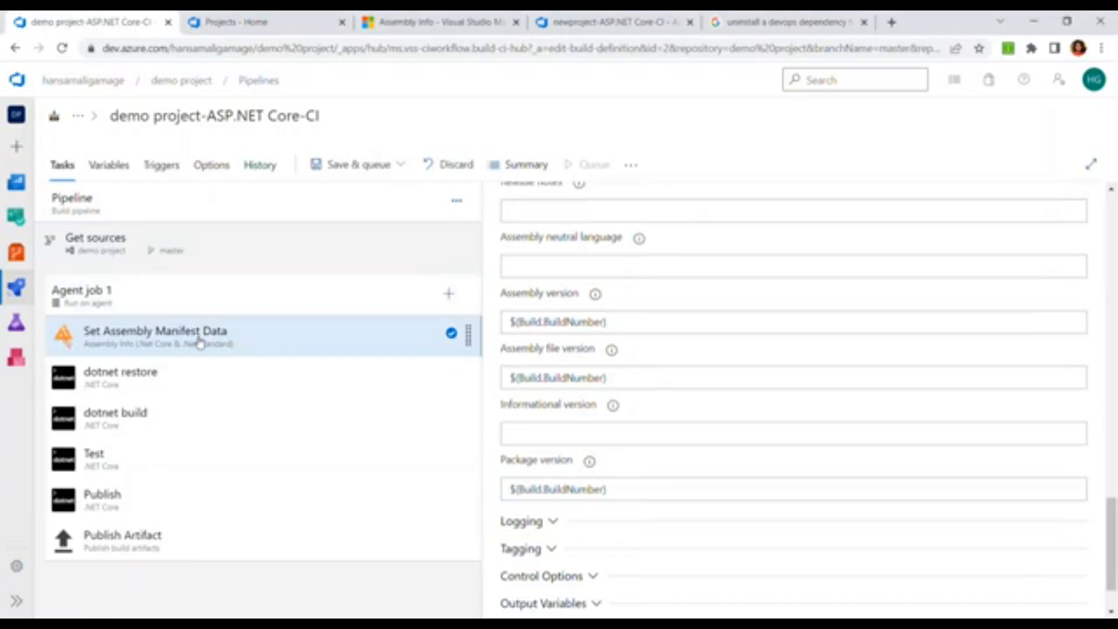
left_click(112, 392)
left_click(115, 430)
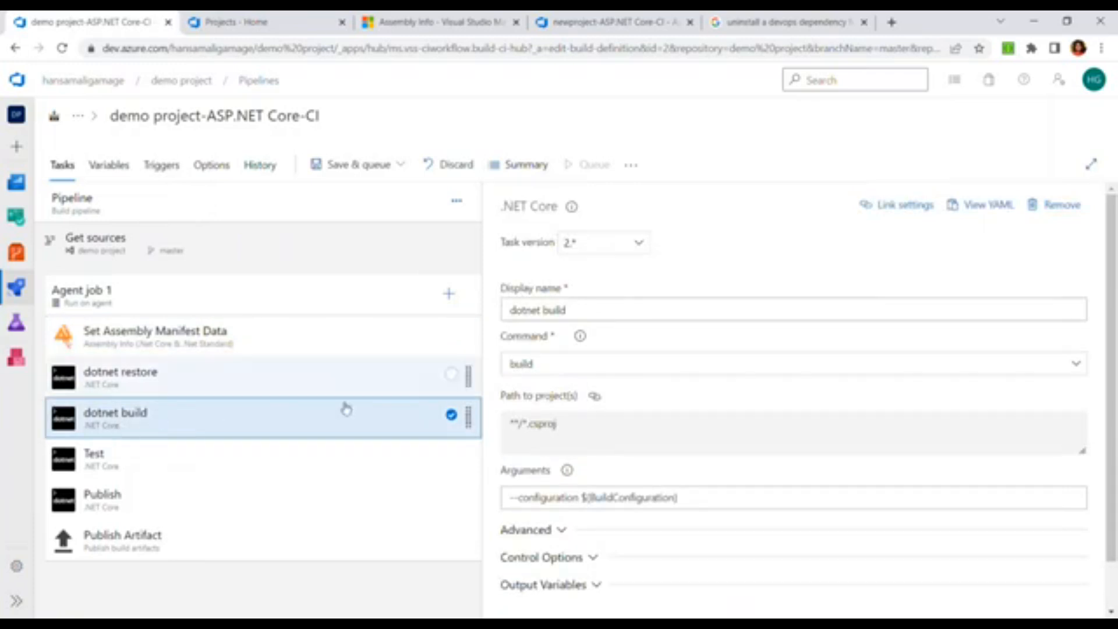
double_click(540, 429)
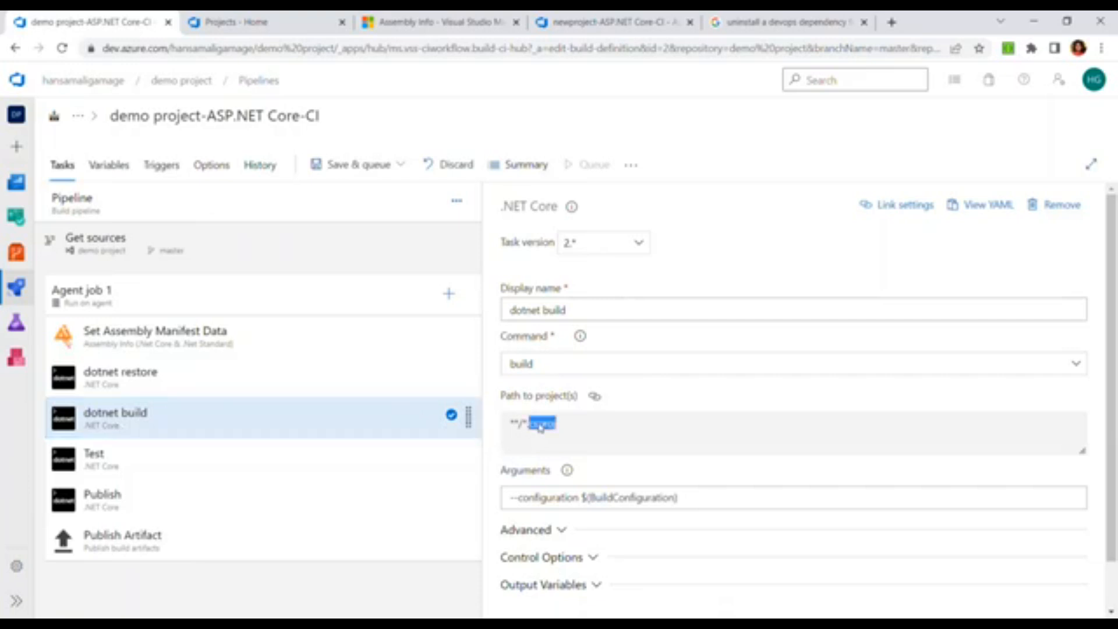
left_click(89, 470)
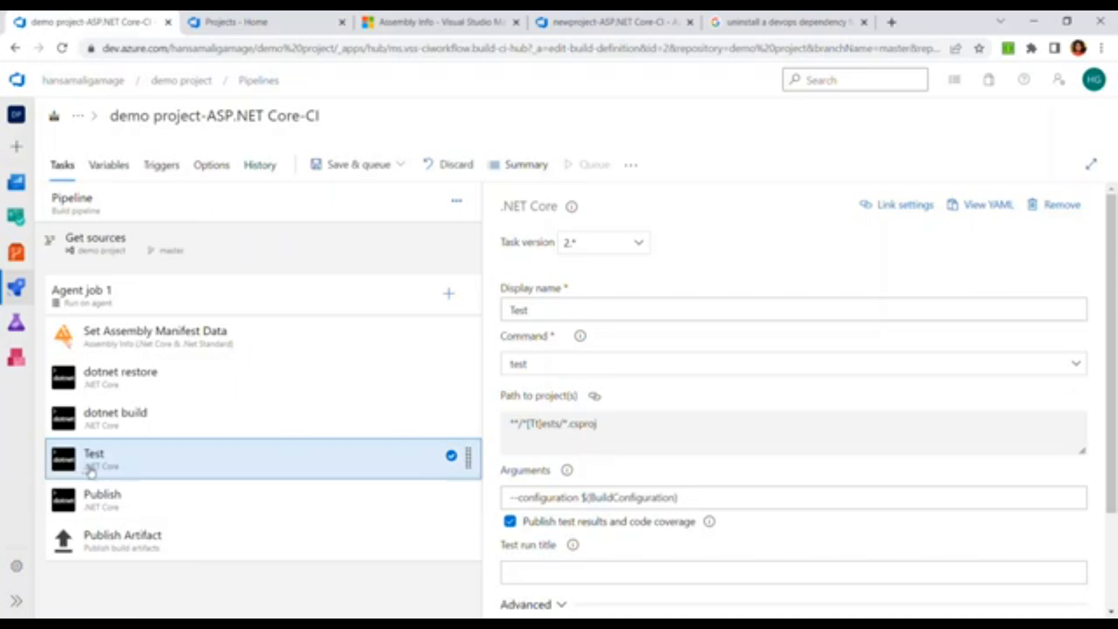
left_click(1045, 208)
- Change the Publish task's display name to "dotnet publish"
left_click(168, 466)
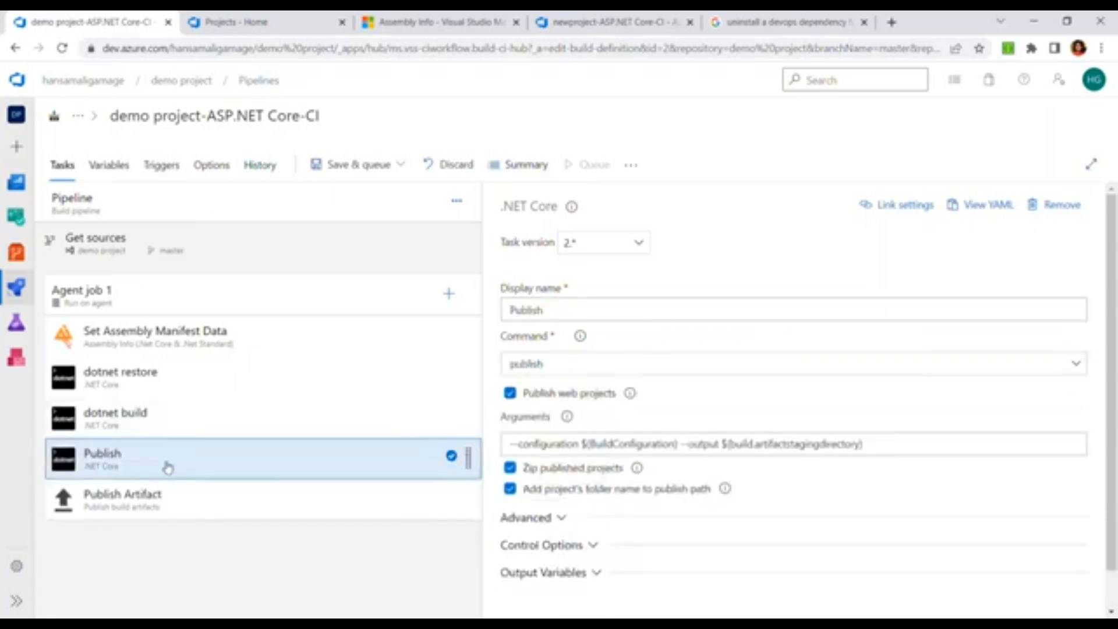
left_click(512, 305)
type("dotnet")
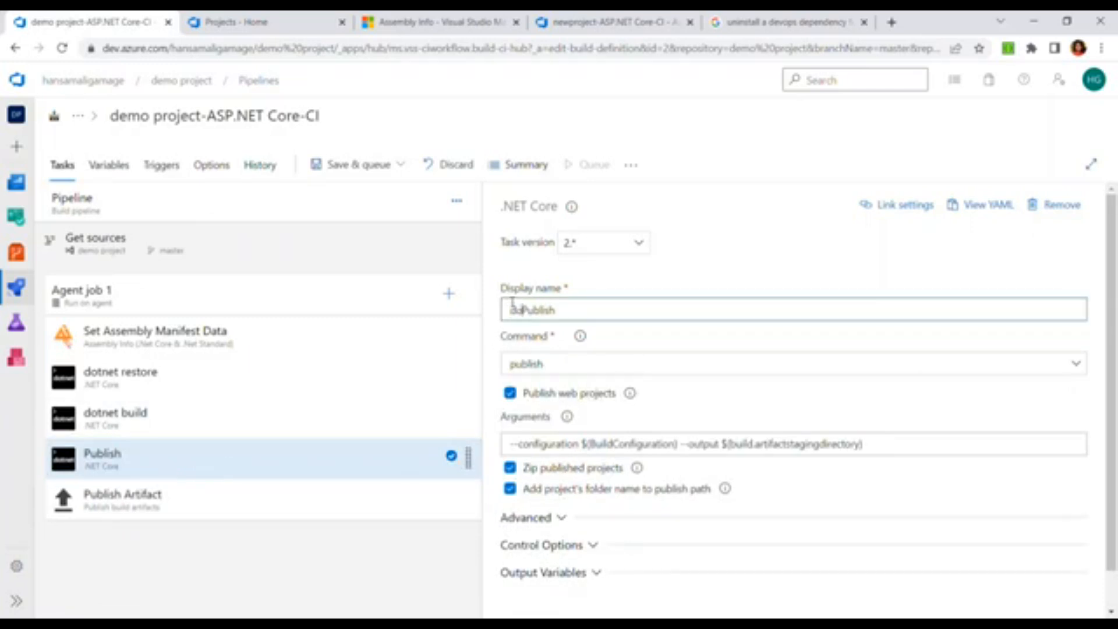
key("Delete")
type("p")
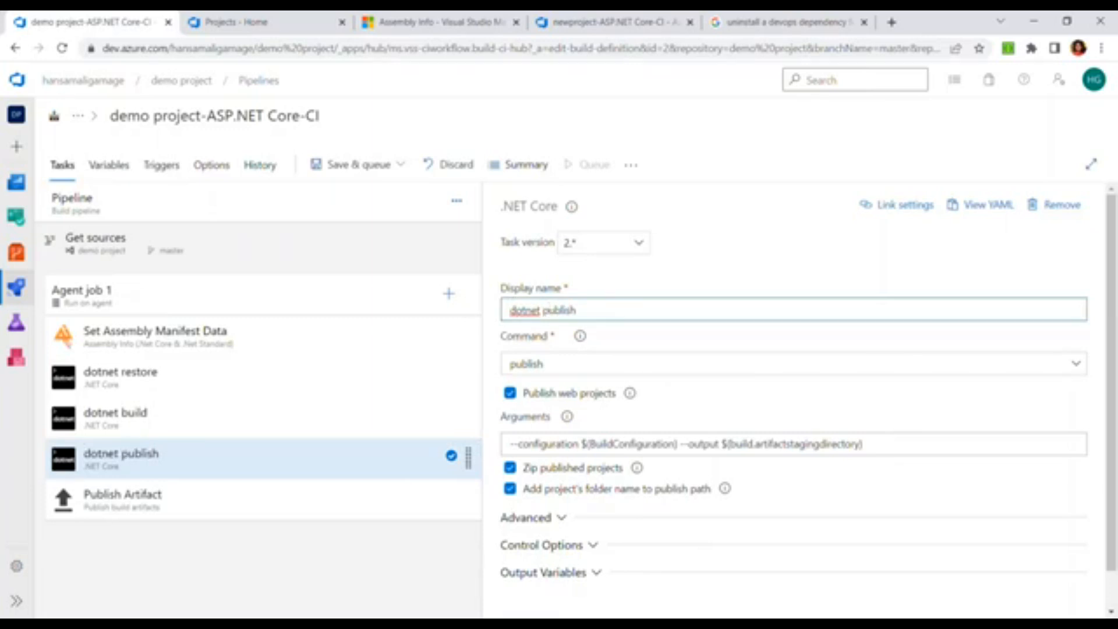
left_click(674, 403)
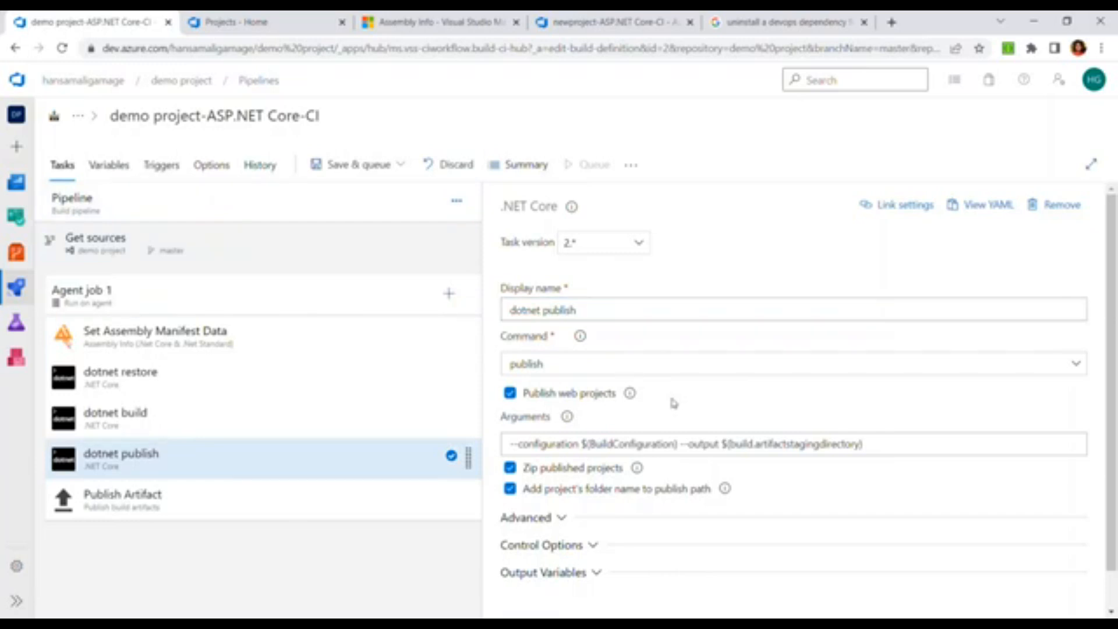
key("alt+Tab")
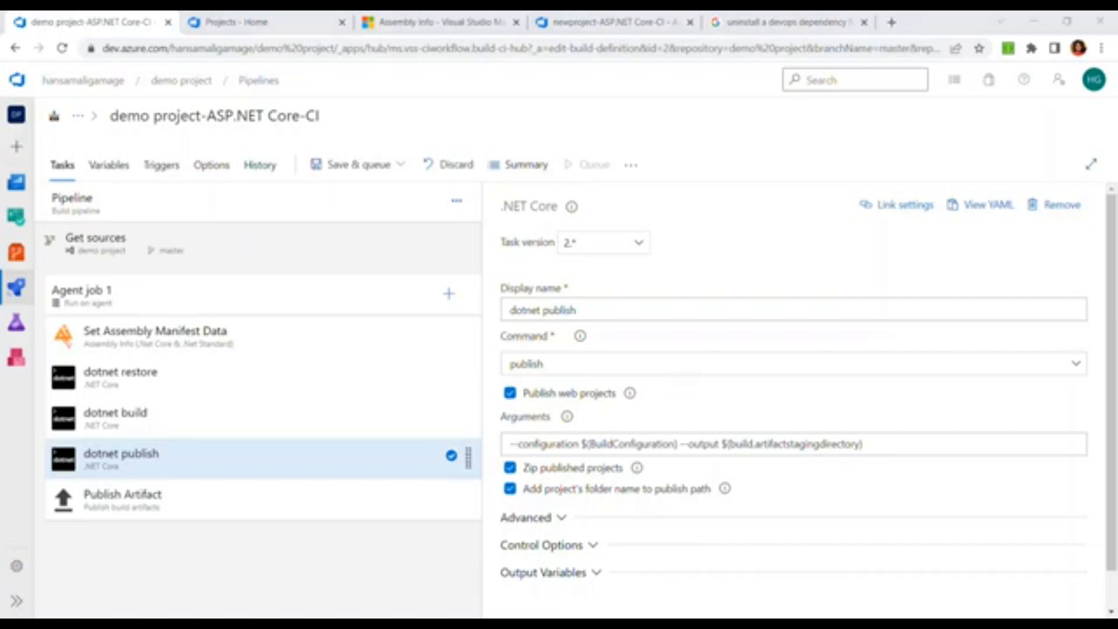
left_click(462, 132)
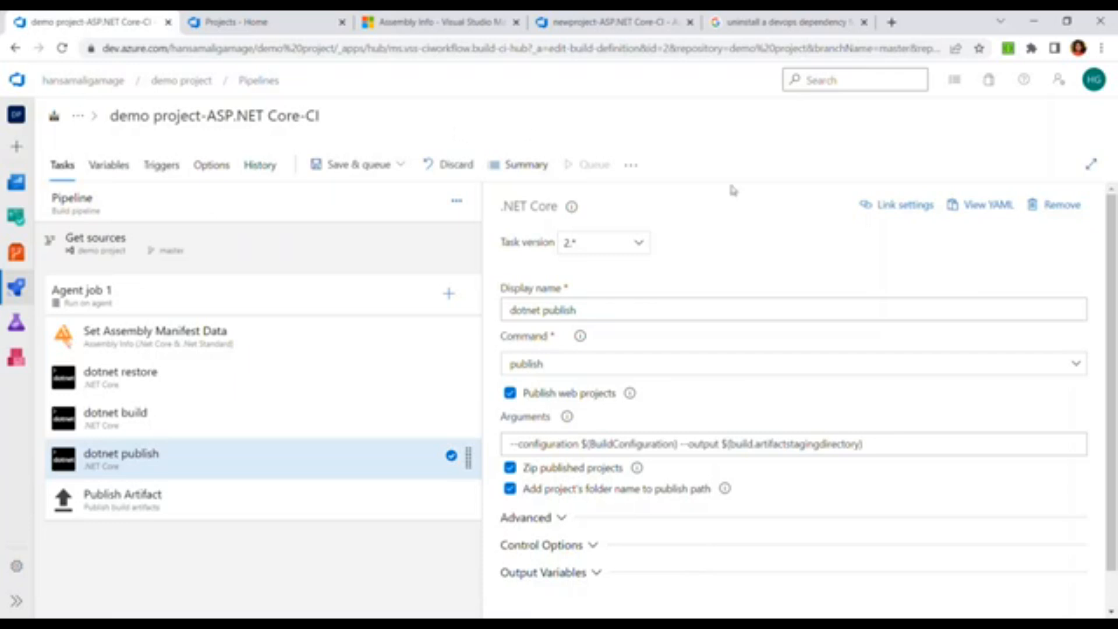
- Add a Command line task to Agent job 1 and place it between dotnet build and dotnet publish
left_click(447, 294)
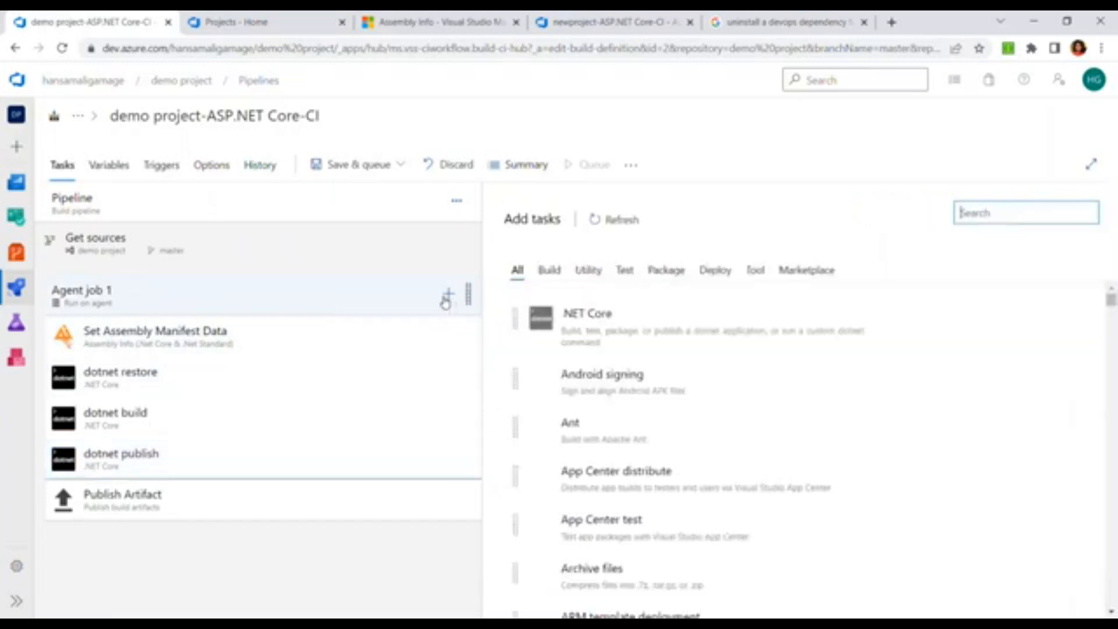
type("cmd")
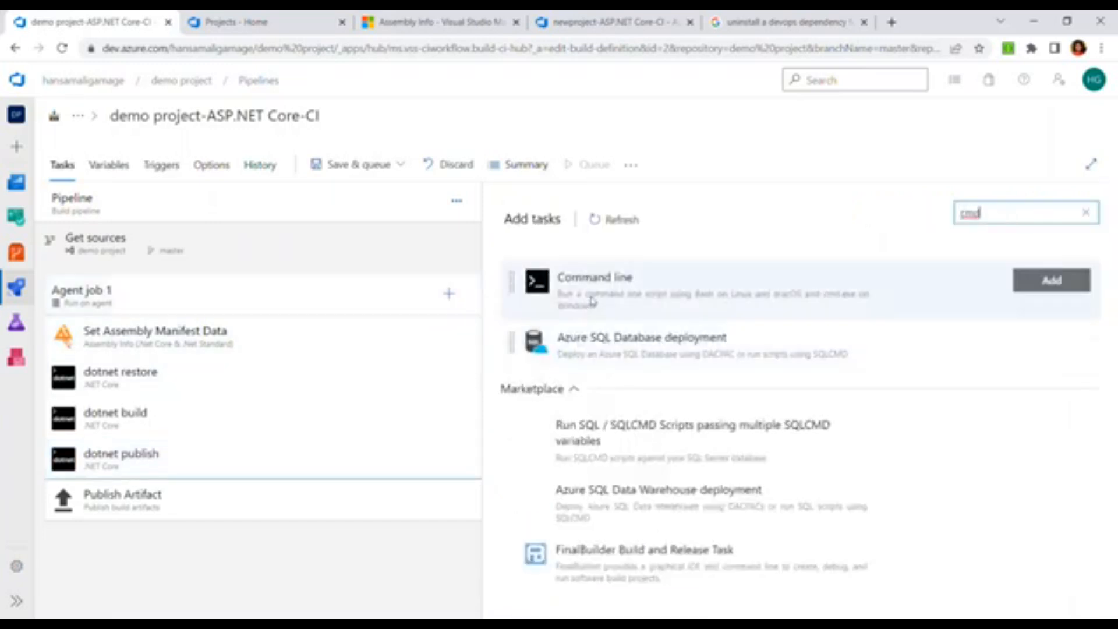
left_click(1036, 296)
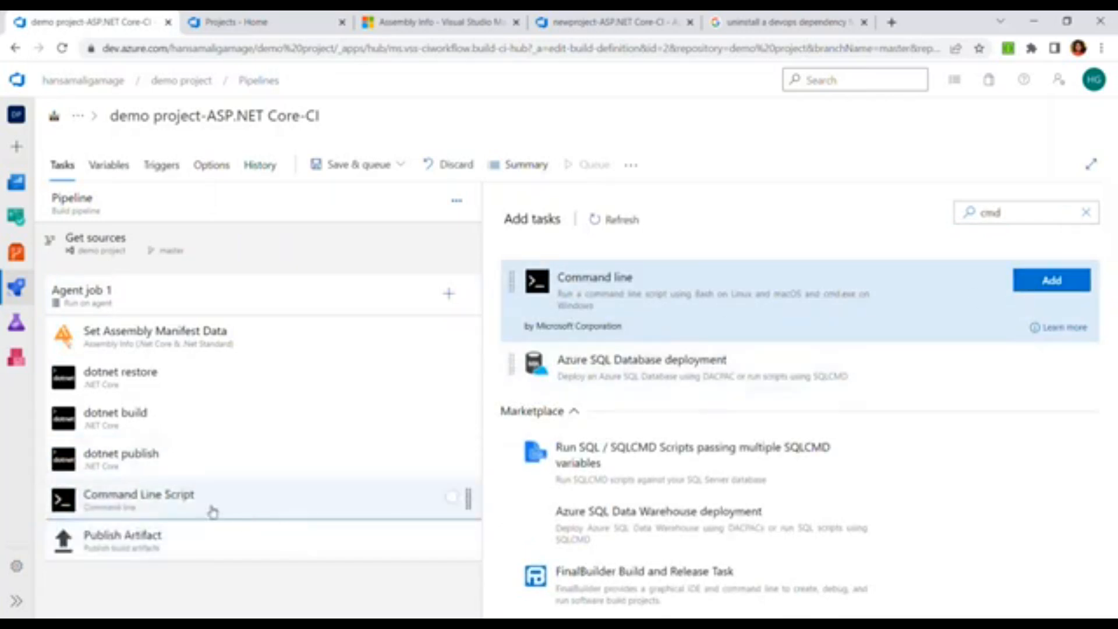
left_click(181, 506)
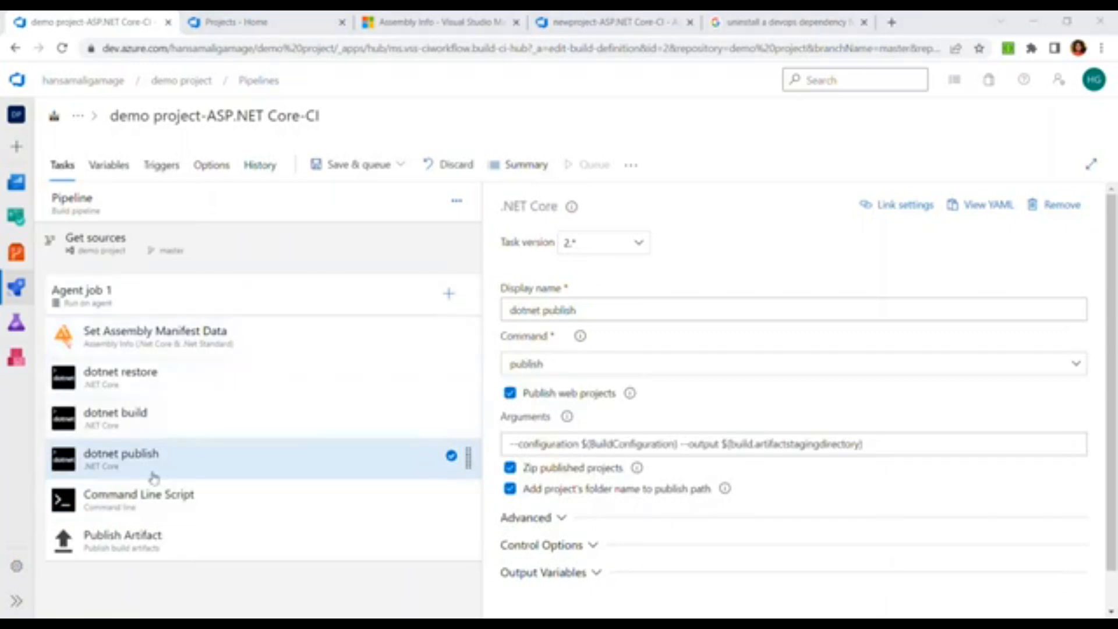
left_click(145, 502)
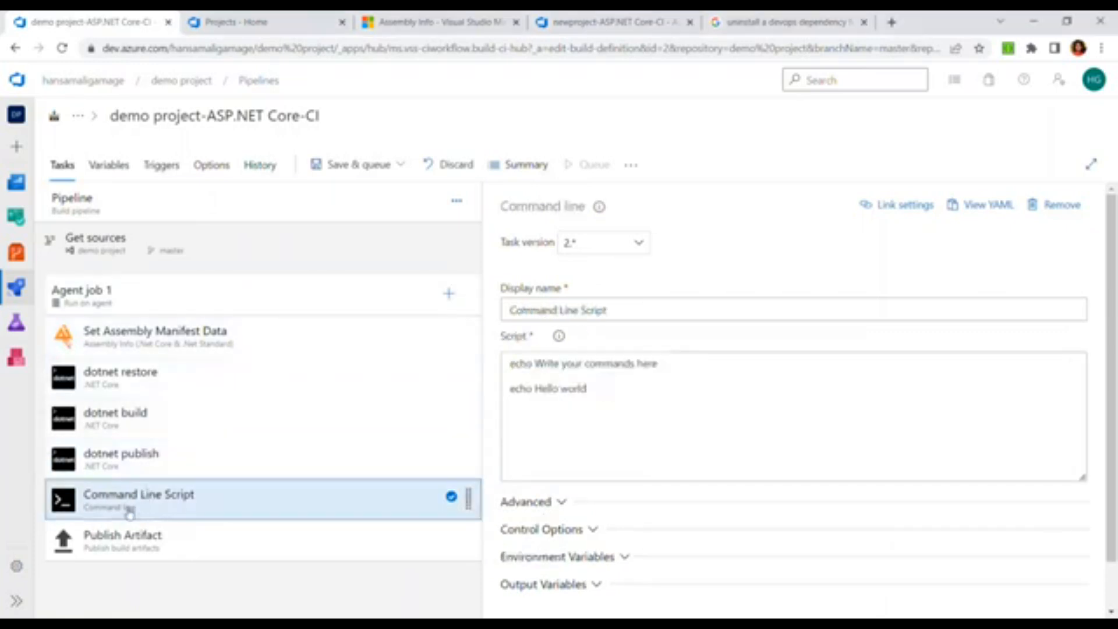
left_click_drag(130, 501, 137, 455)
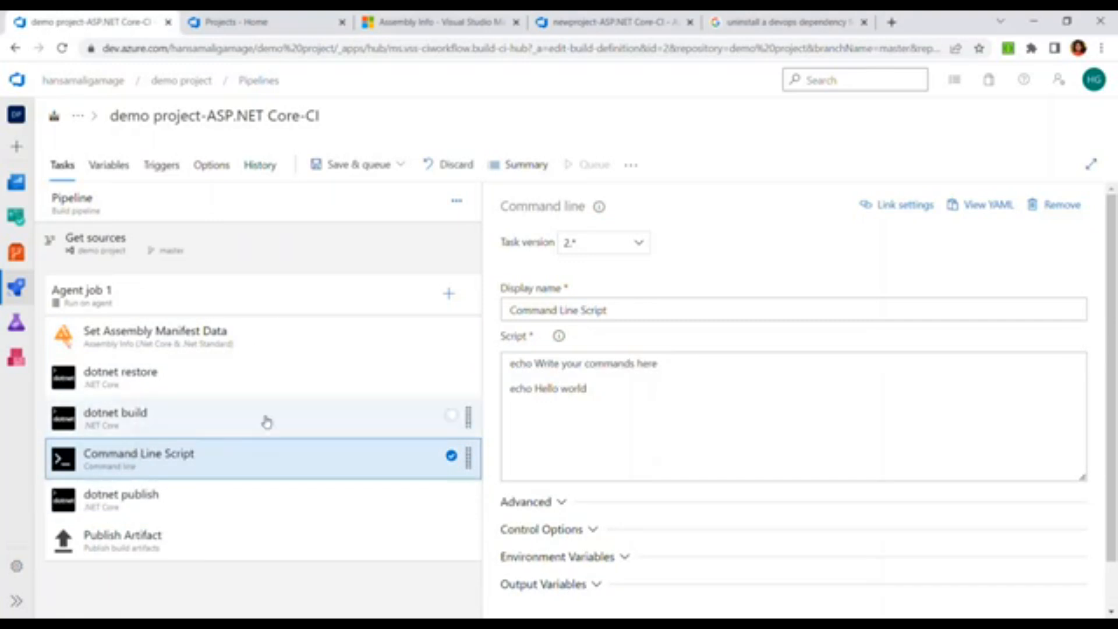
- Change the new Command line task's display name to "Sonar scanner begin"
left_click_drag(636, 315, 496, 316)
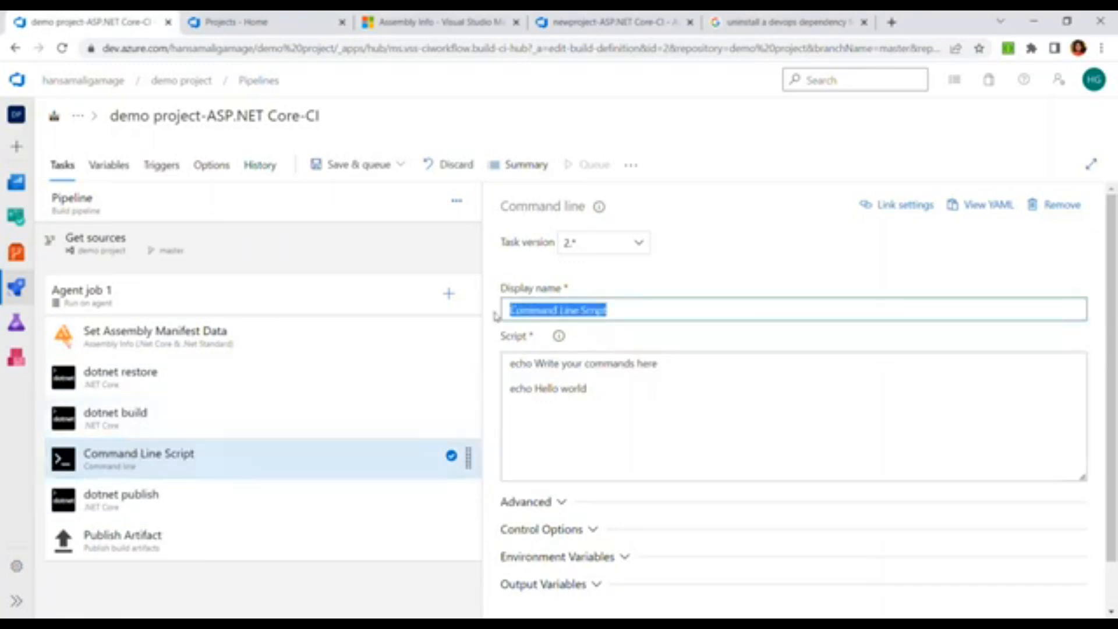
type("Sonar")
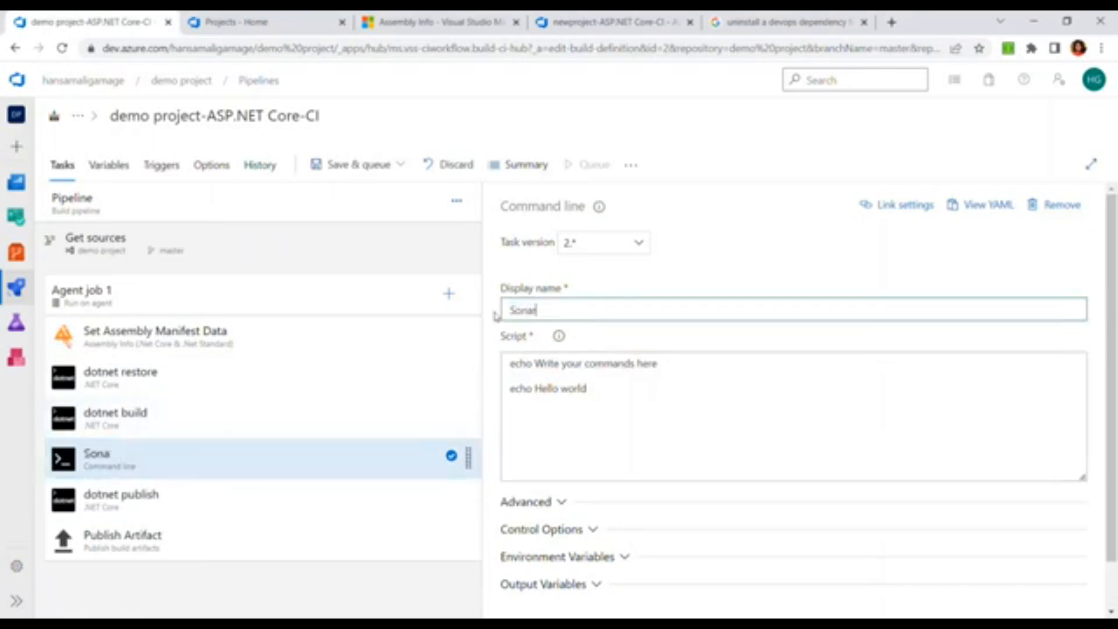
type(" scanner begin")
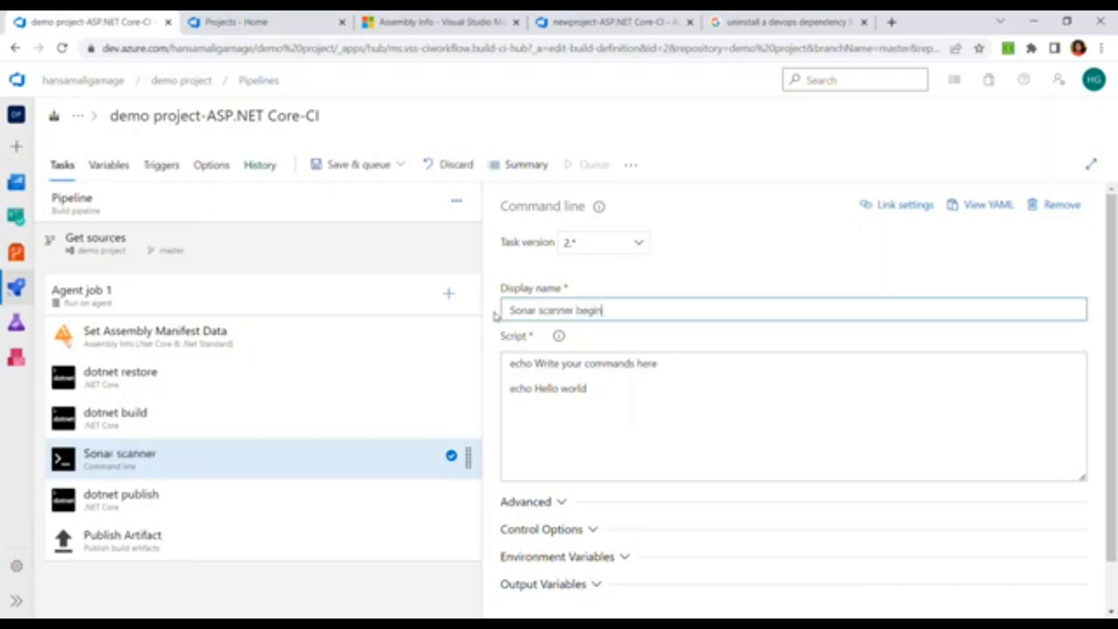
- Replace the Sonar scanner begin task's script with the SonarScanner.MSBuild.exe begin command from Notepad, including its project key, host URL, login and password
left_click(619, 400)
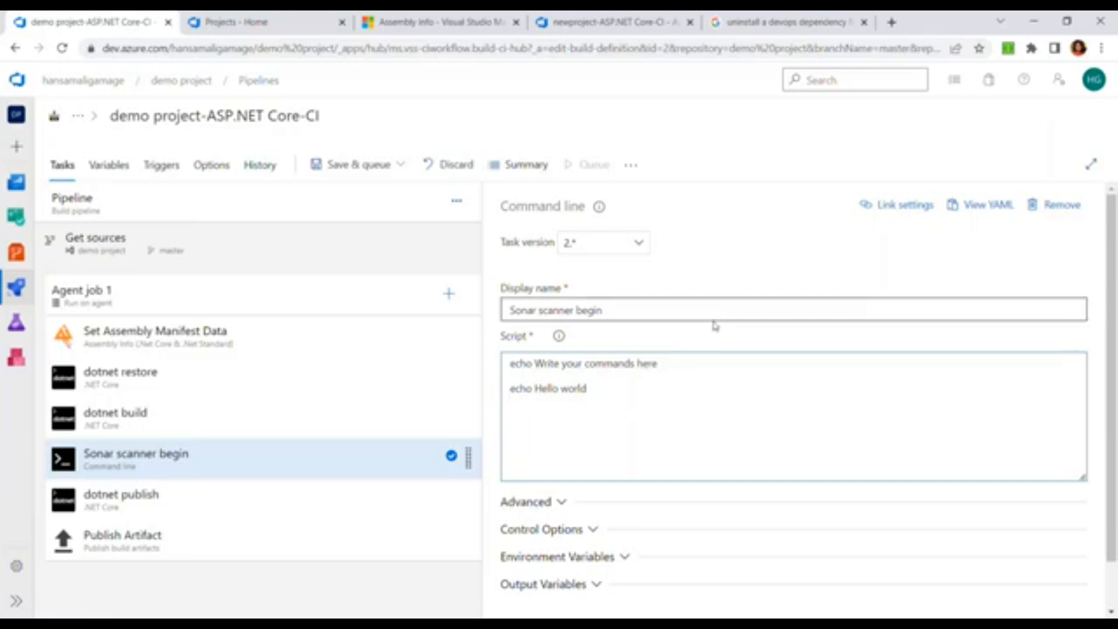
left_click(361, 623)
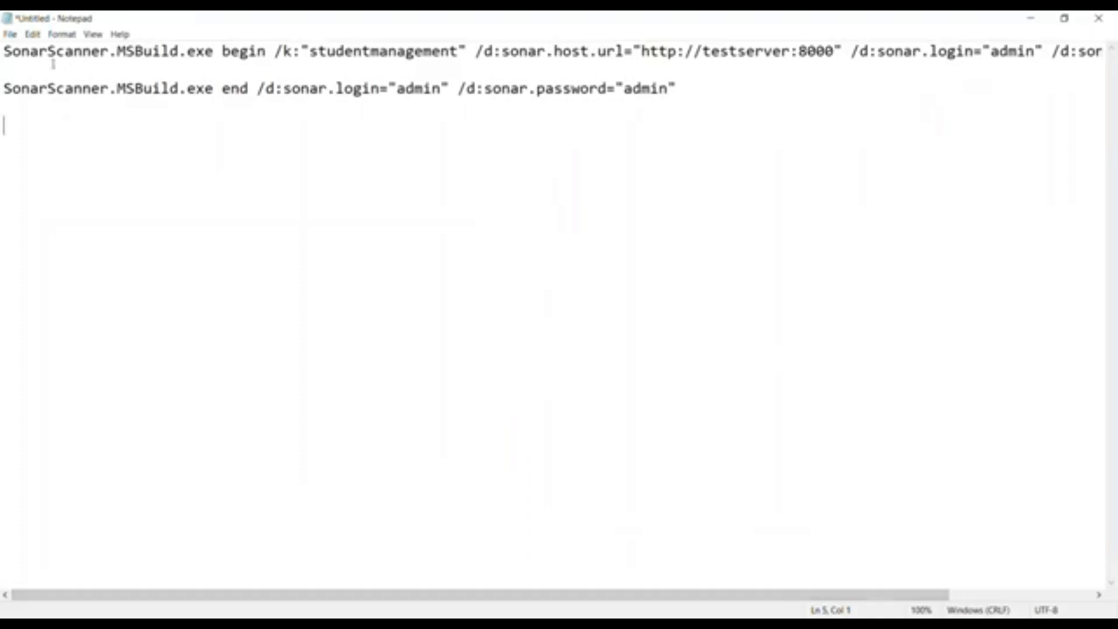
left_click(4, 52)
left_click_drag(3, 51, 1046, 37)
key("ctrl+c")
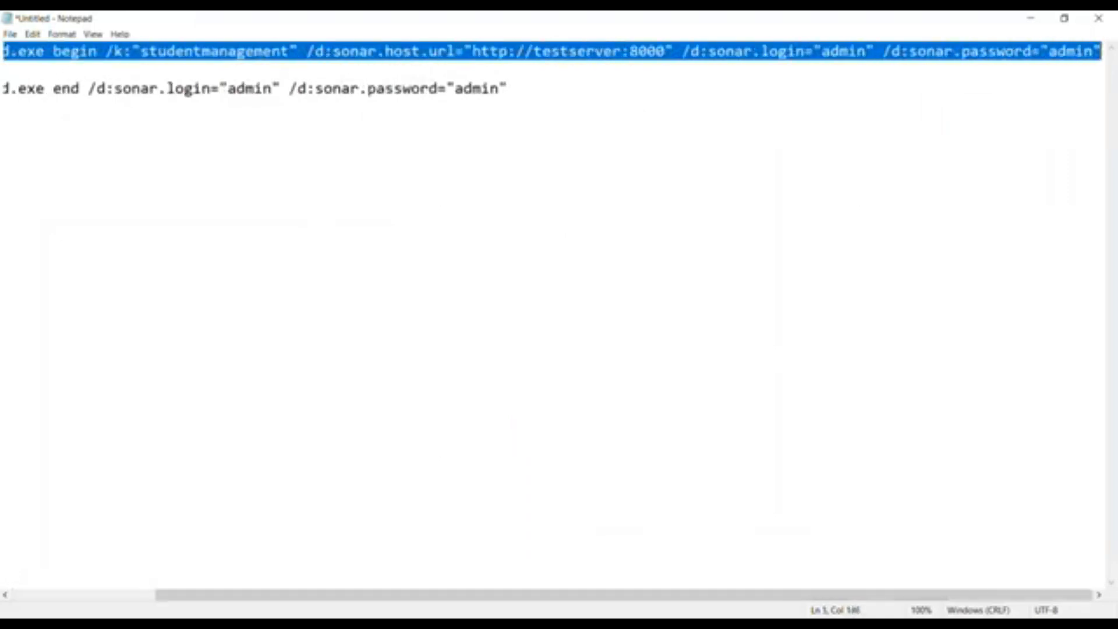
left_click(1030, 18)
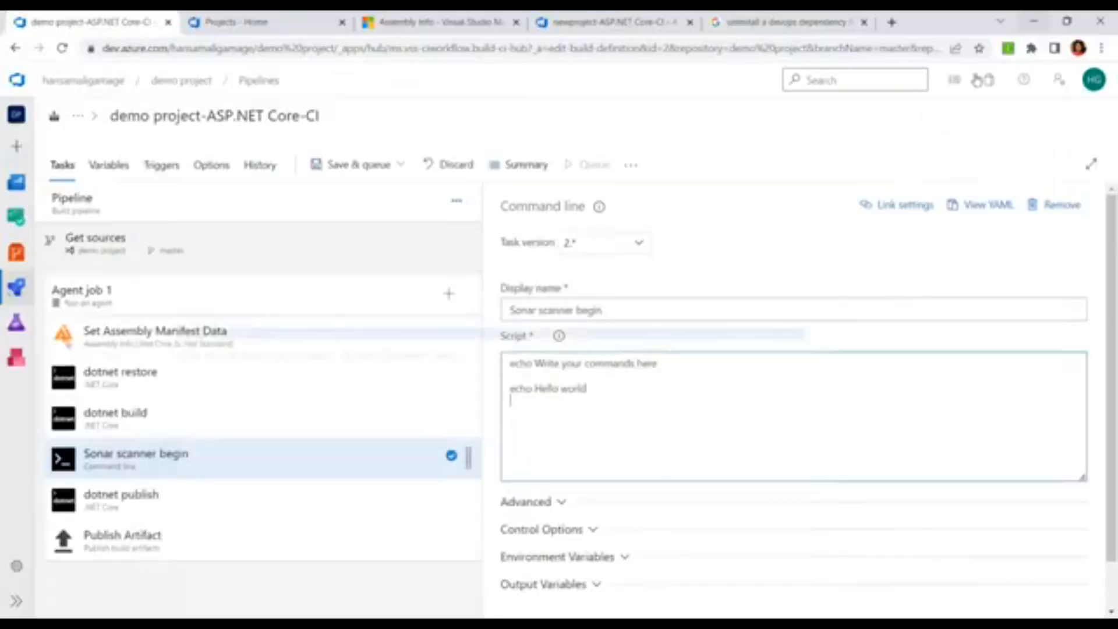
key("ctrl+a")
key("ctrl+v")
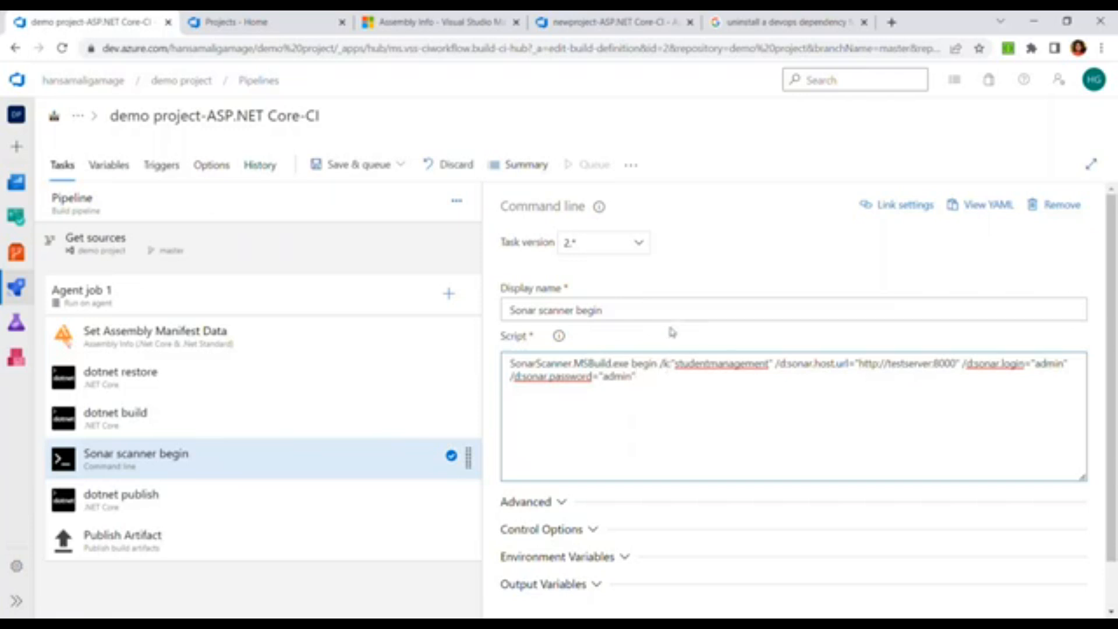
- Add an MSBuild task to Agent job 1 after Sonar scanner begin and open its settings
left_click(449, 294)
type("build")
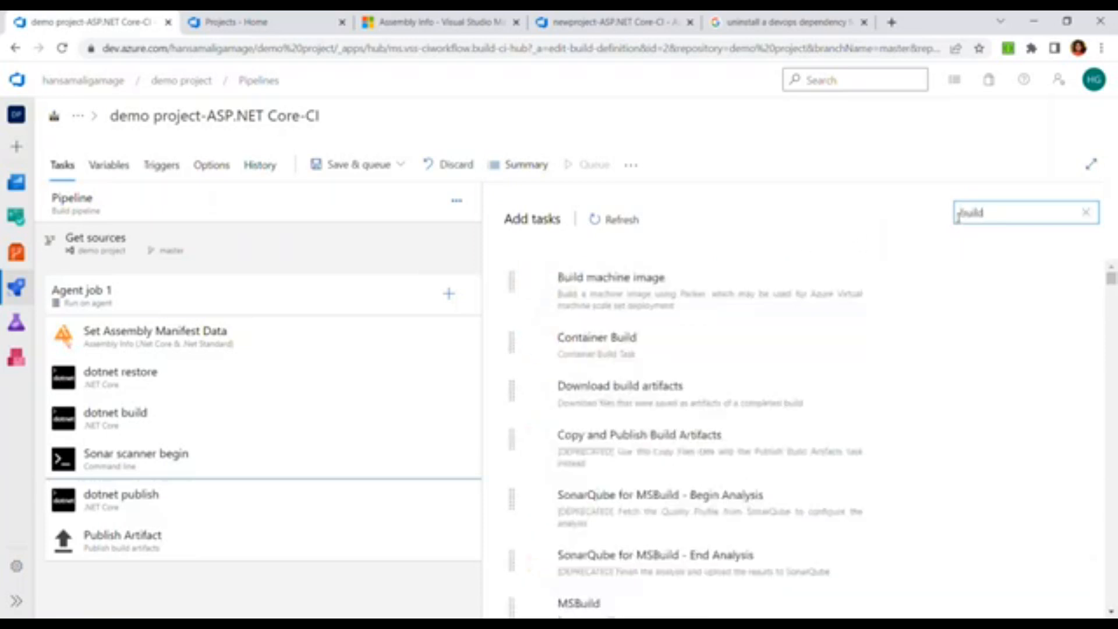
scroll(699, 349, "down", 5)
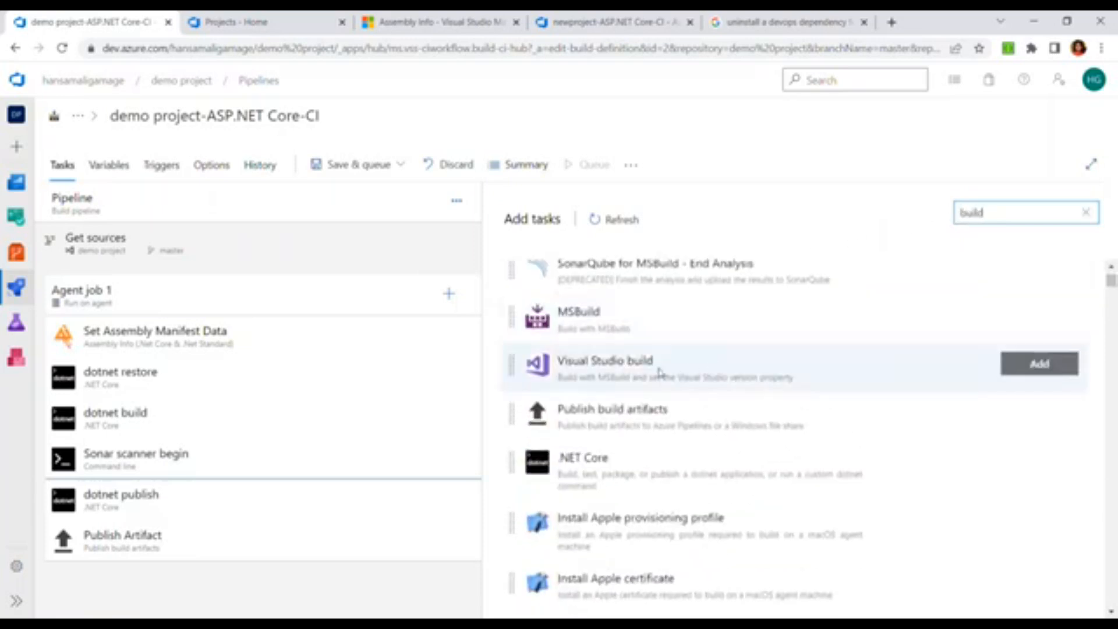
left_click(613, 321)
left_click(1039, 314)
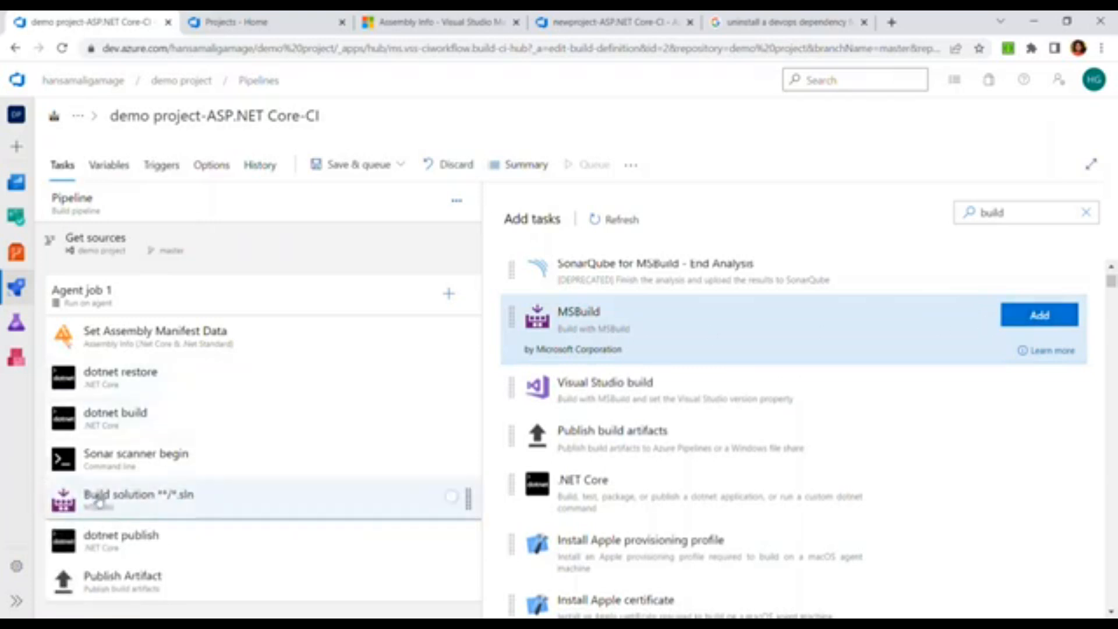
left_click(99, 500)
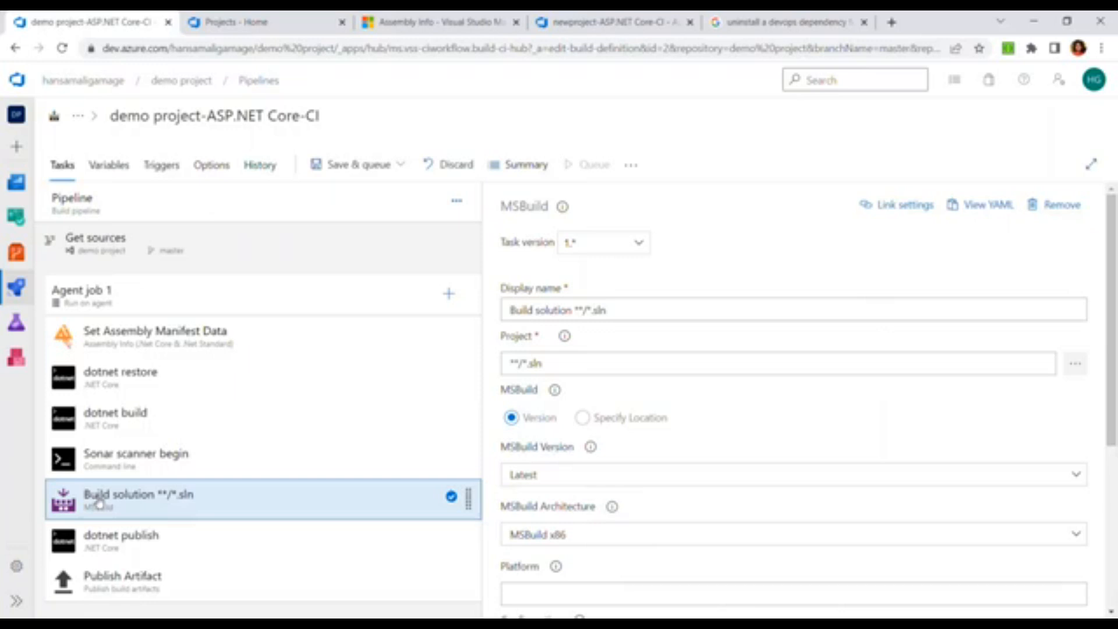
- Add another Command line task after the Build solution task and open its settings
left_click(449, 295)
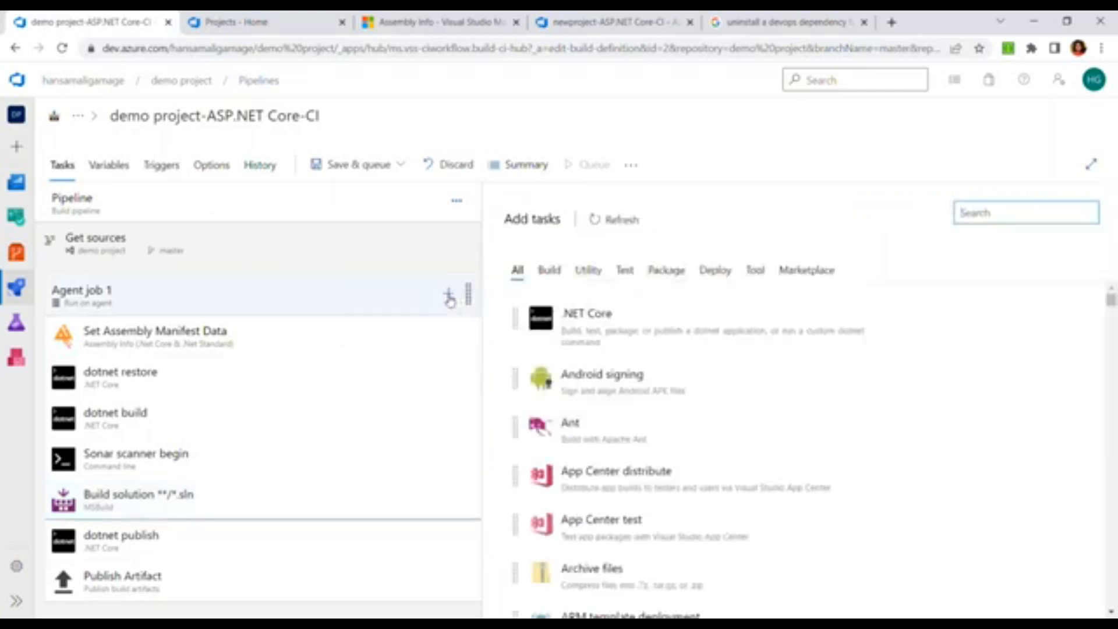
type("cmd")
left_click(1050, 280)
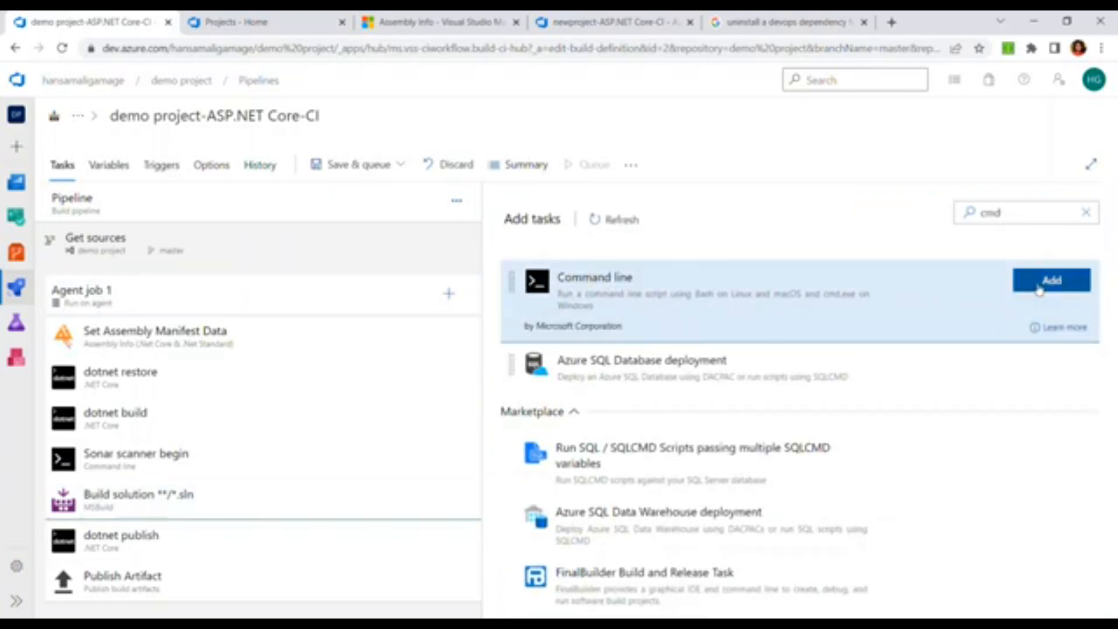
left_click(142, 543)
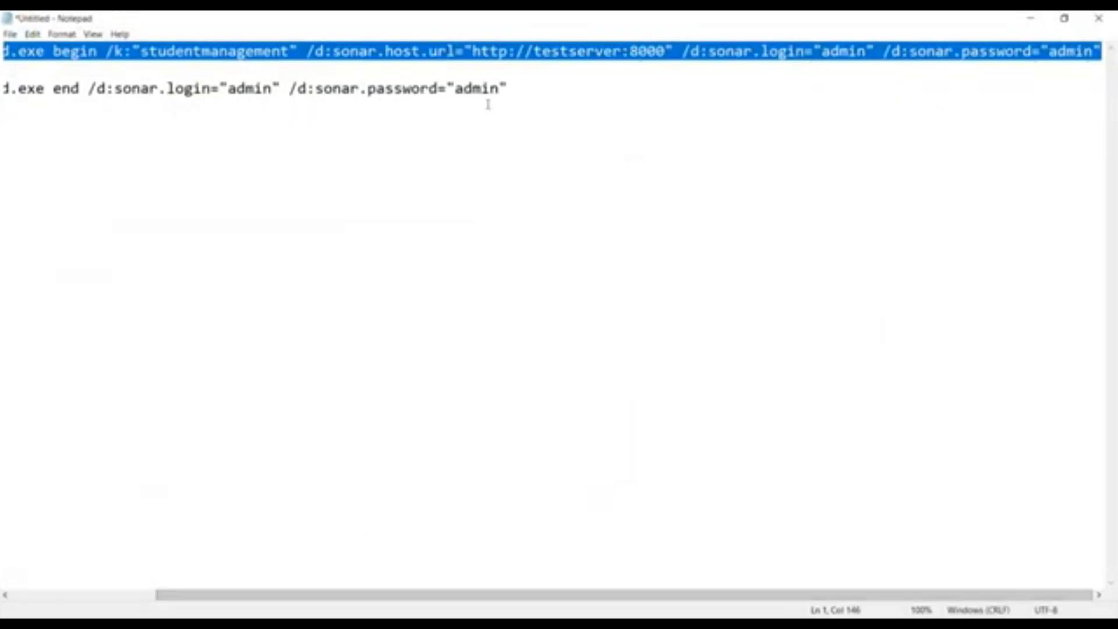
- Replace the new Command Line Script task's script with the SonarScanner.MSBuild.exe end command from Notepad, including its login and password
key("ctrl+End")
key("shift+Up")
key("ctrl+c")
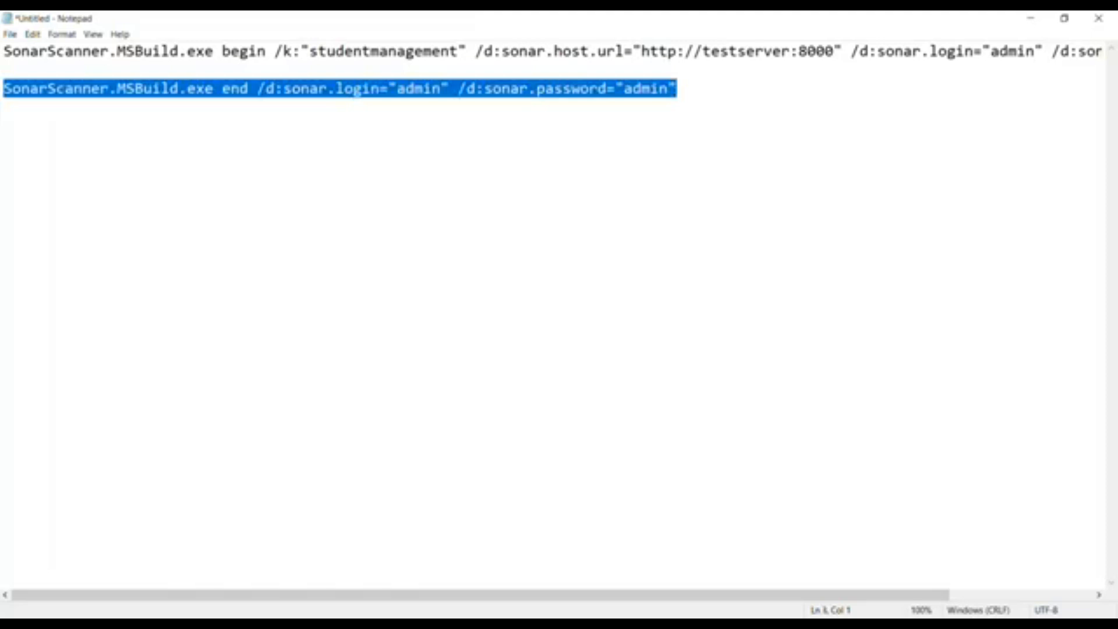
left_click(1037, 18)
left_click_drag(625, 416, 512, 372)
key("ctrl+a")
key("ctrl+v")
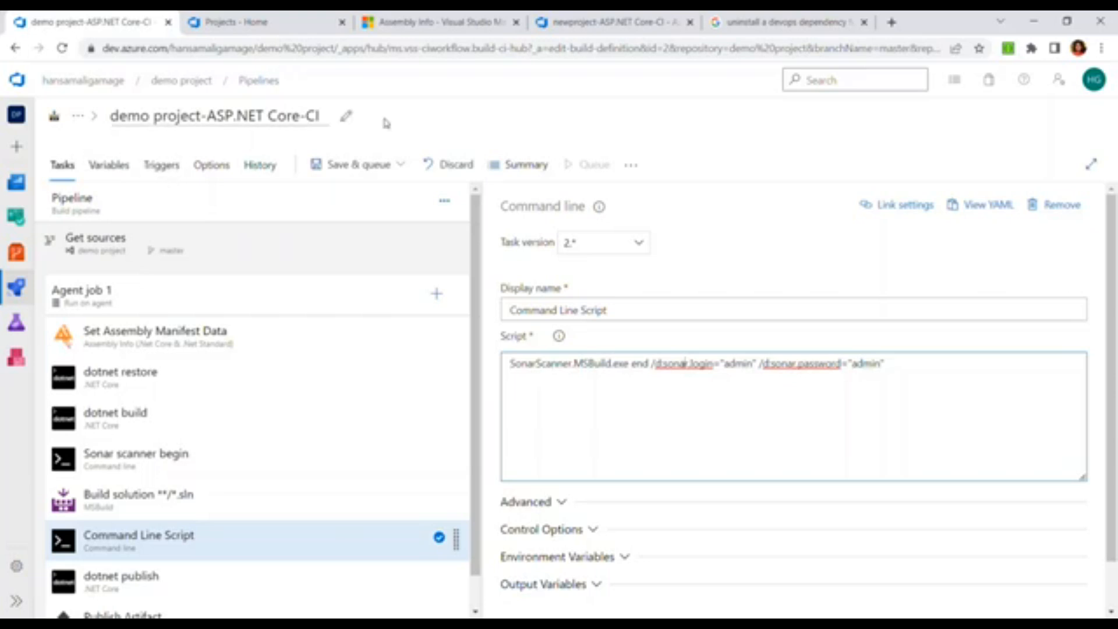
- Save the pipeline and queue a manual run of the master branch
left_click(373, 166)
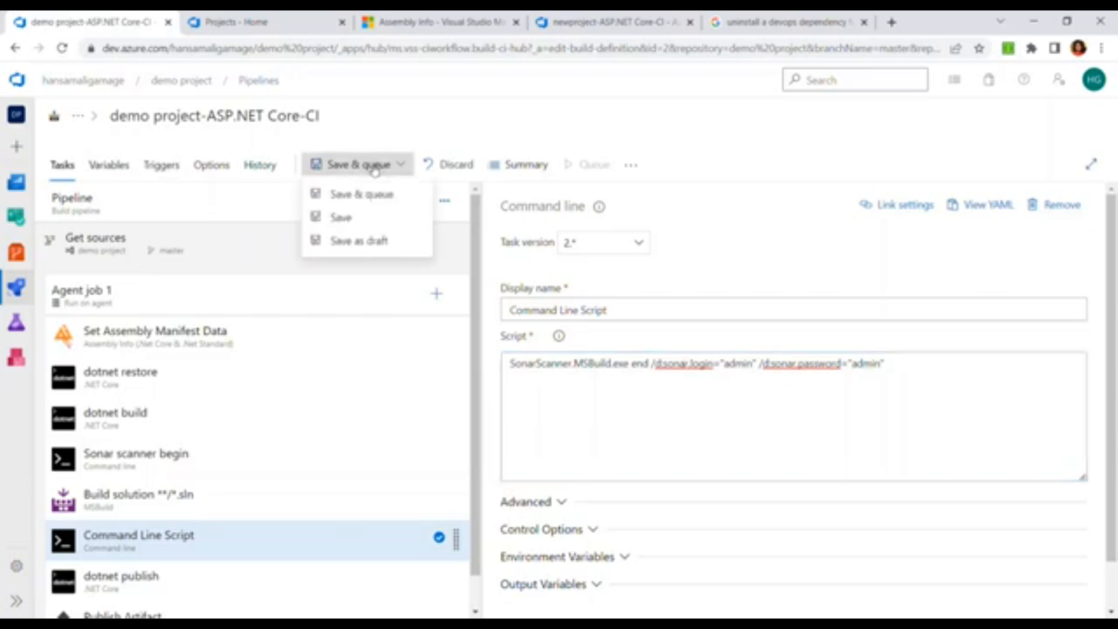
left_click(350, 217)
left_click(627, 407)
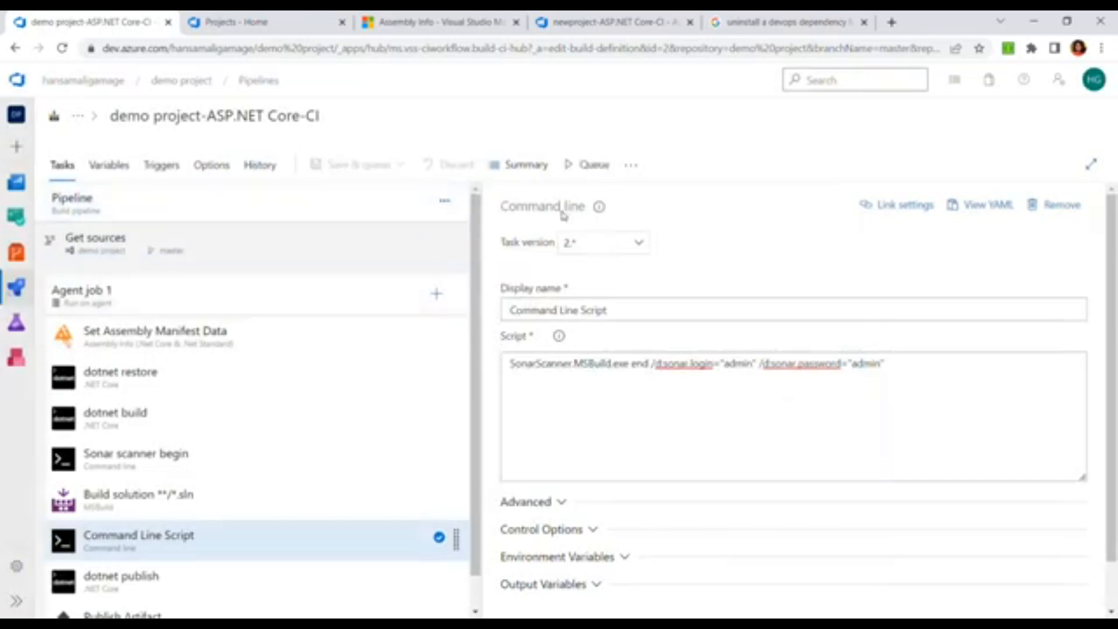
left_click(584, 165)
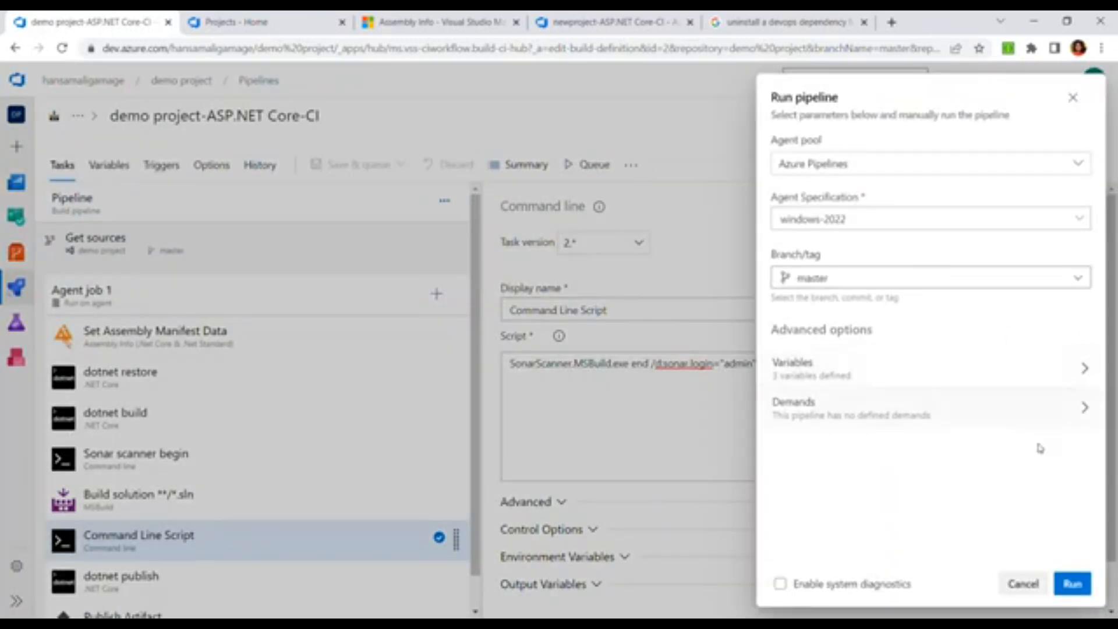
left_click(1072, 584)
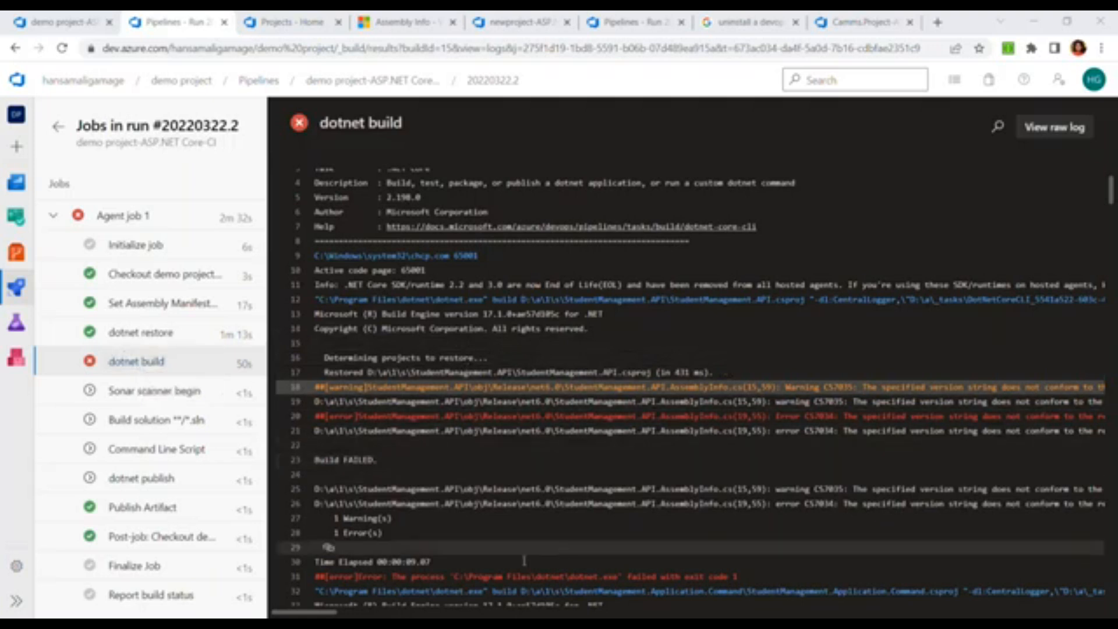
- Examine the dotnet build log's errors and the assembly version of StudentManagement.API in the Set Assembly Manifest Data log
left_click_drag(306, 612, 329, 612)
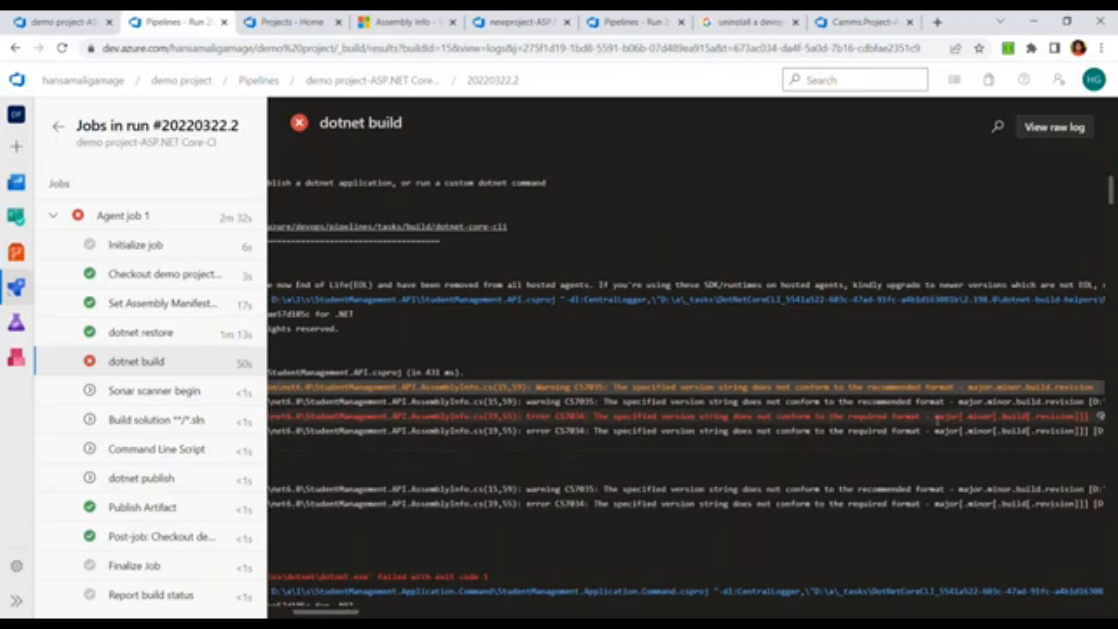
double_click(1054, 416)
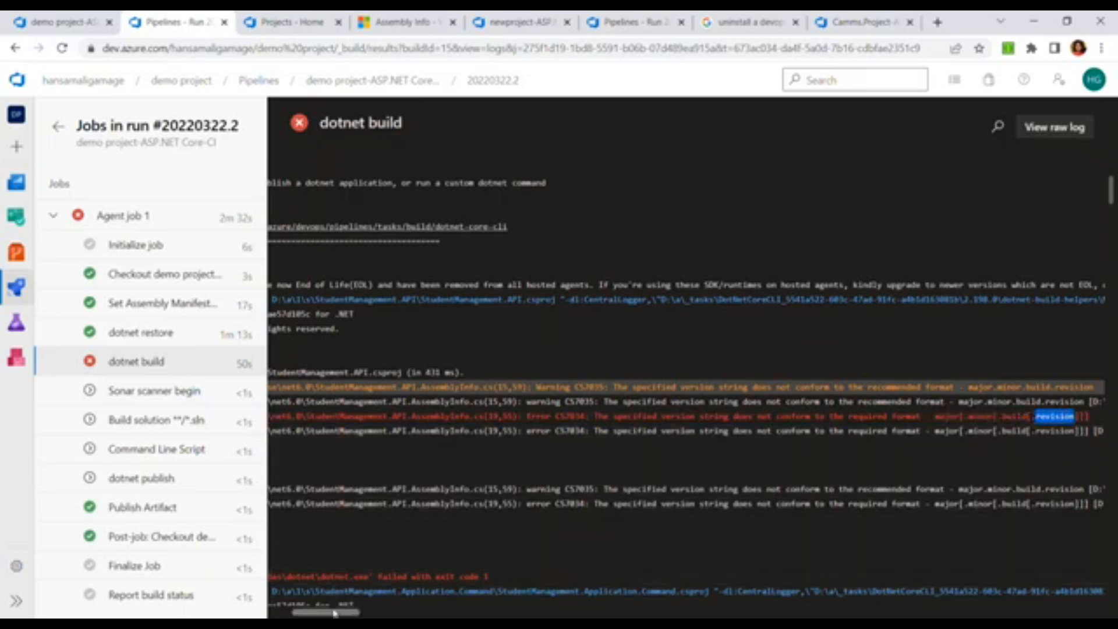
mouse_move(334, 613)
left_mouse_down()
mouse_move(319, 614)
mouse_move(341, 613)
left_mouse_up()
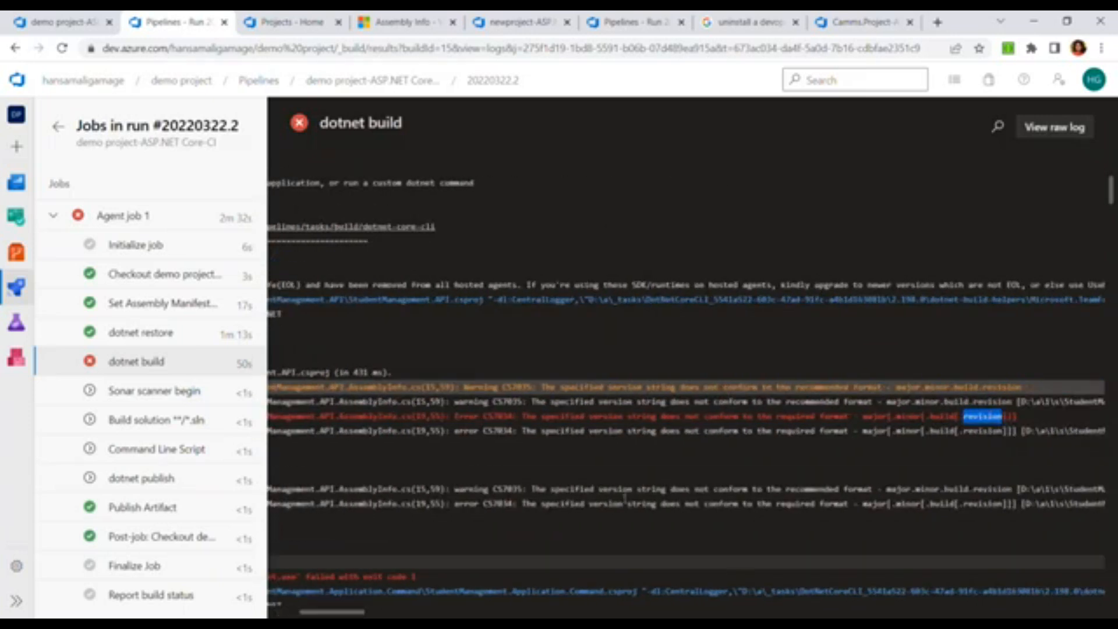
left_click_drag(860, 416, 1018, 417)
left_click_drag(340, 611, 312, 612)
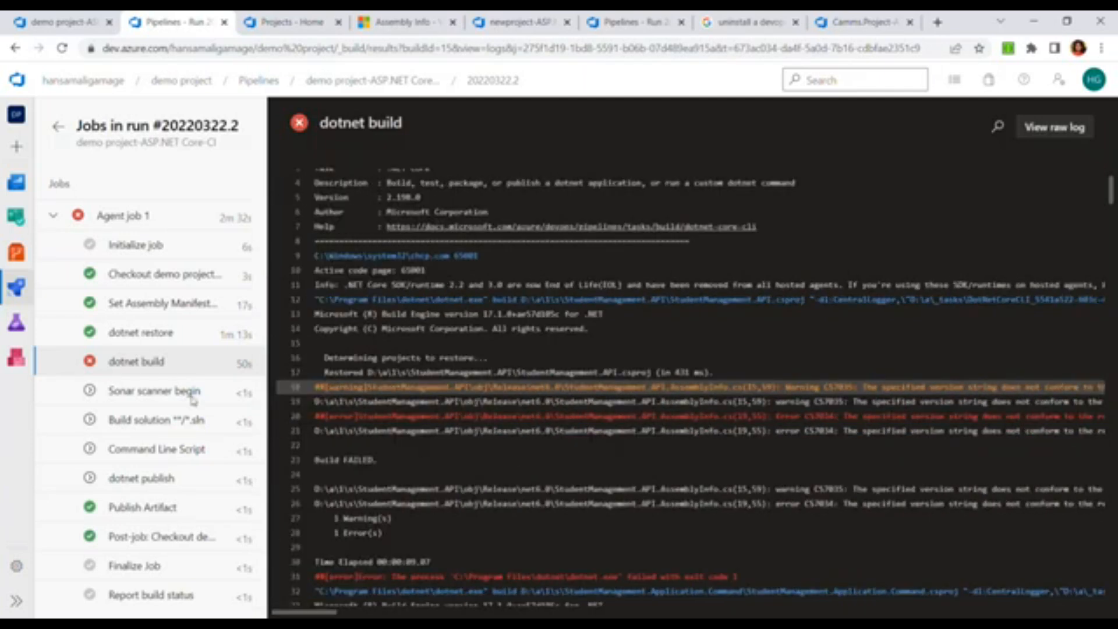
left_click(154, 314)
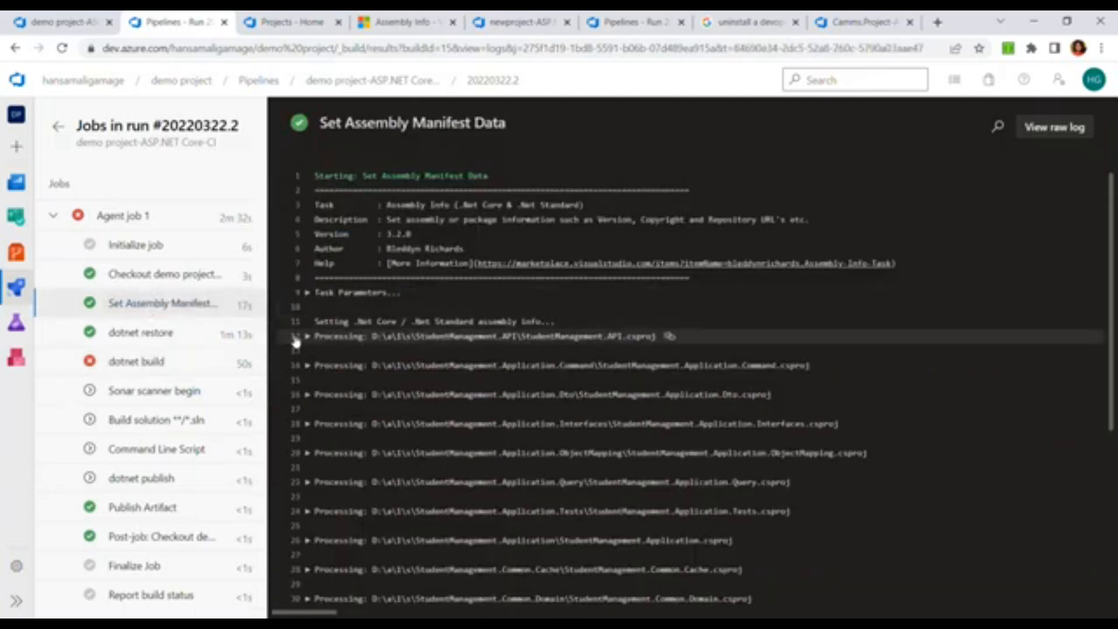
left_click(307, 336)
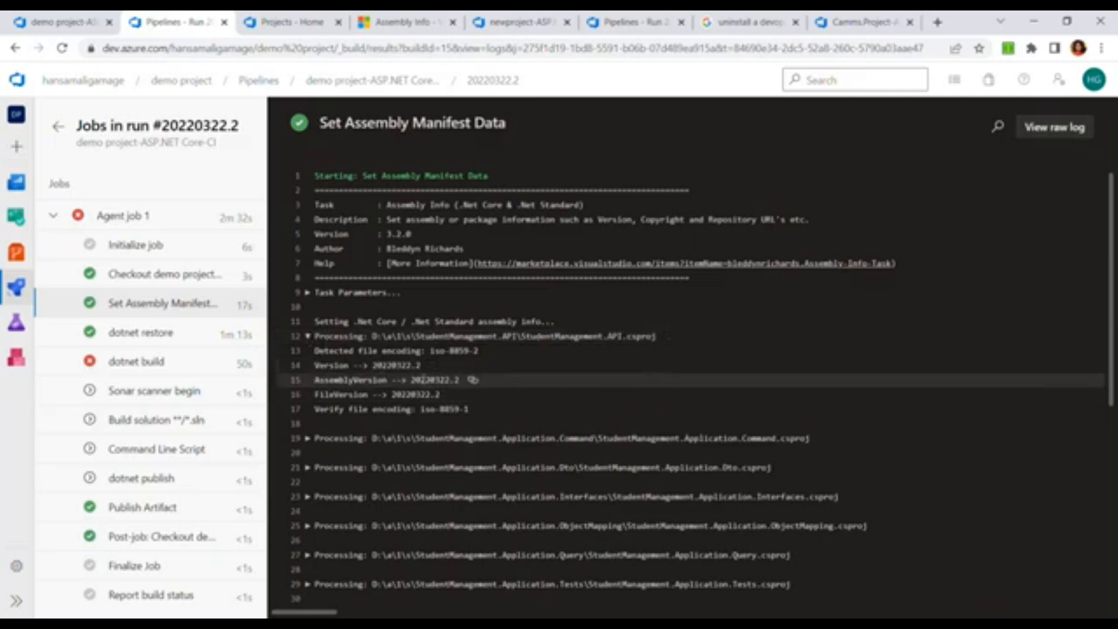
double_click(435, 380)
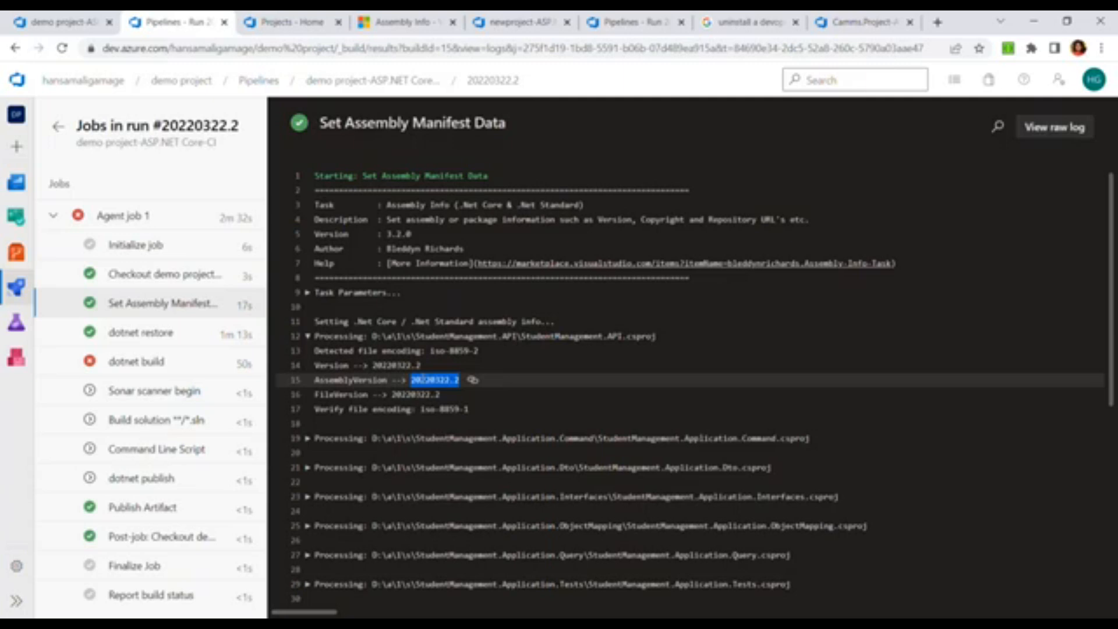
- Set the pipeline's build number format to 1.$(Date:yy).$(DayOfYear)$(rev:.r)
left_click(87, 17)
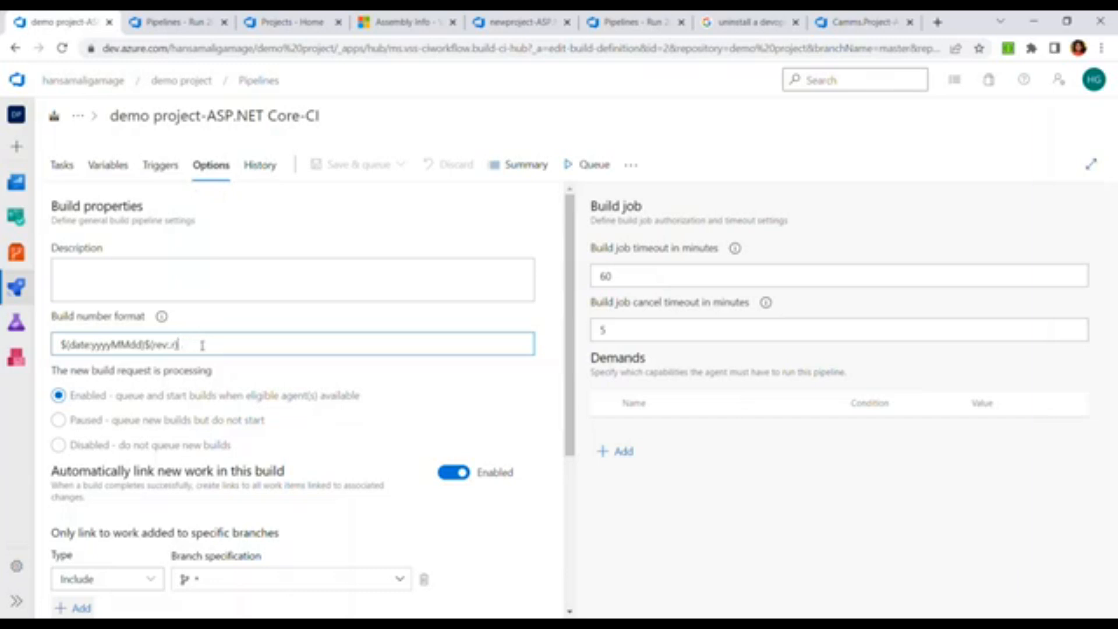
left_click_drag(204, 346, 49, 332)
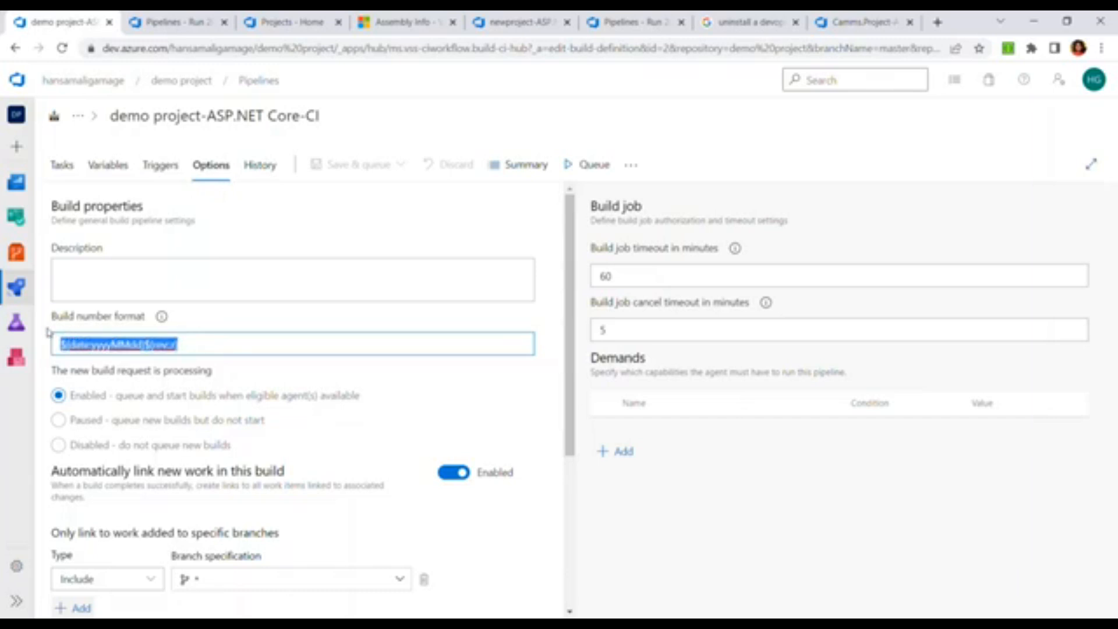
type("1.$(Date:yy).$(DayOfYear)$(rev:r)")
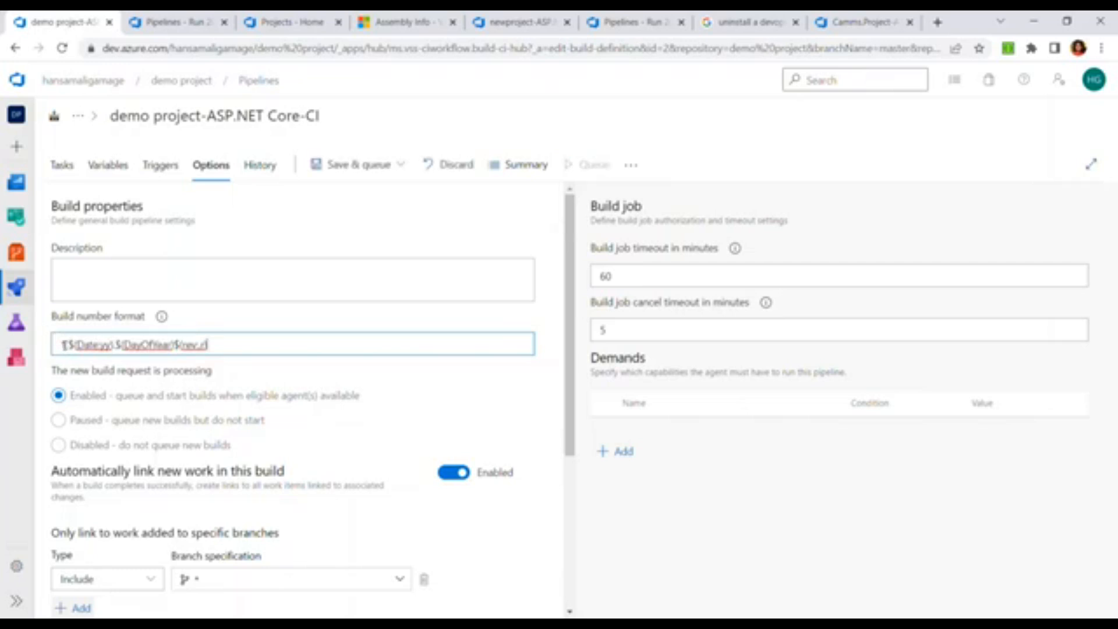
double_click(63, 344)
left_click(92, 347)
double_click(166, 346)
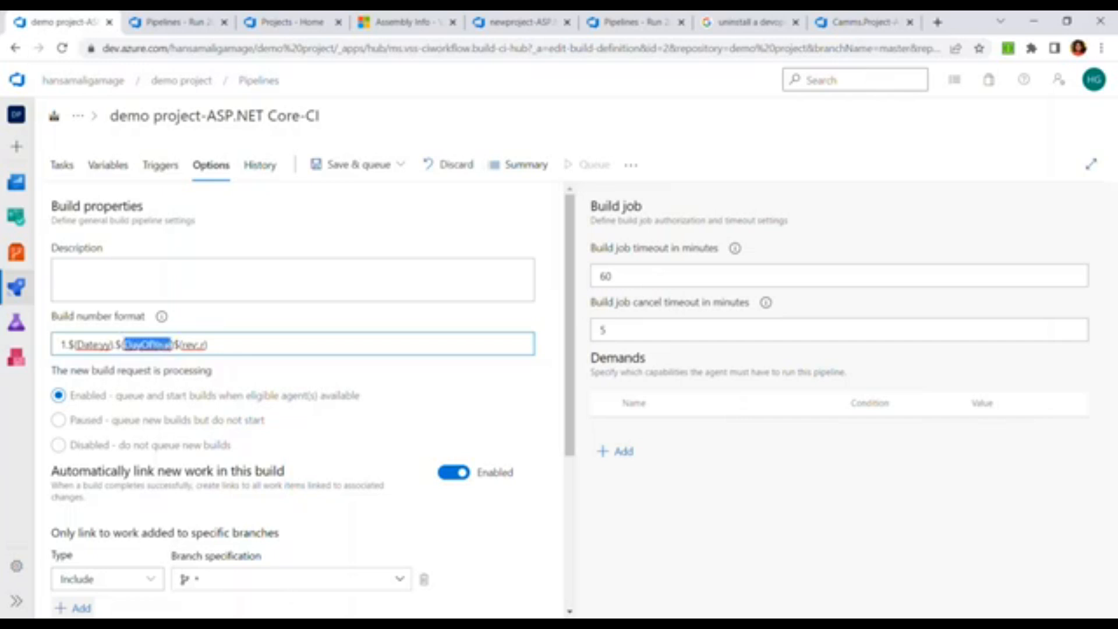
left_click(186, 344)
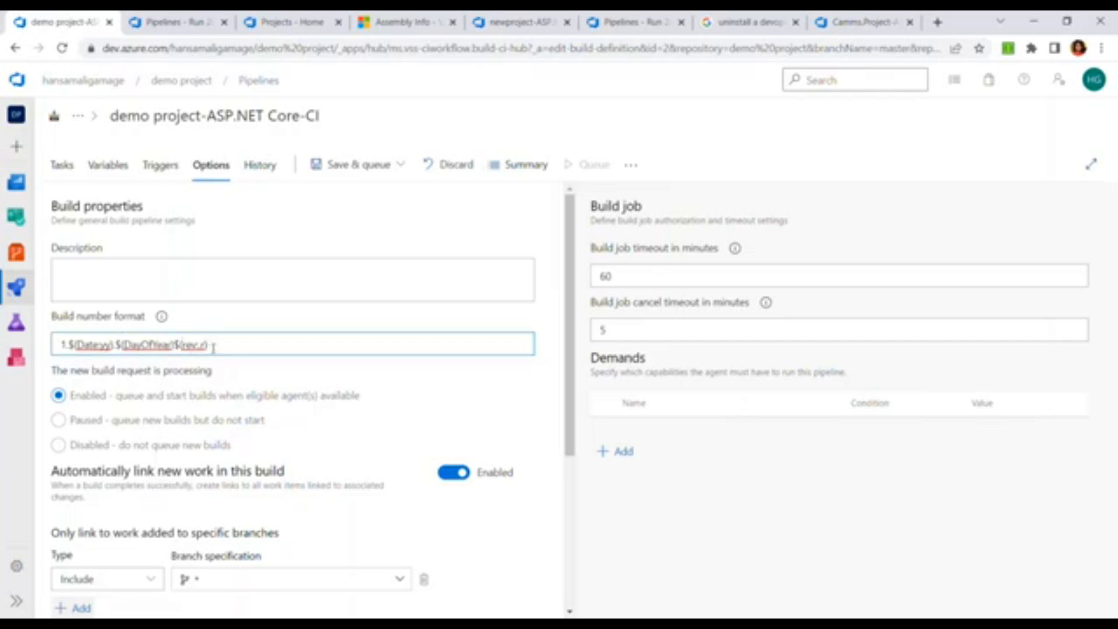
- Save the build number change and run the pipeline again on the master branch
left_click(367, 165)
left_click(360, 194)
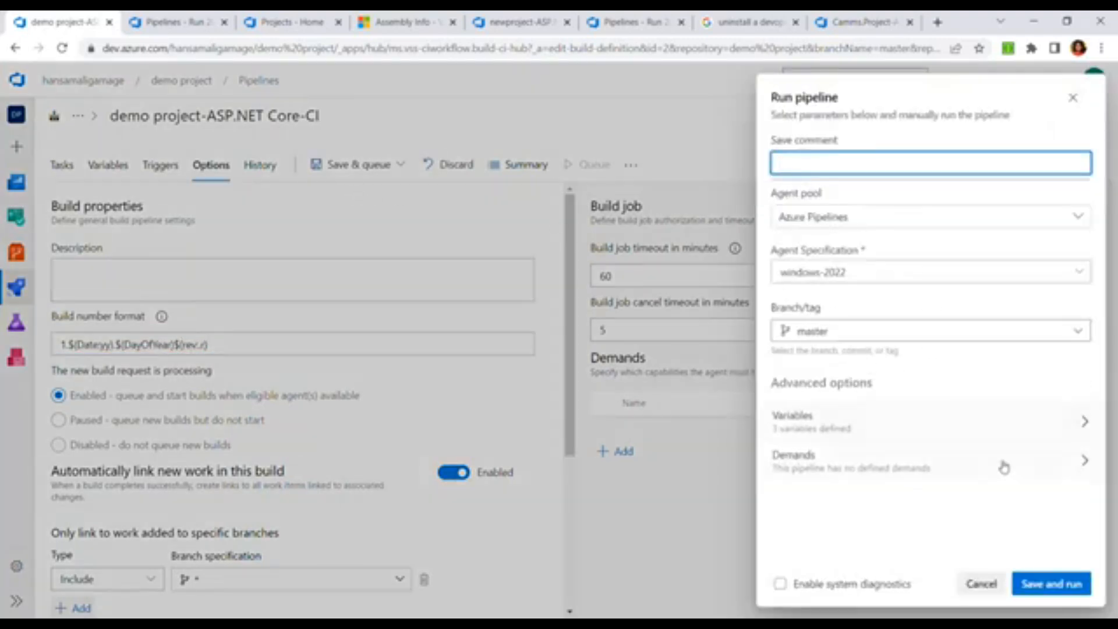
left_click(1051, 583)
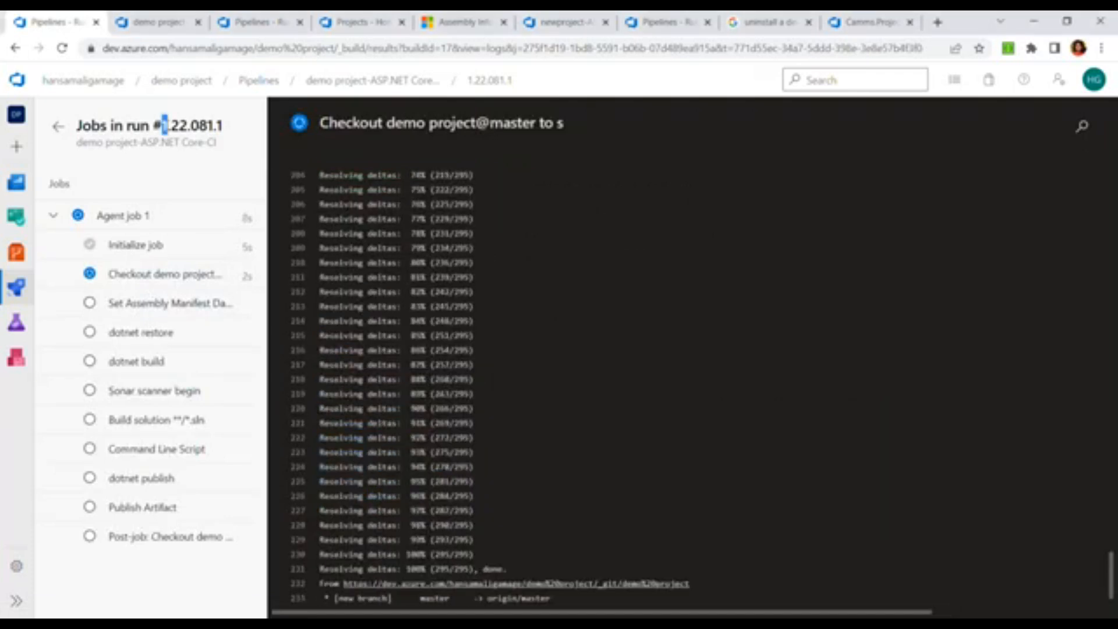
- Examine the year, day-of-year and revision parts of the build number in the running job's title
left_click_drag(171, 126, 188, 126)
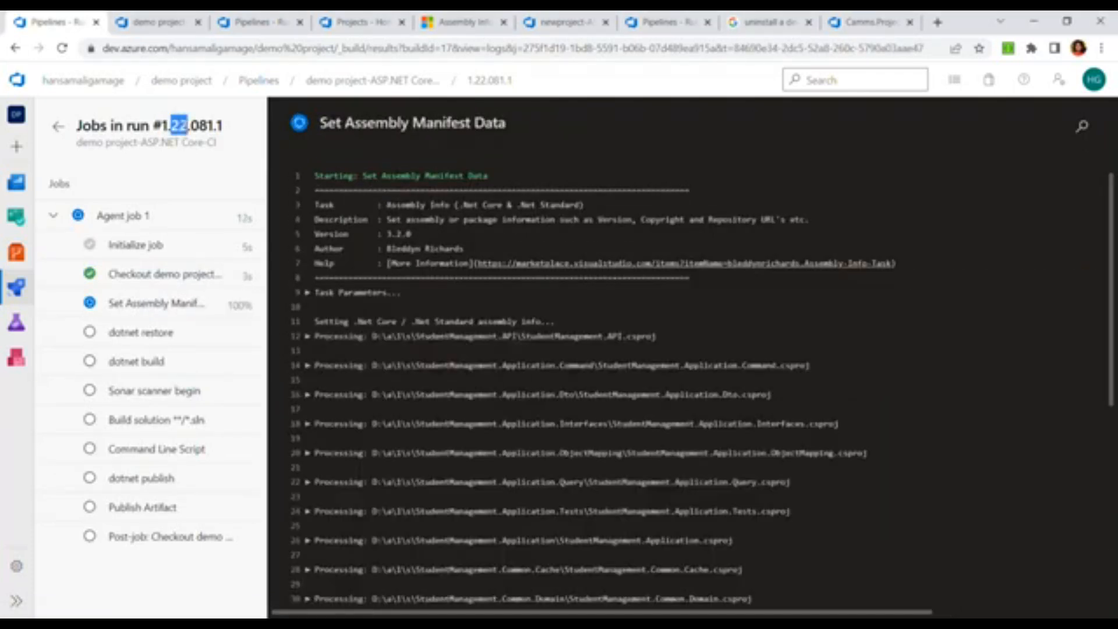
mouse_move(199, 126)
left_mouse_down()
mouse_move(234, 126)
mouse_move(214, 126)
left_mouse_up()
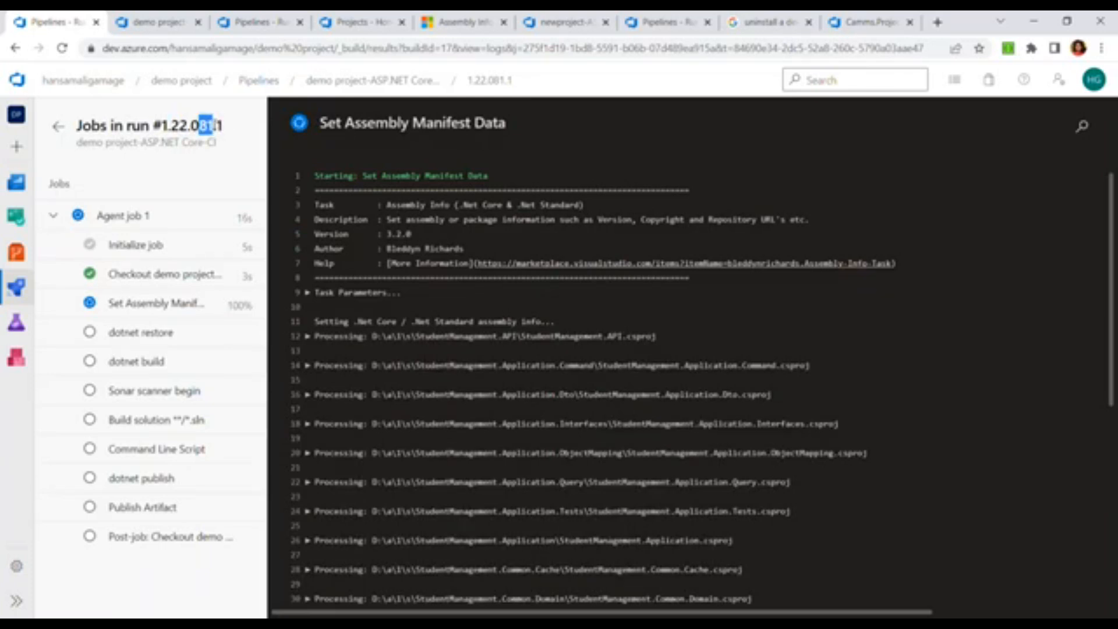
left_click(221, 126)
left_click_drag(221, 126, 215, 126)
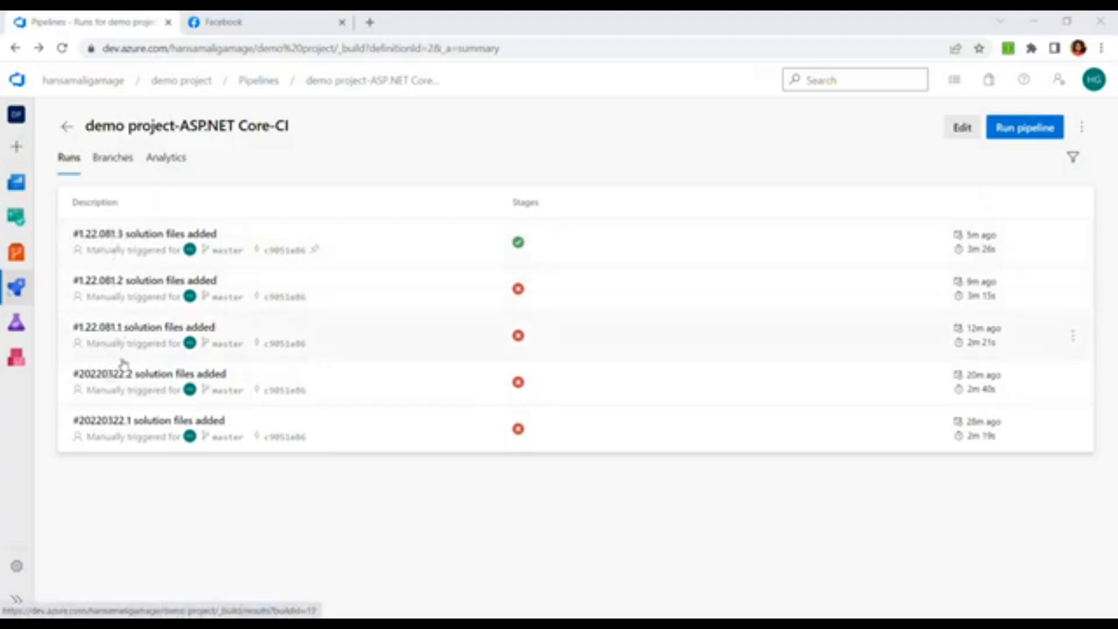
- View the published artifacts of run #1.22.081.3, expand the drop artifact and show its download options
left_click(152, 240)
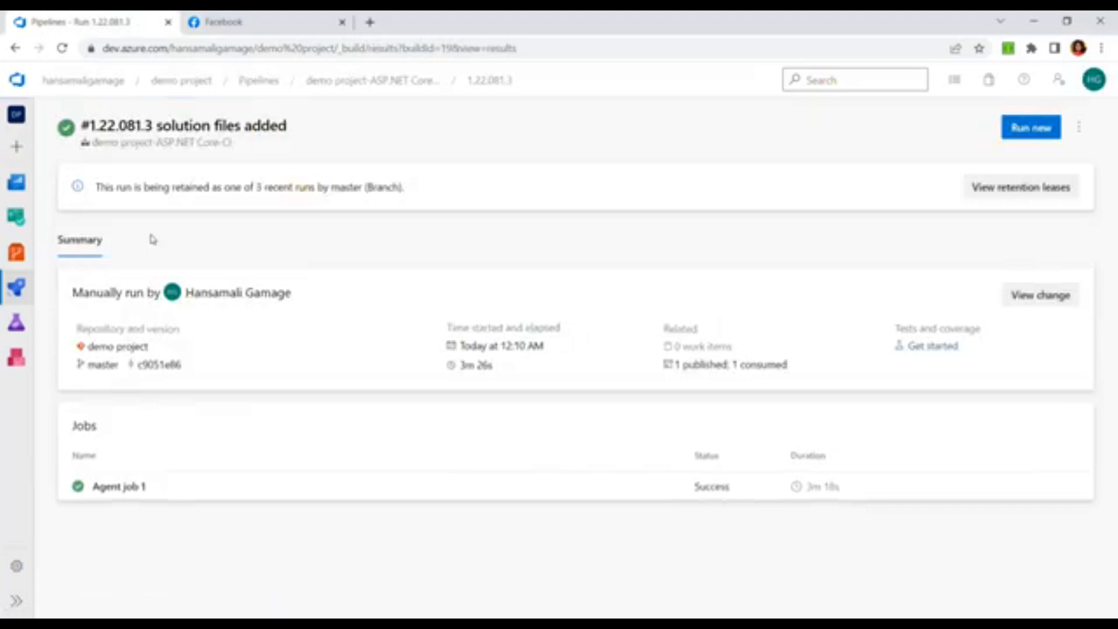
left_click(724, 371)
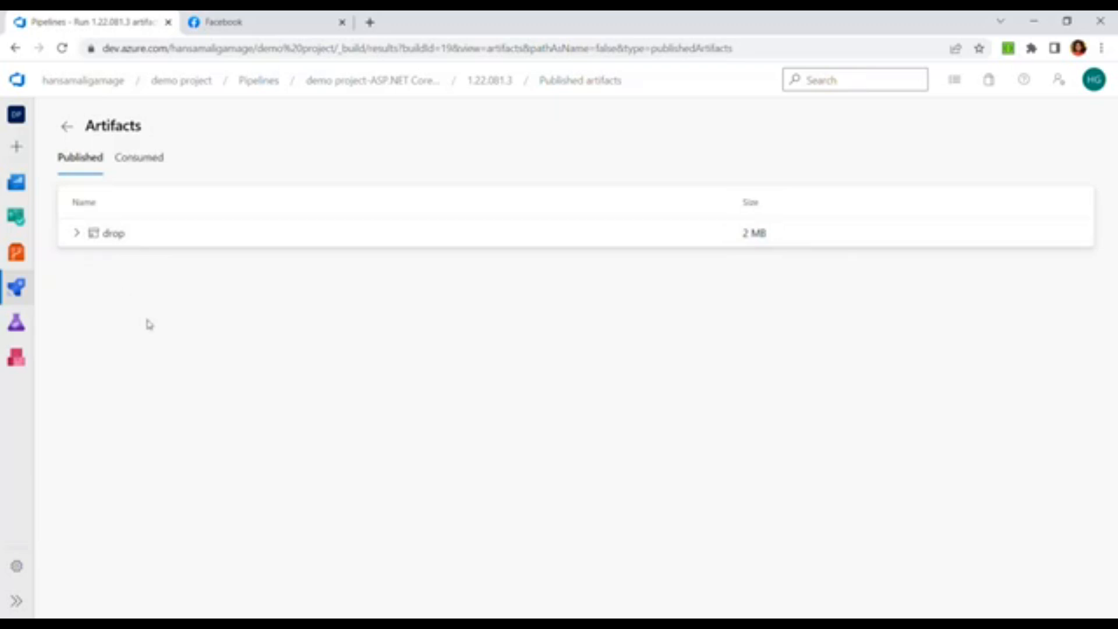
left_click(76, 232)
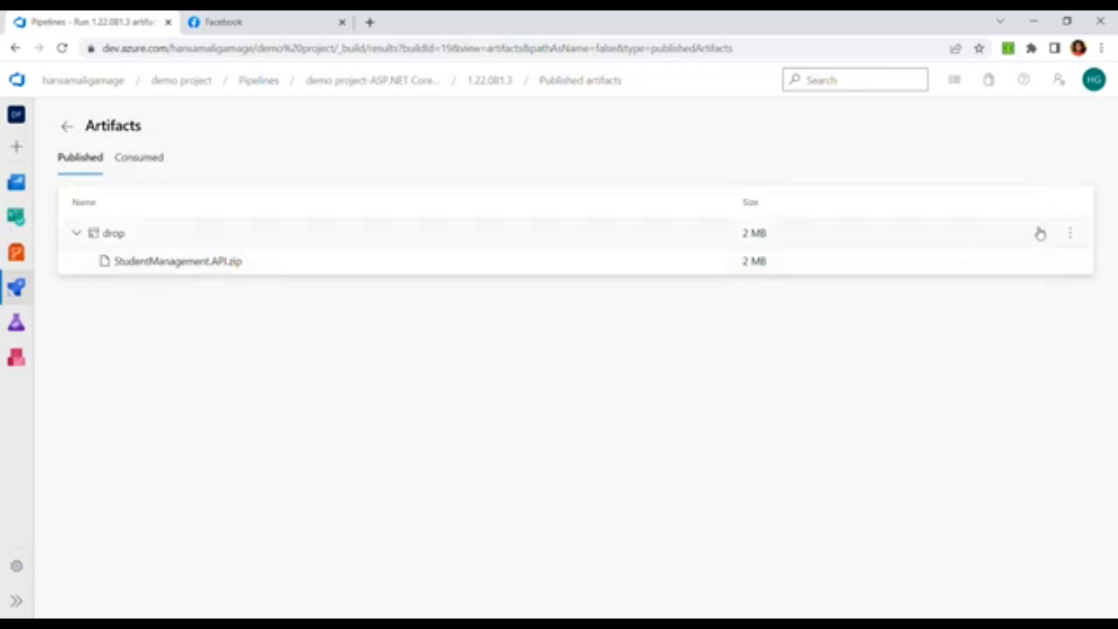
left_click(1072, 231)
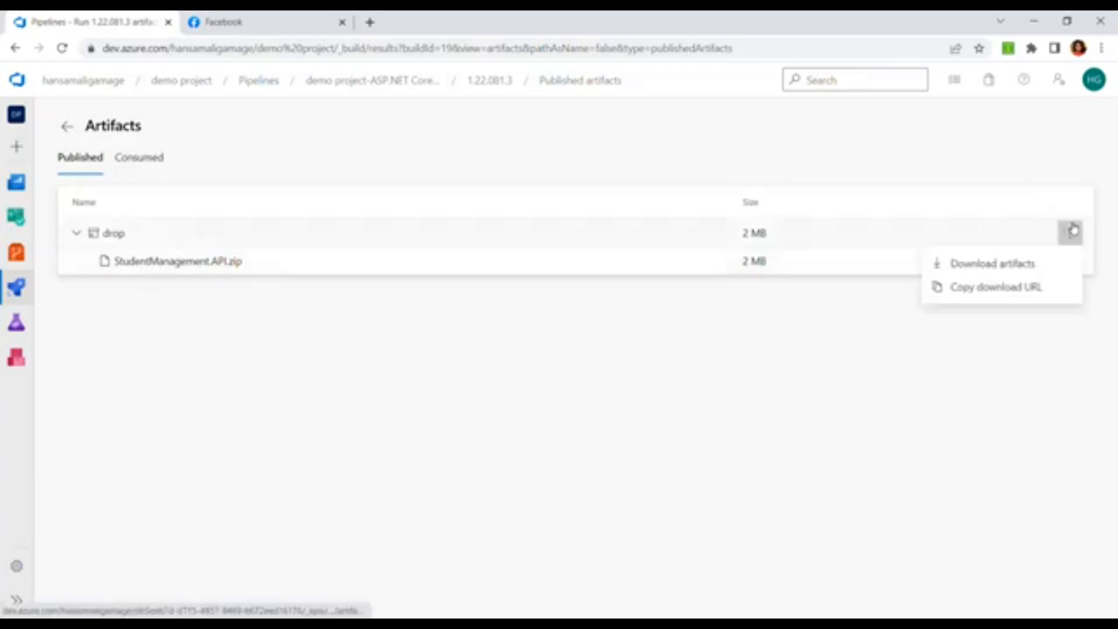